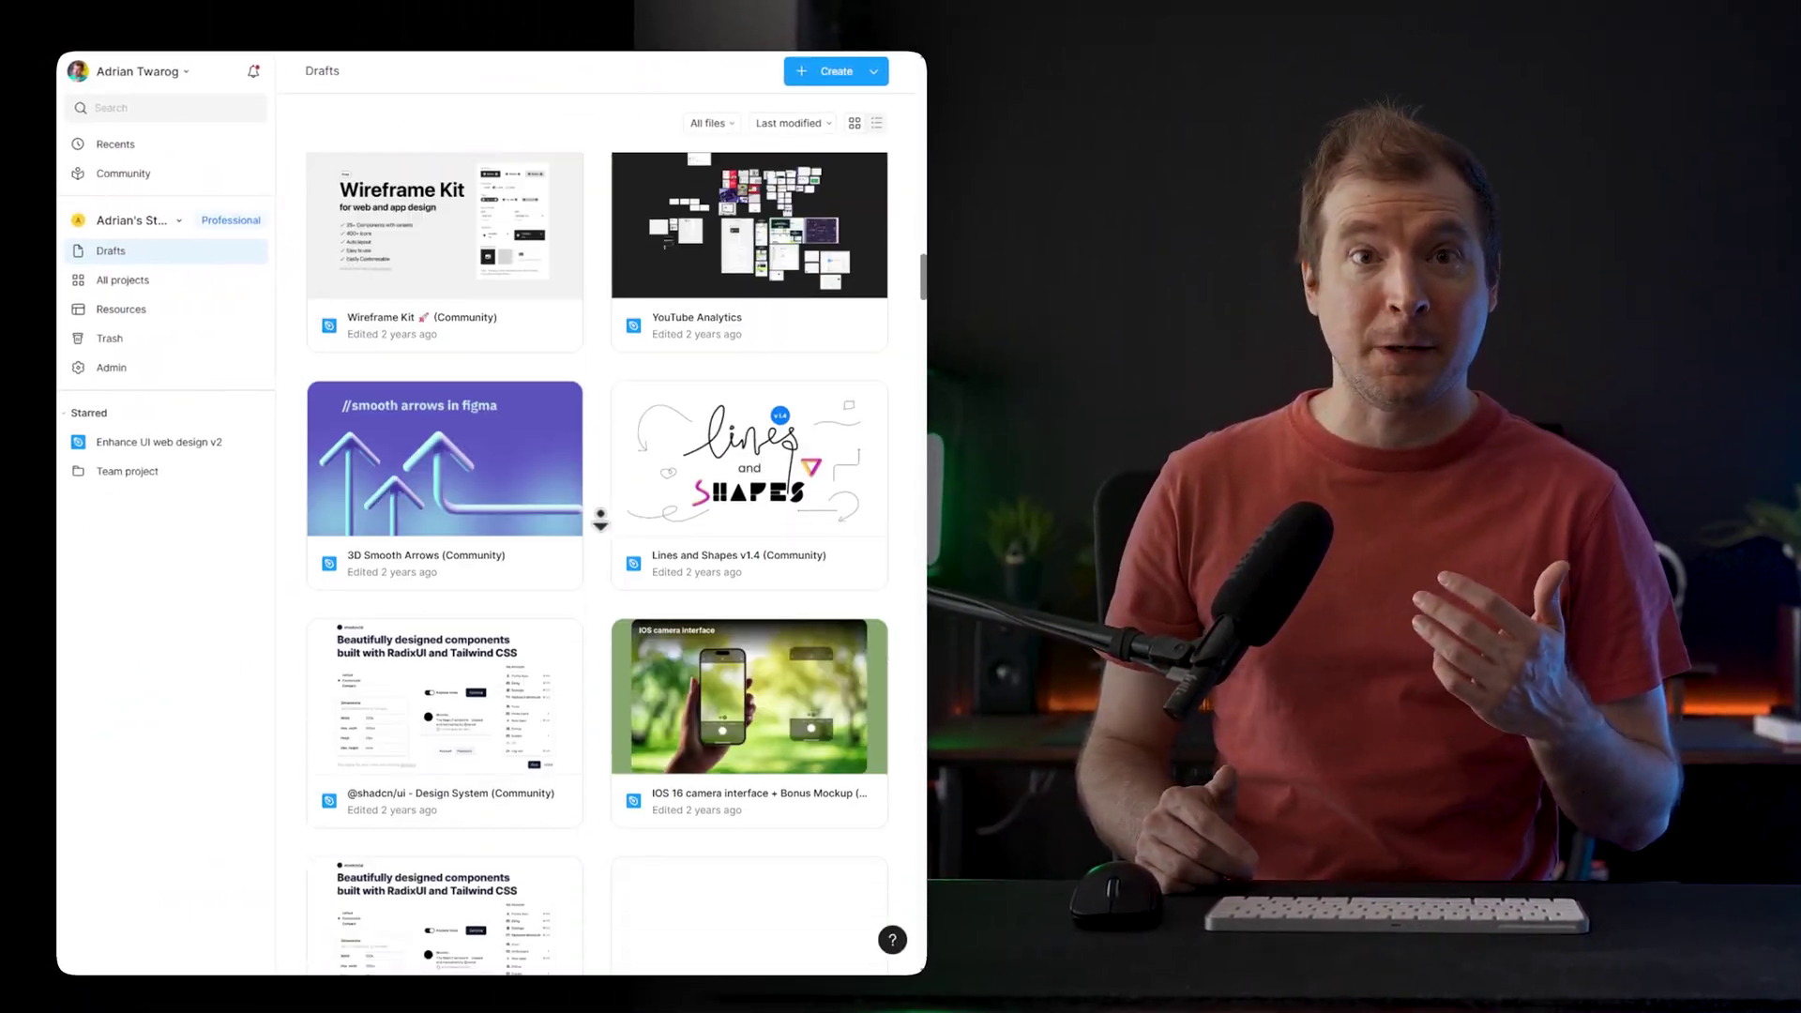
scroll(600, 519, "down", 10)
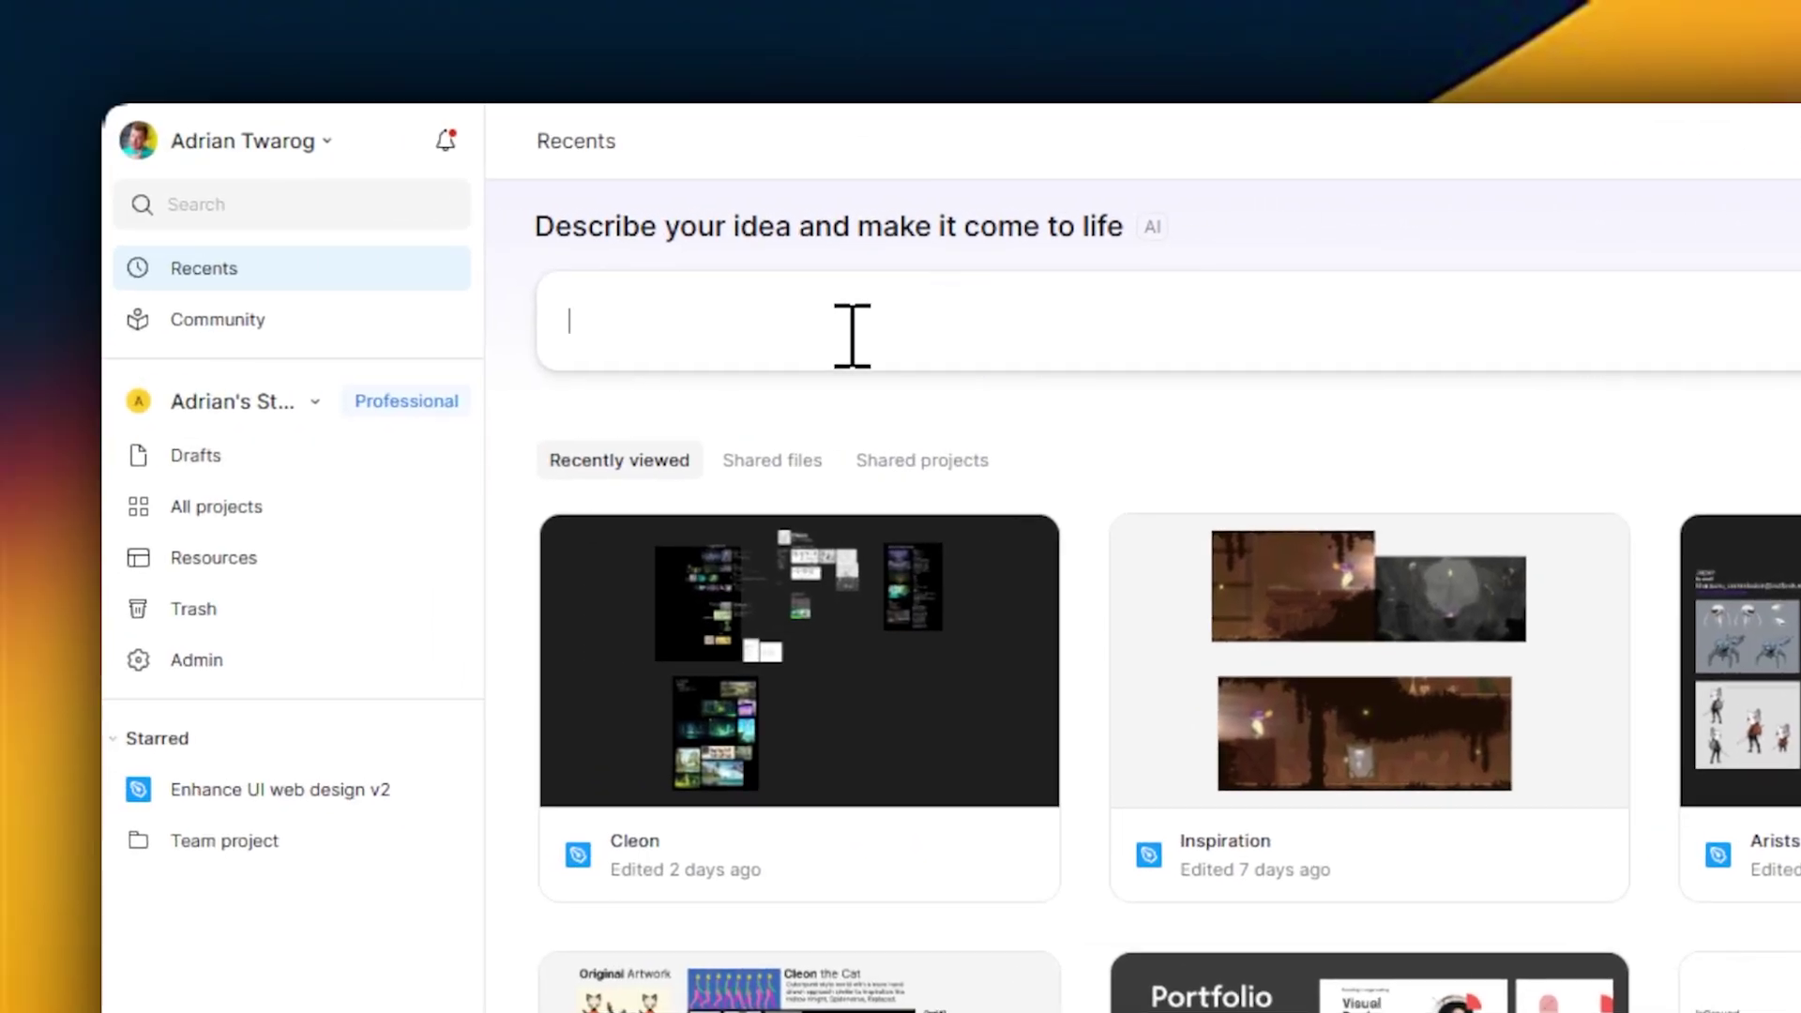
Open Figma Make, clear a test entry, and begin the prompt 'Create a home page for a website portfolio…'
type("dsafkasdfjsl")
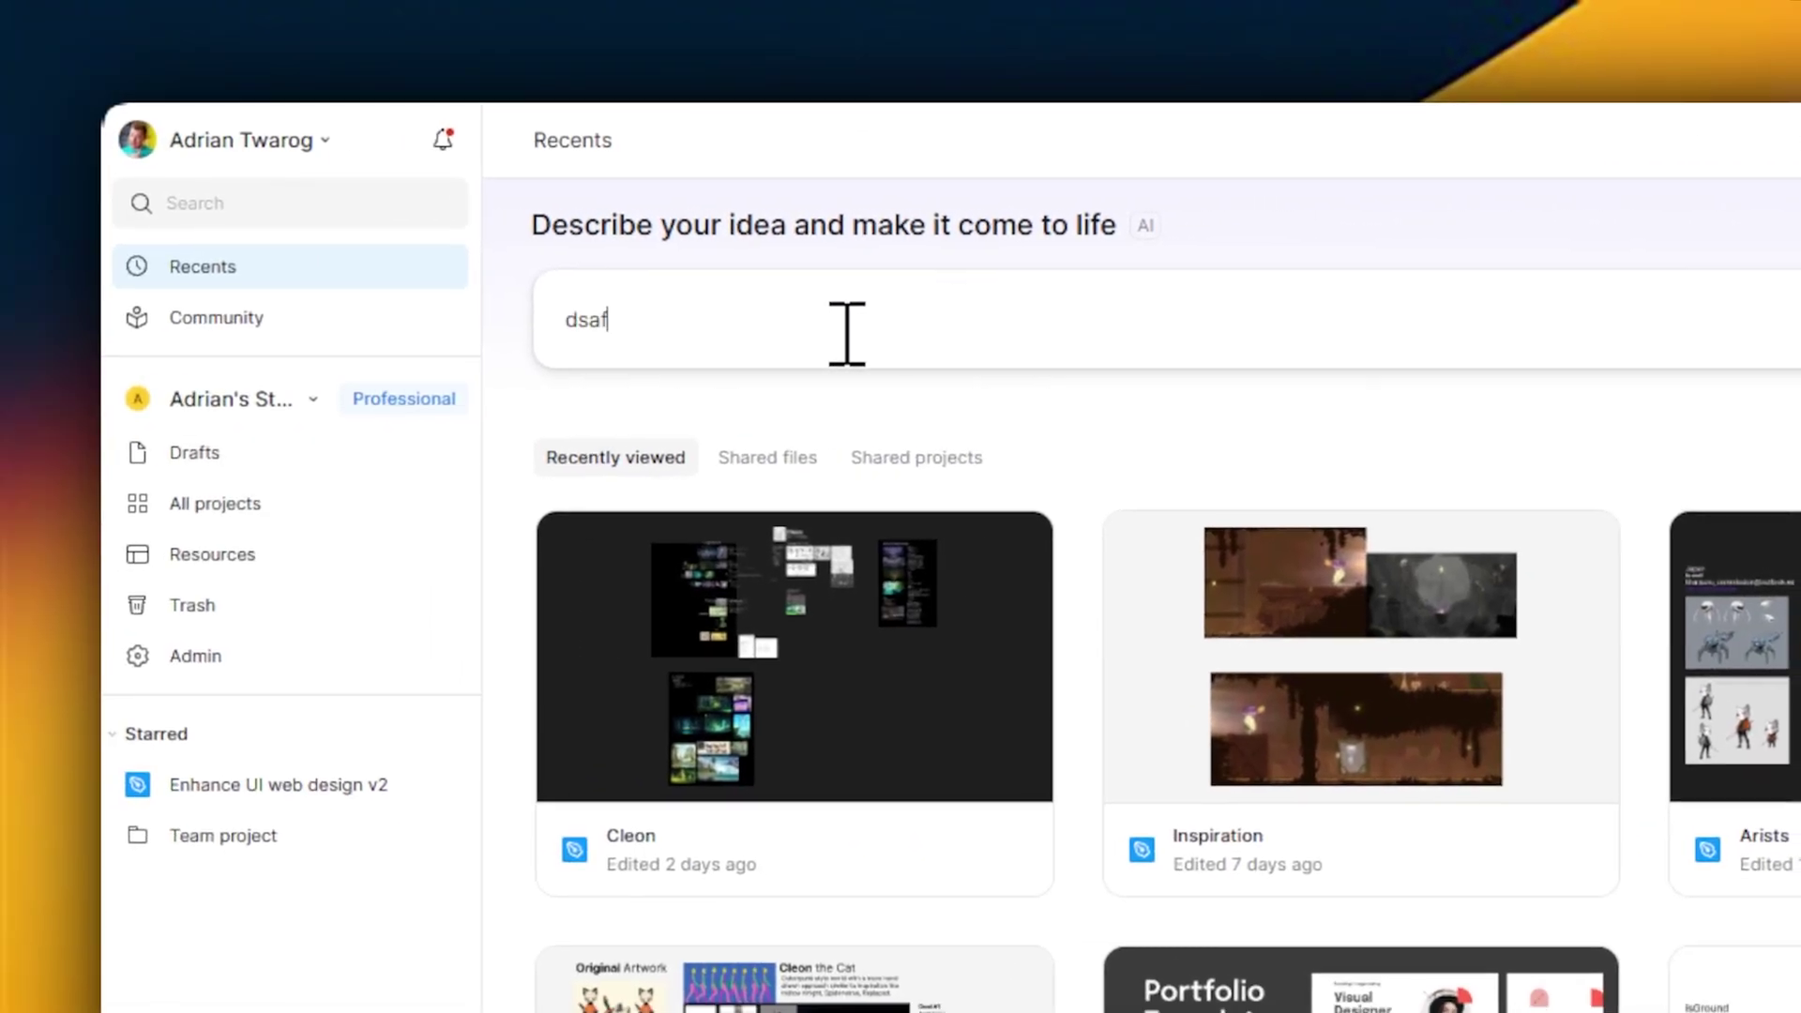
key("ctrl+a")
key("BackSpace")
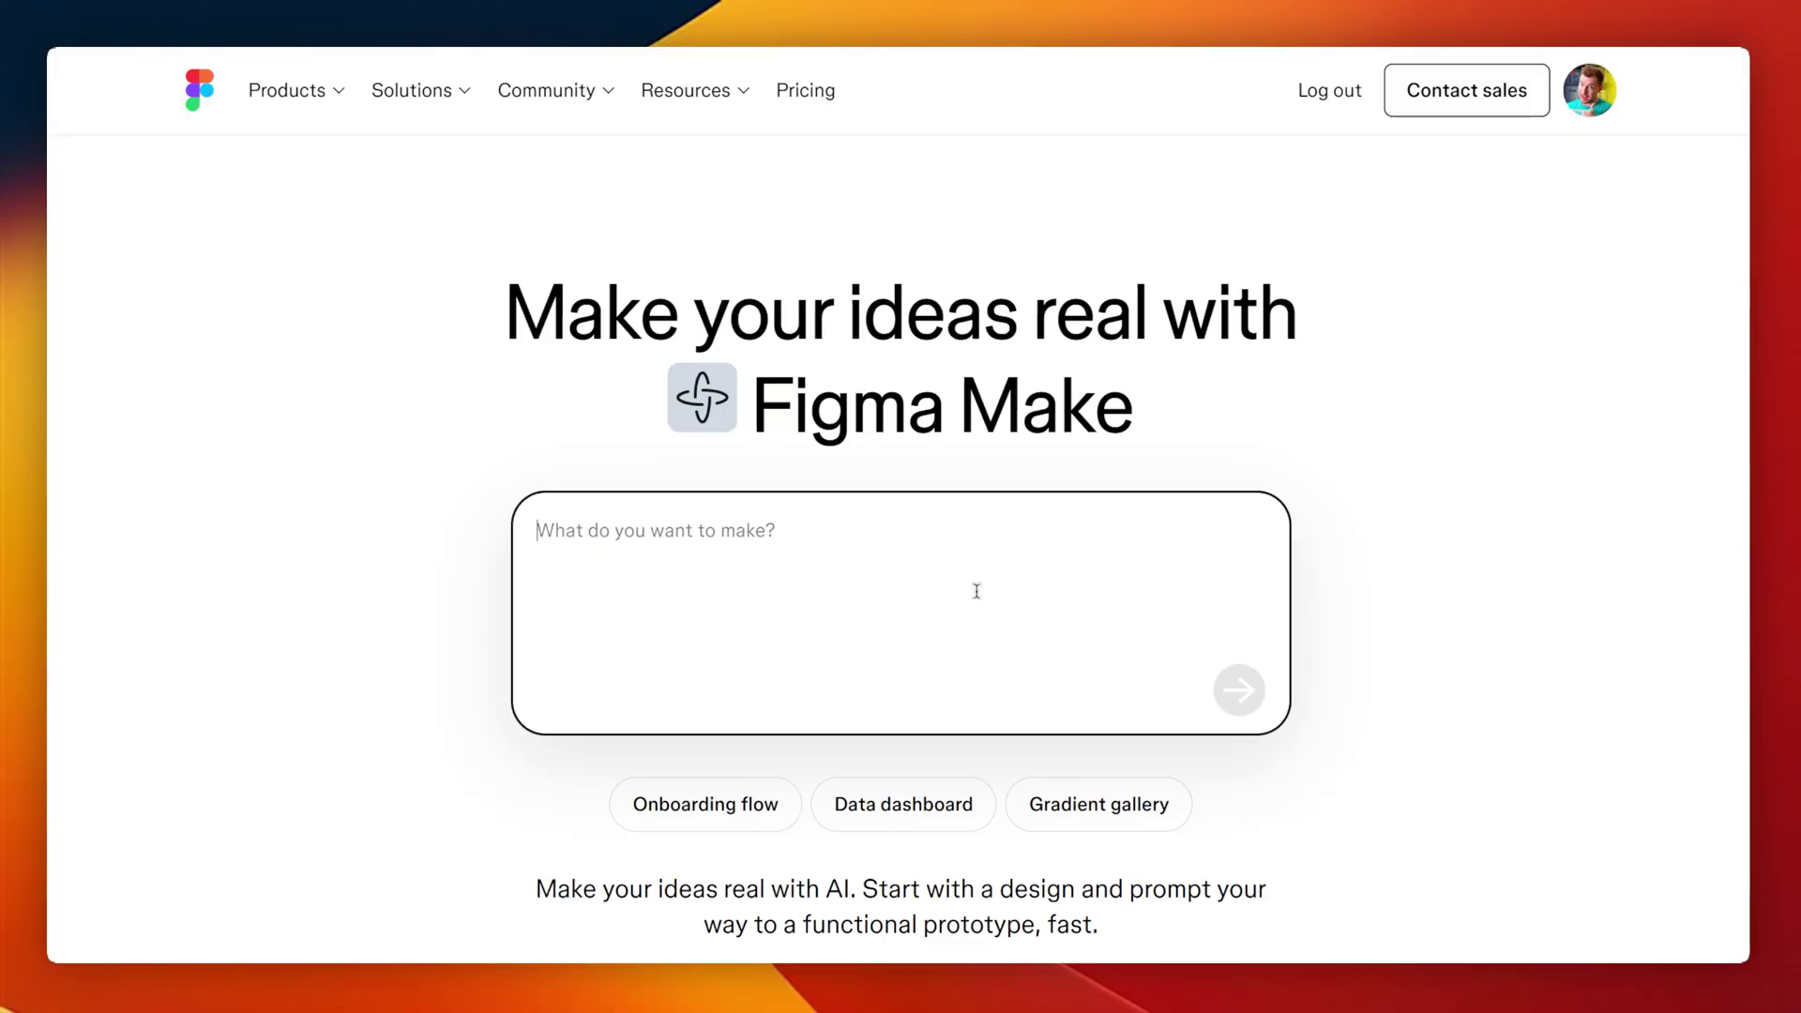
type("Create a home page for a website portfolio for a web developer.")
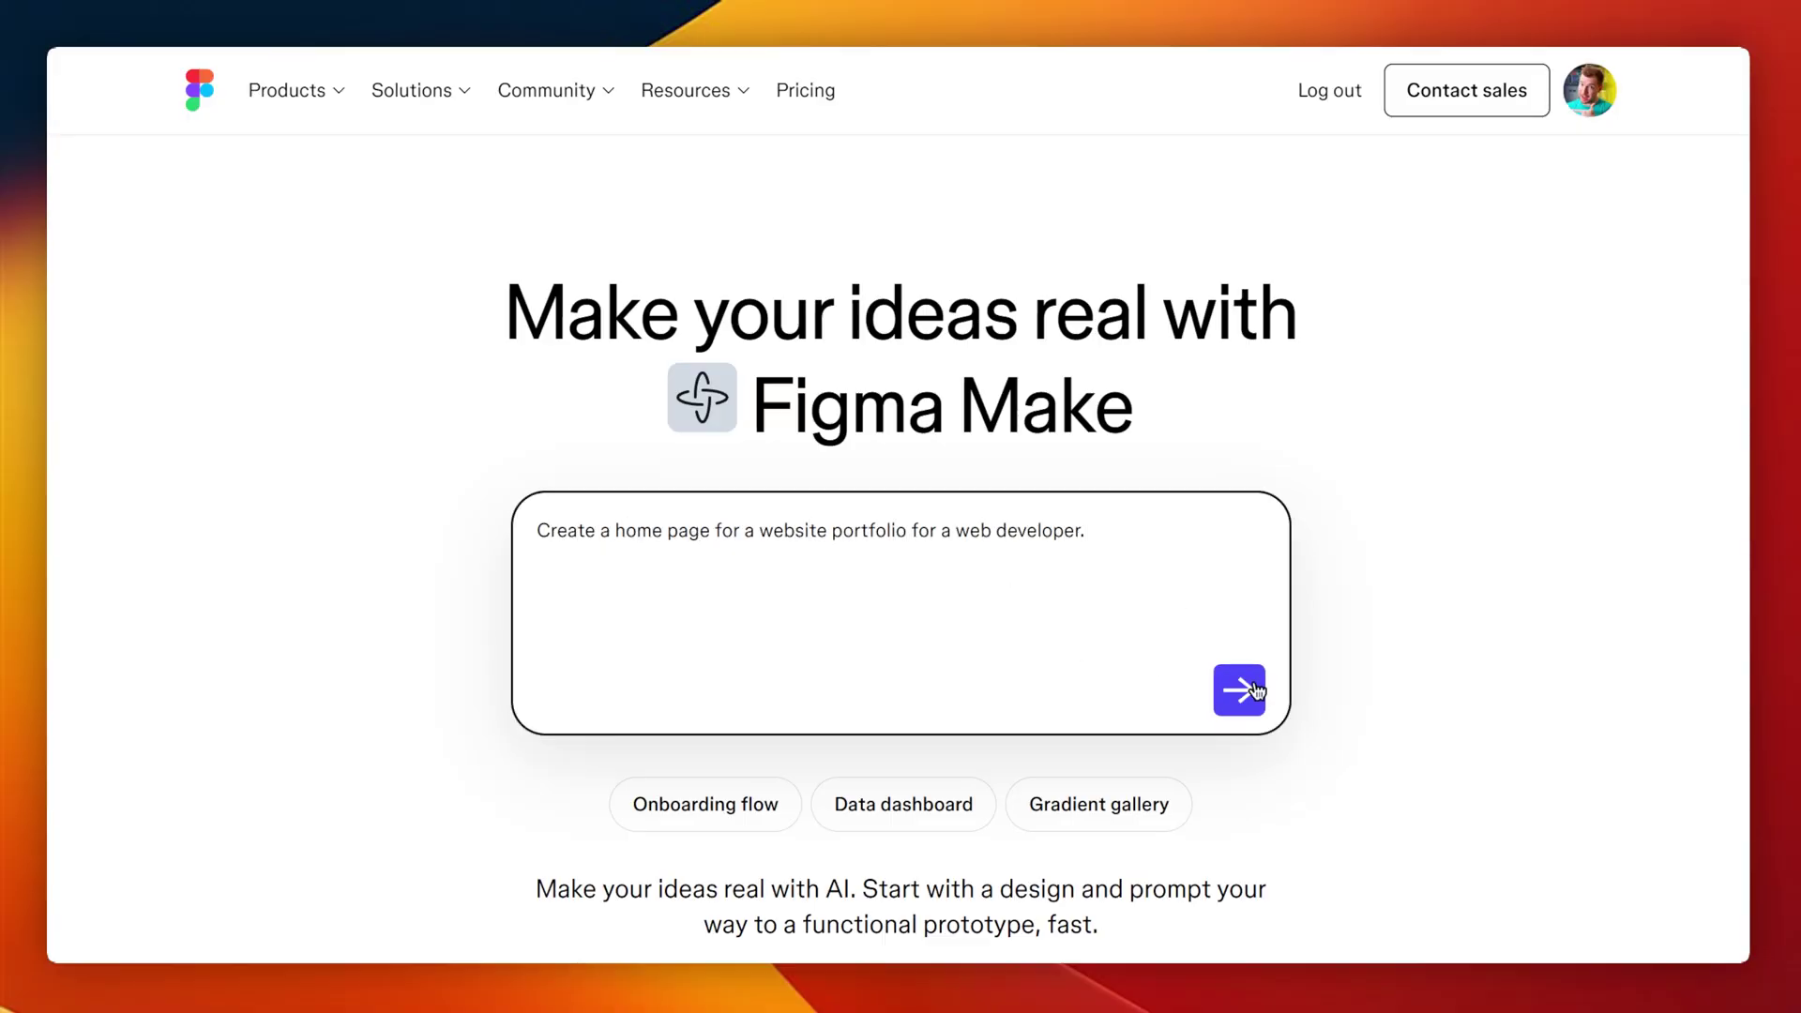
Submit the portfolio home page prompt and glance at the AI's reasoning
left_click(1238, 690)
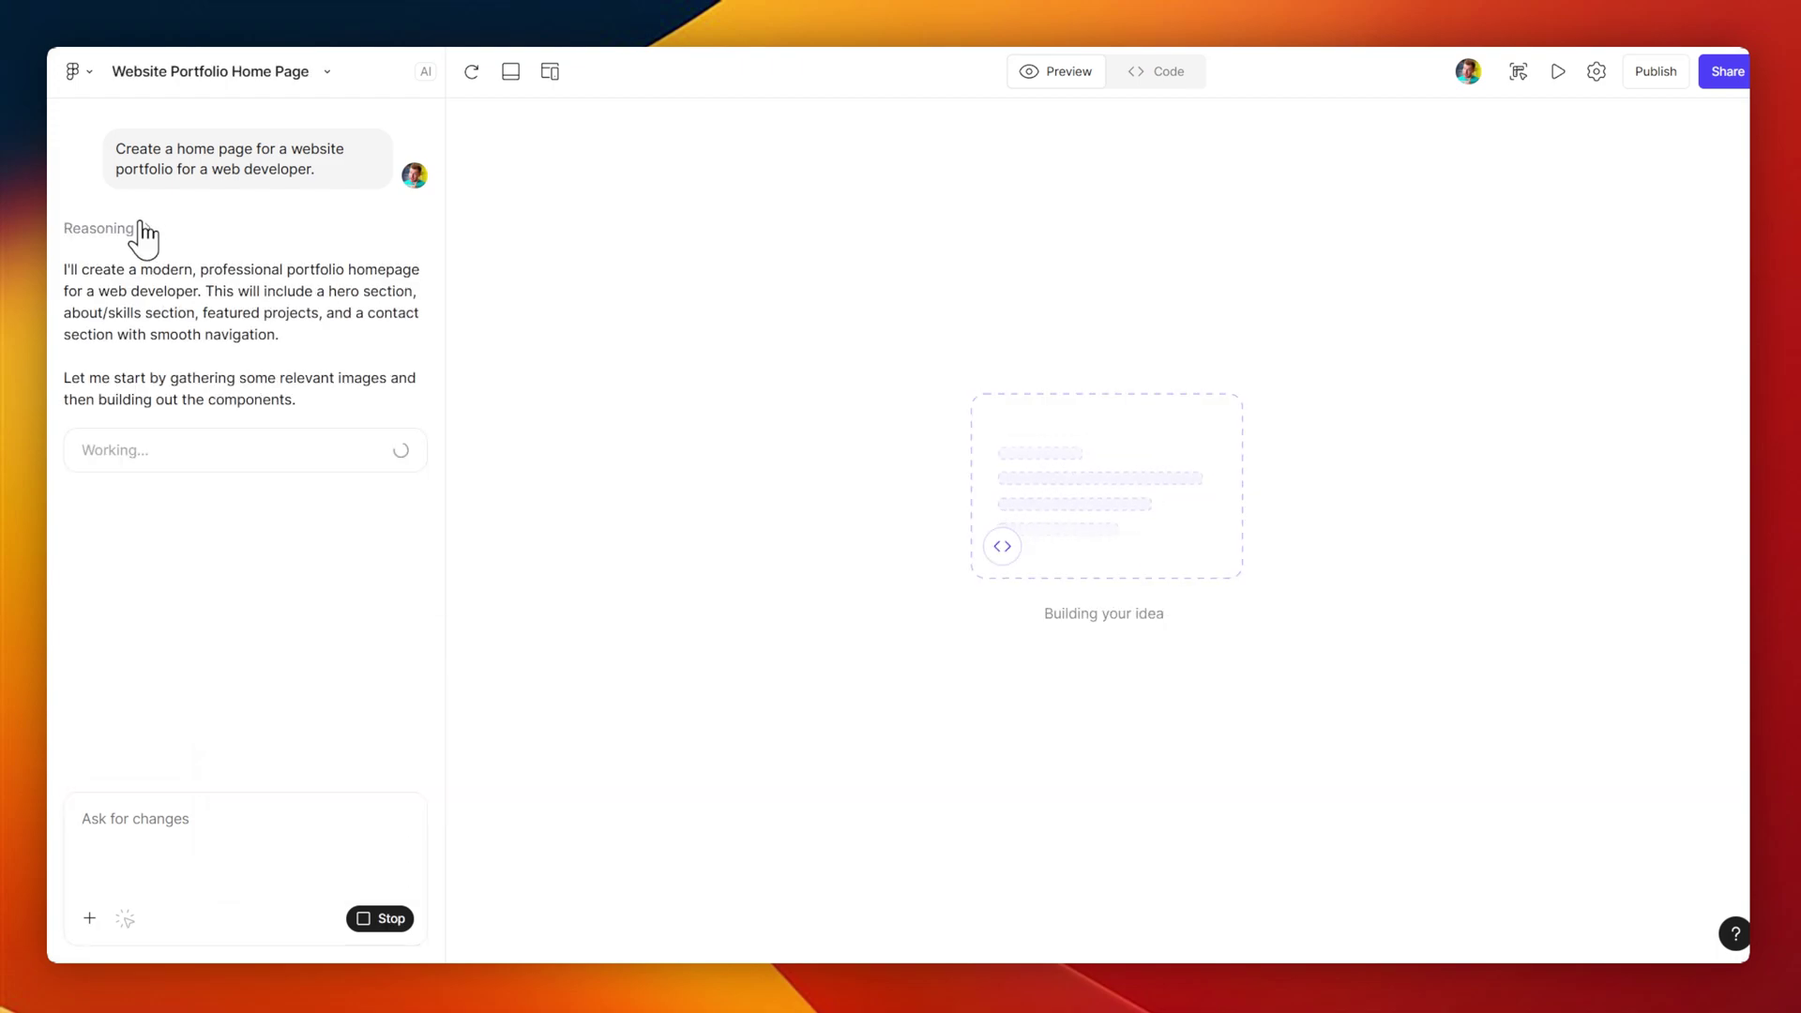
left_click(138, 227)
scroll(268, 349, "up", 10)
left_click(155, 231)
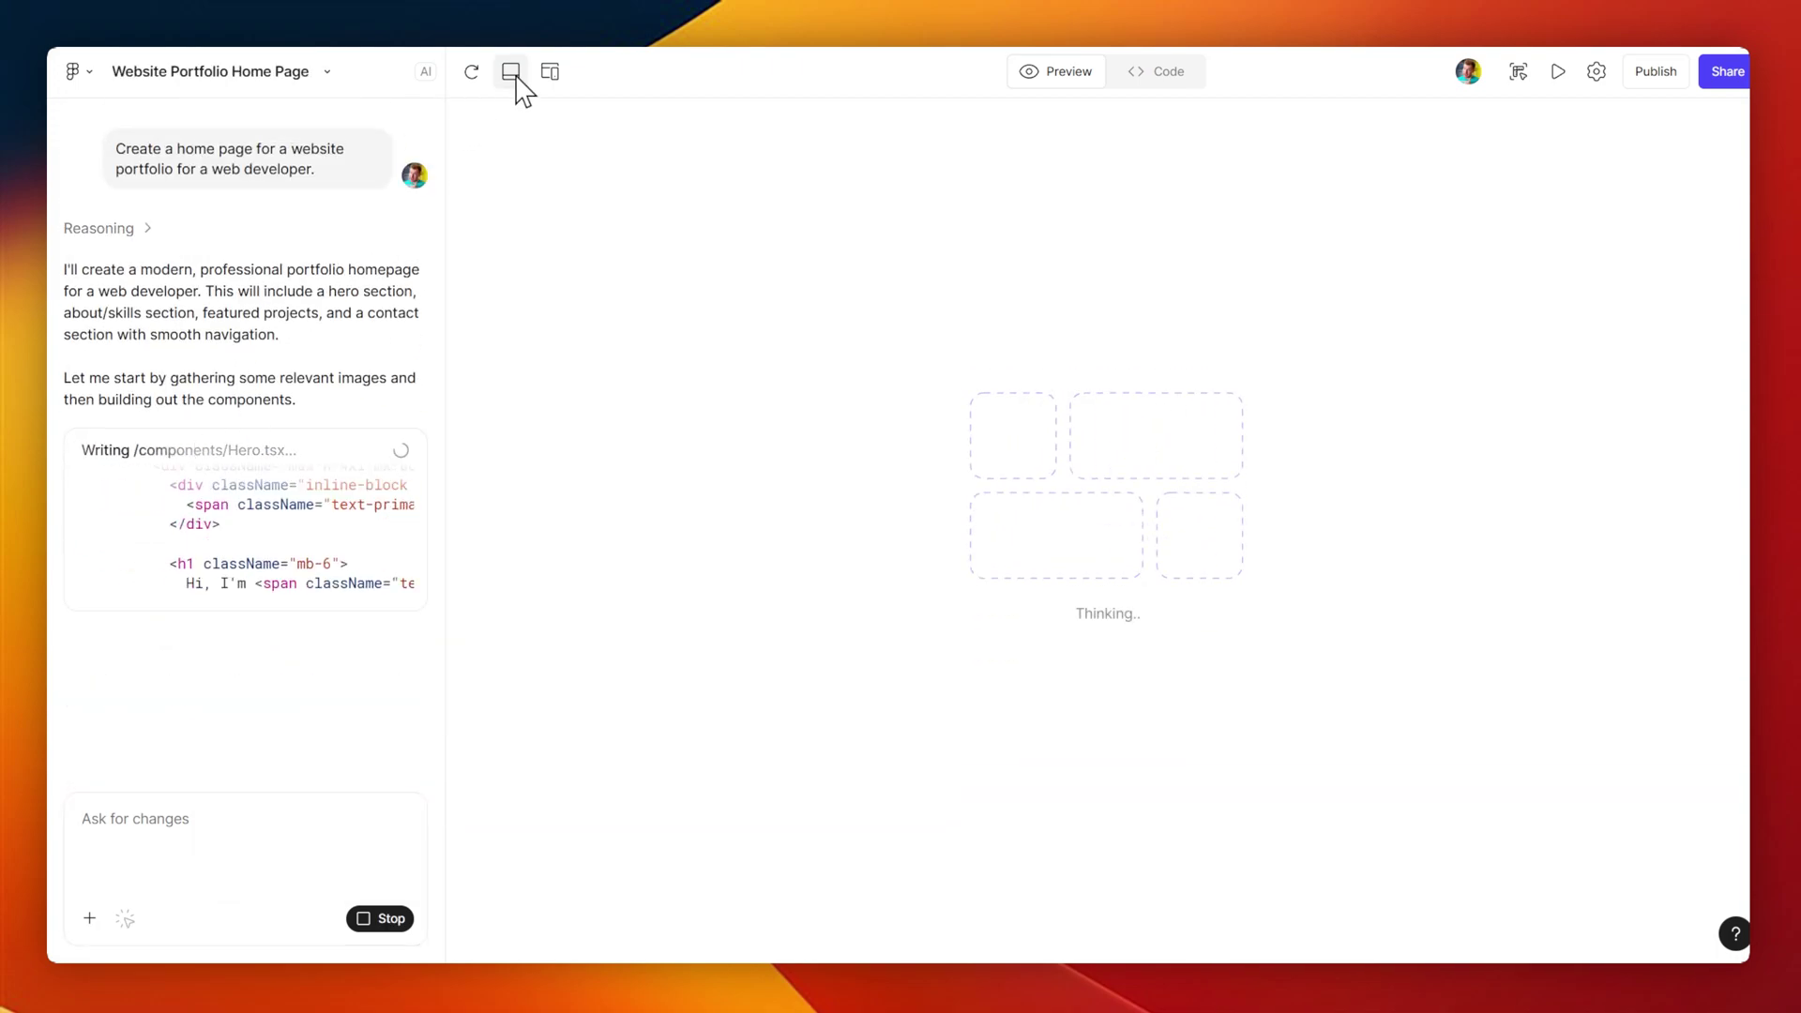
View the generated code with the styles and components folders expanded
left_click(1163, 72)
left_click(487, 155)
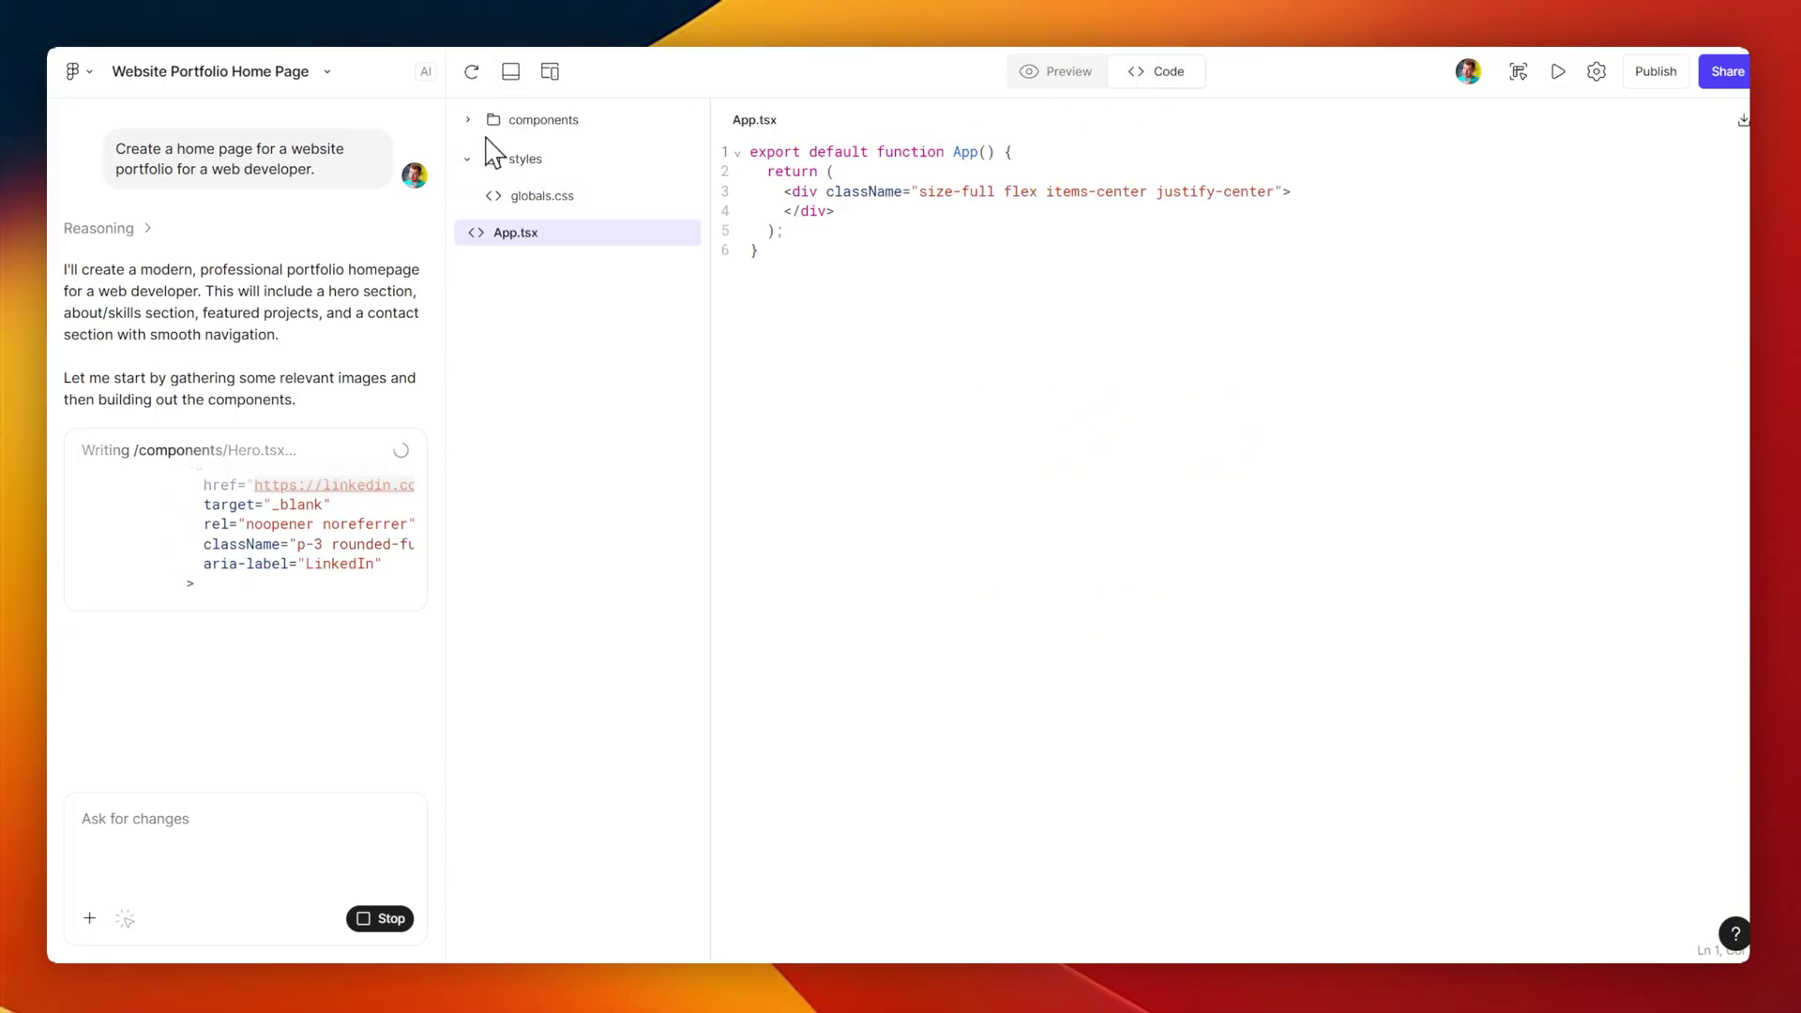
left_click(468, 119)
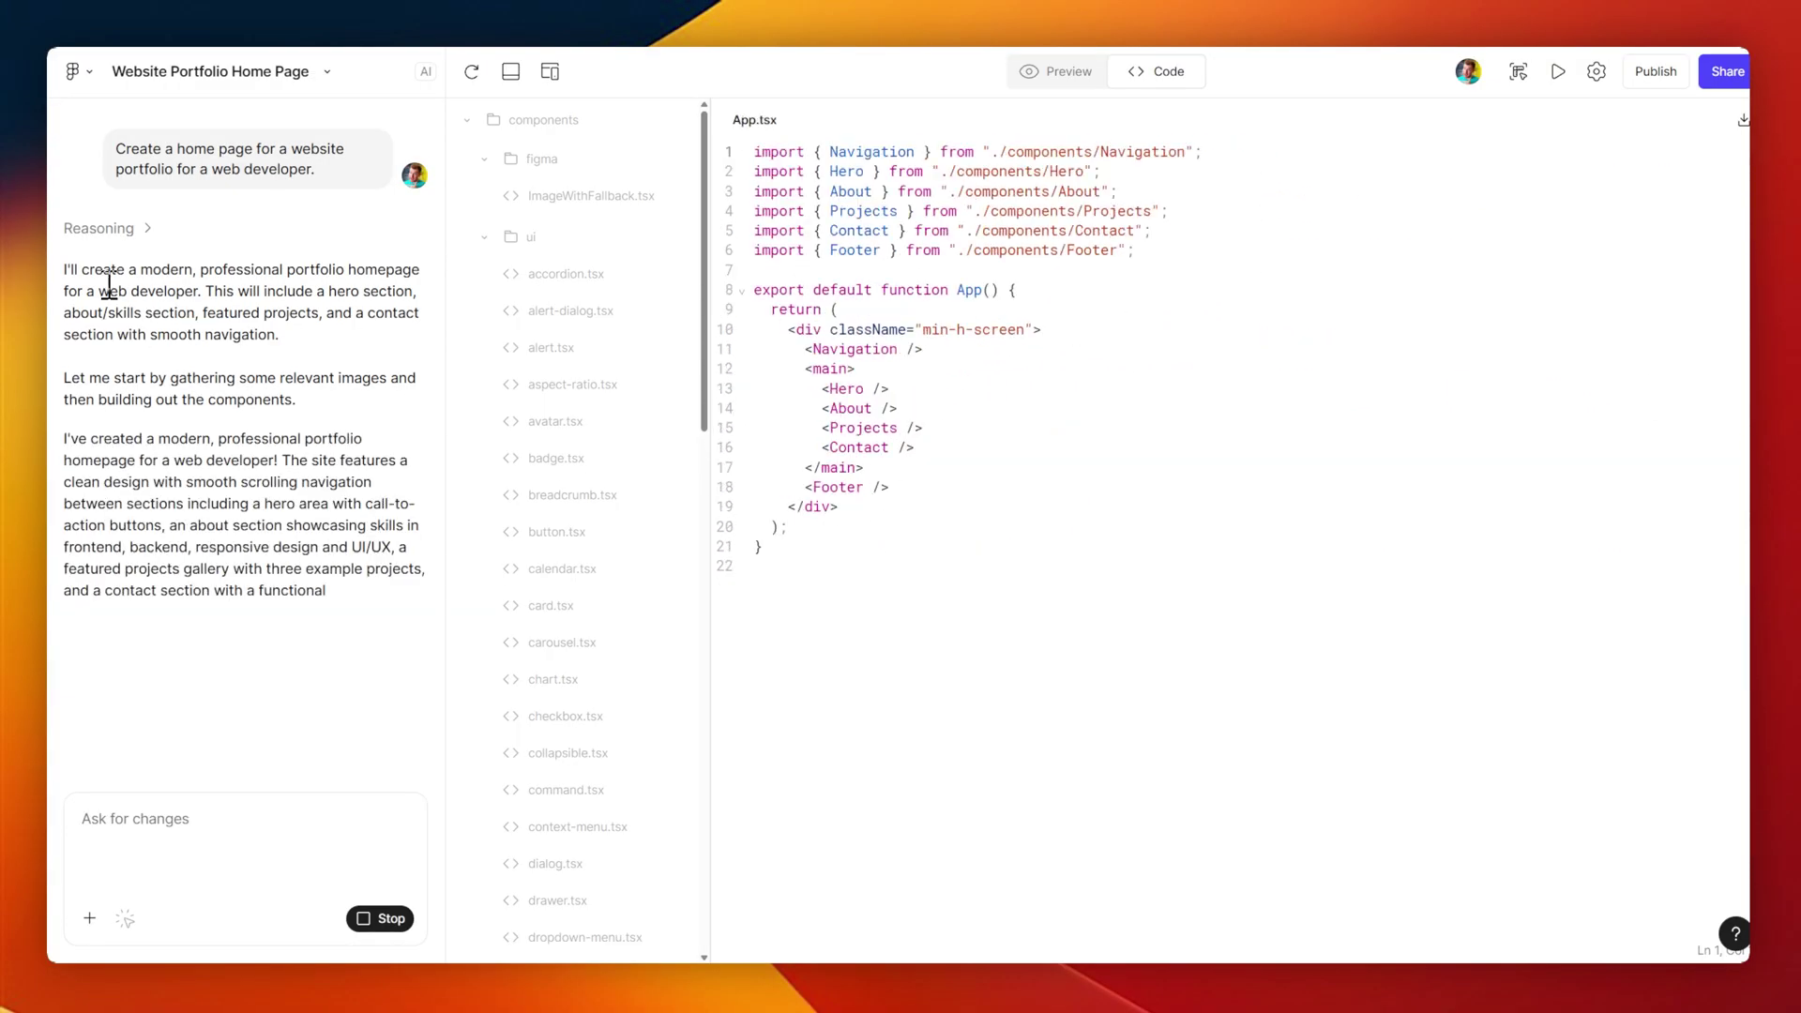
Scroll through the generated portfolio site in the live preview
left_click(1065, 71)
scroll(1129, 756, "down", 5)
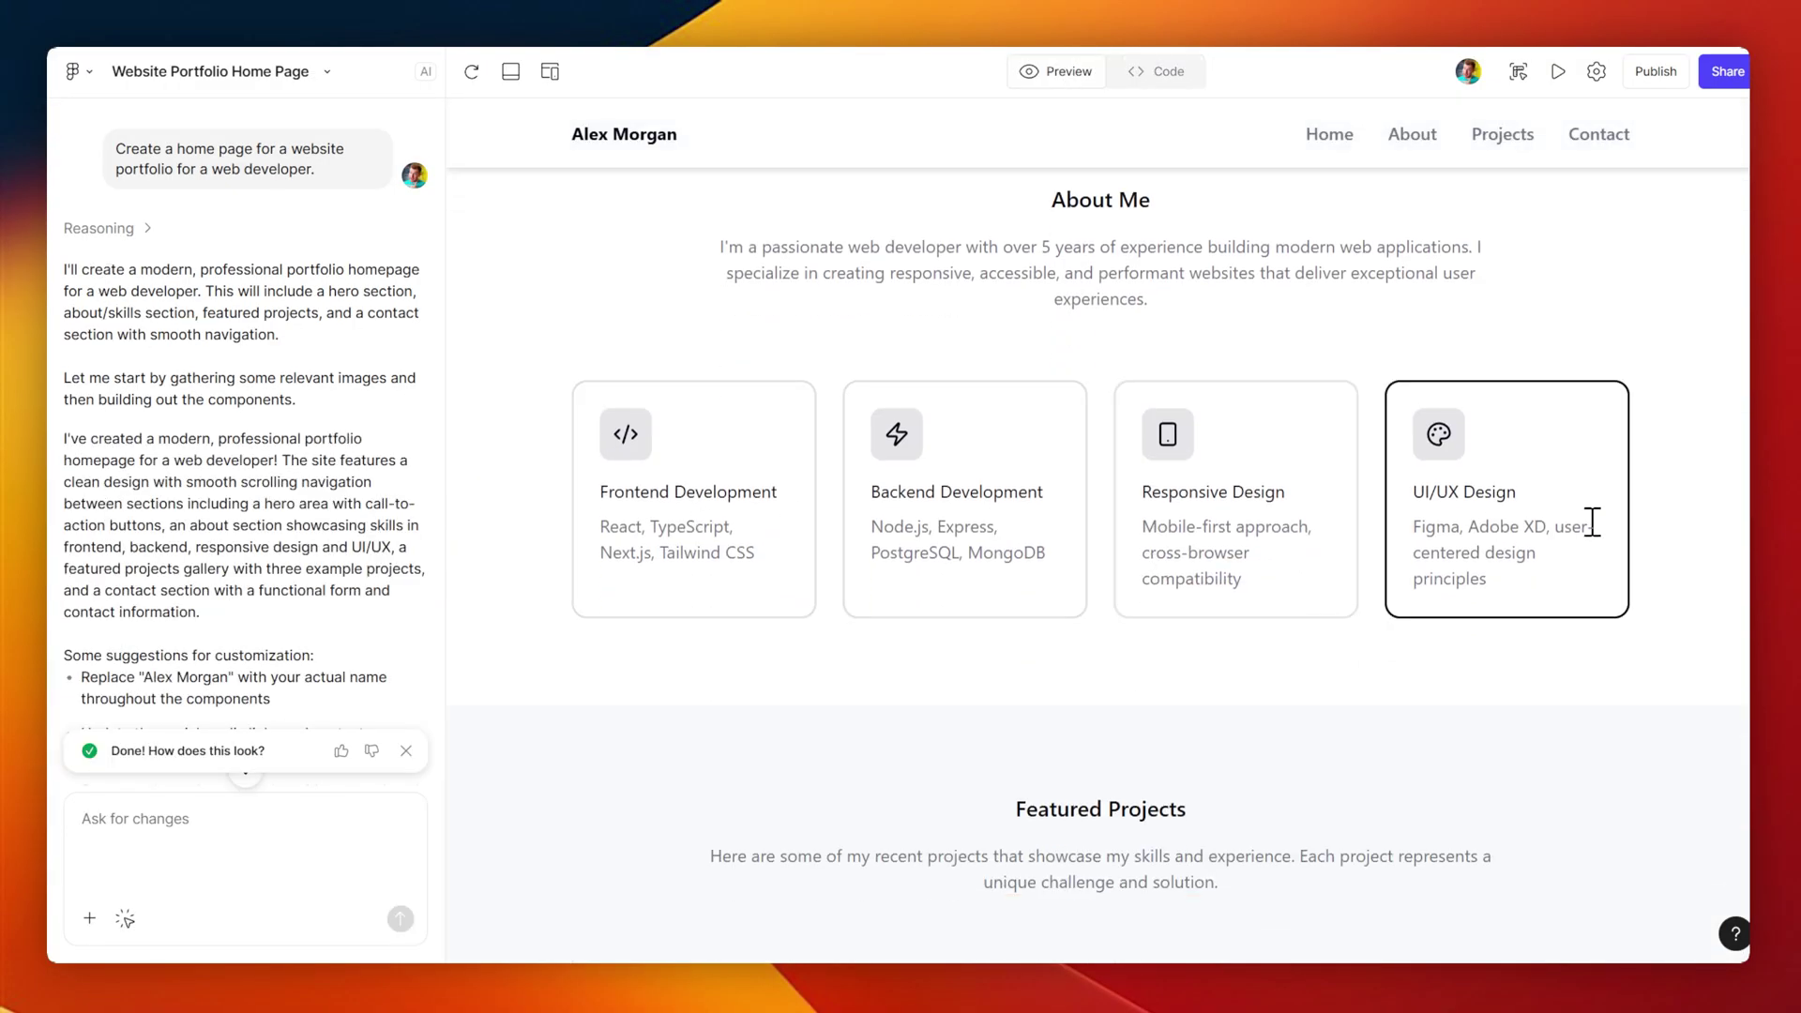
scroll(1592, 522, "down", 10)
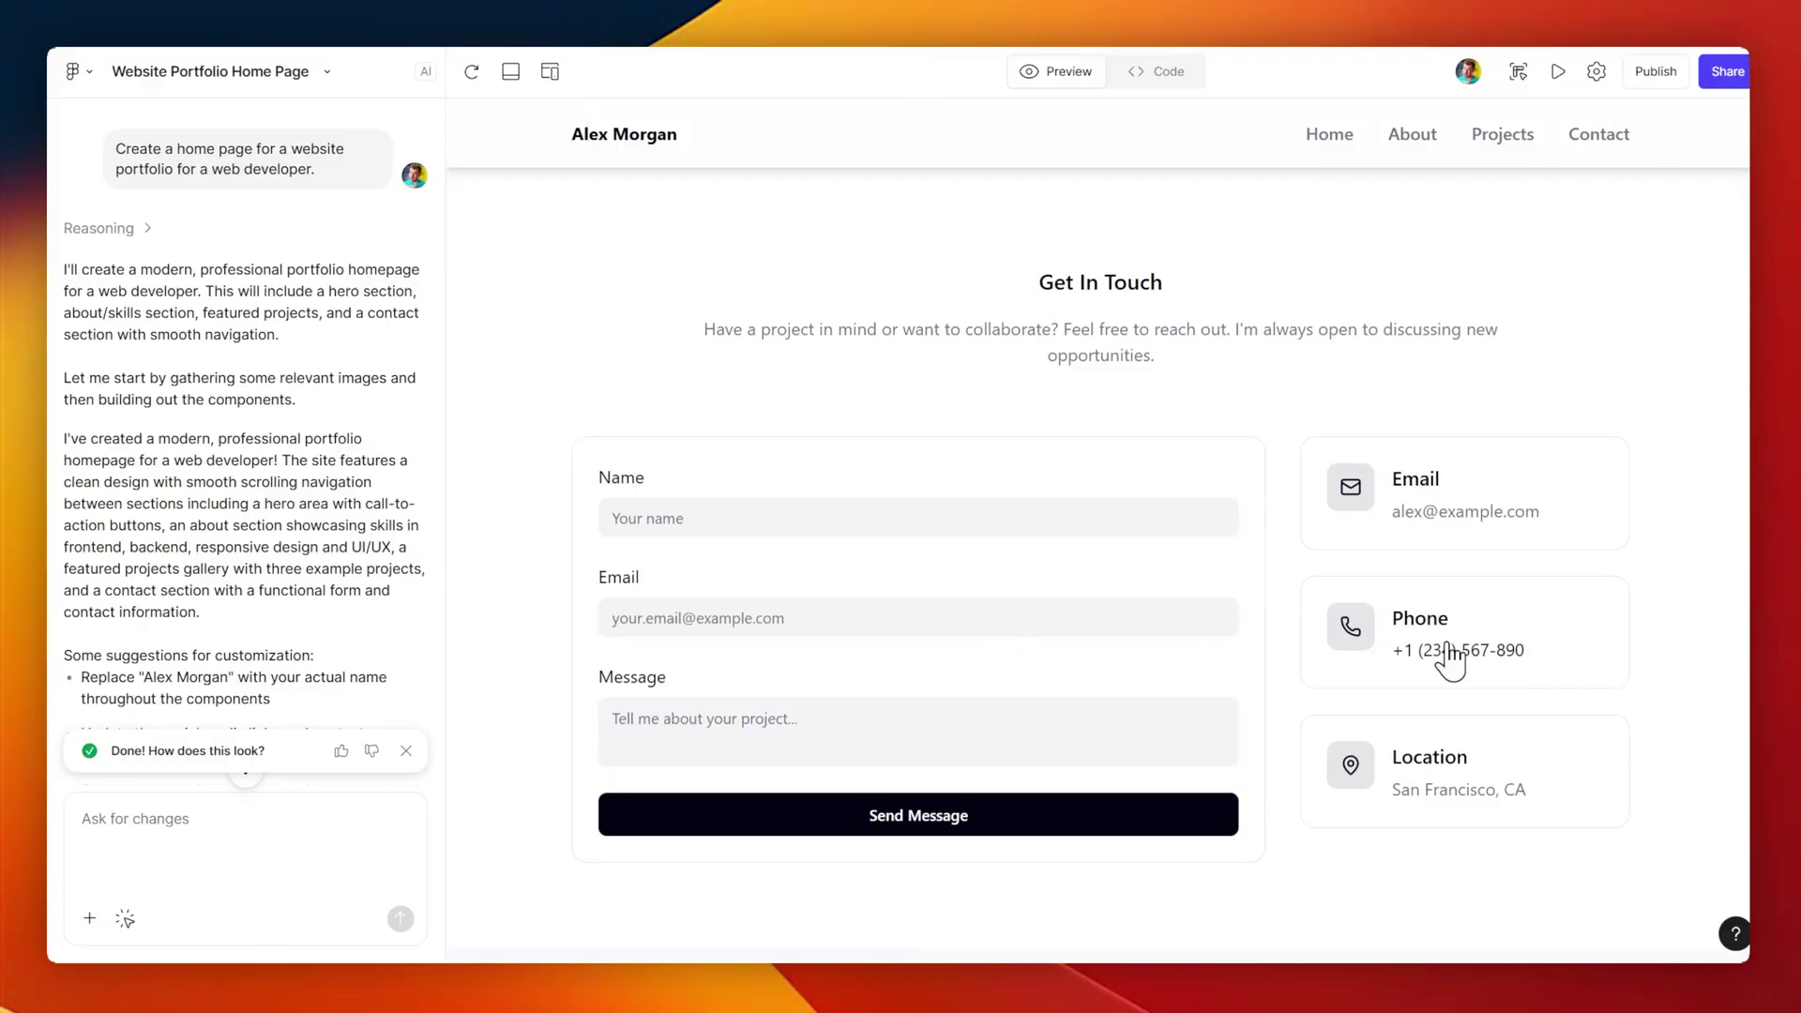
scroll(1448, 647, "up", 5)
Preview the site at Android Compact (412×917) mobile size, then bring up the main Figma menu
left_click(550, 71)
left_click(515, 119)
left_click(582, 164)
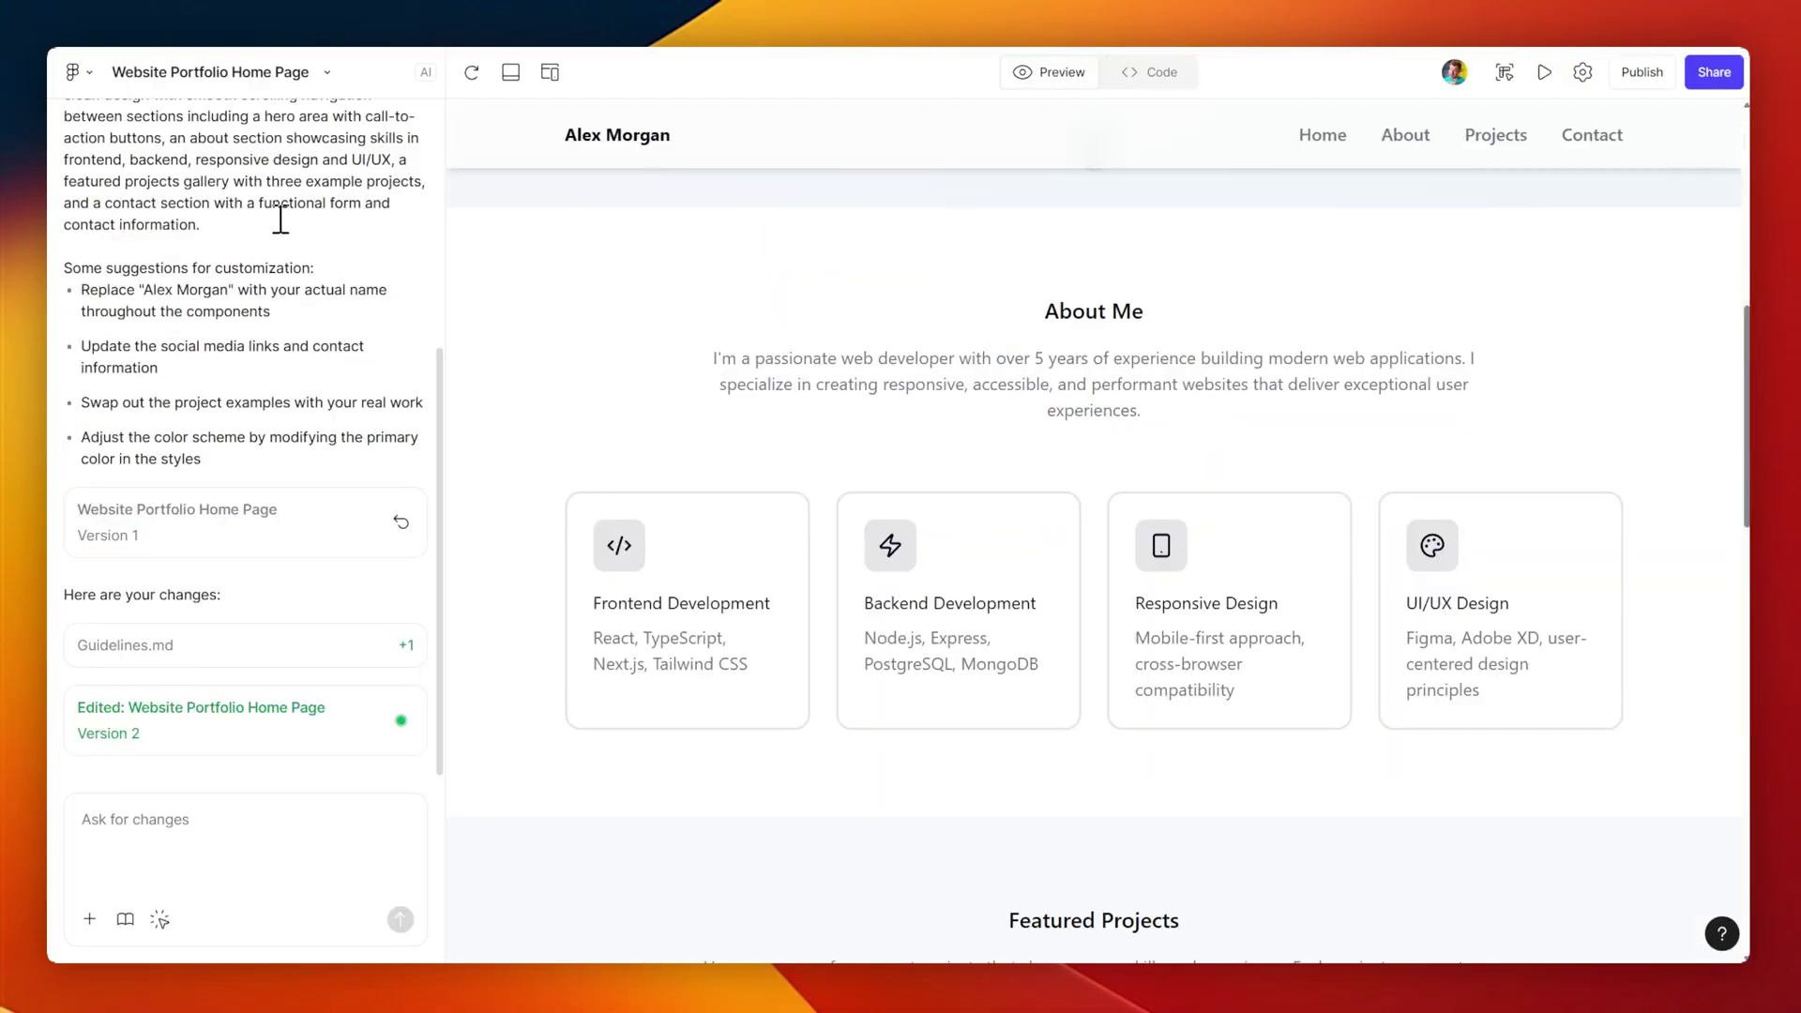
left_click(78, 72)
Return to the file browser and open the sunnyside-agency-landing-page design zoomed in
left_click(120, 107)
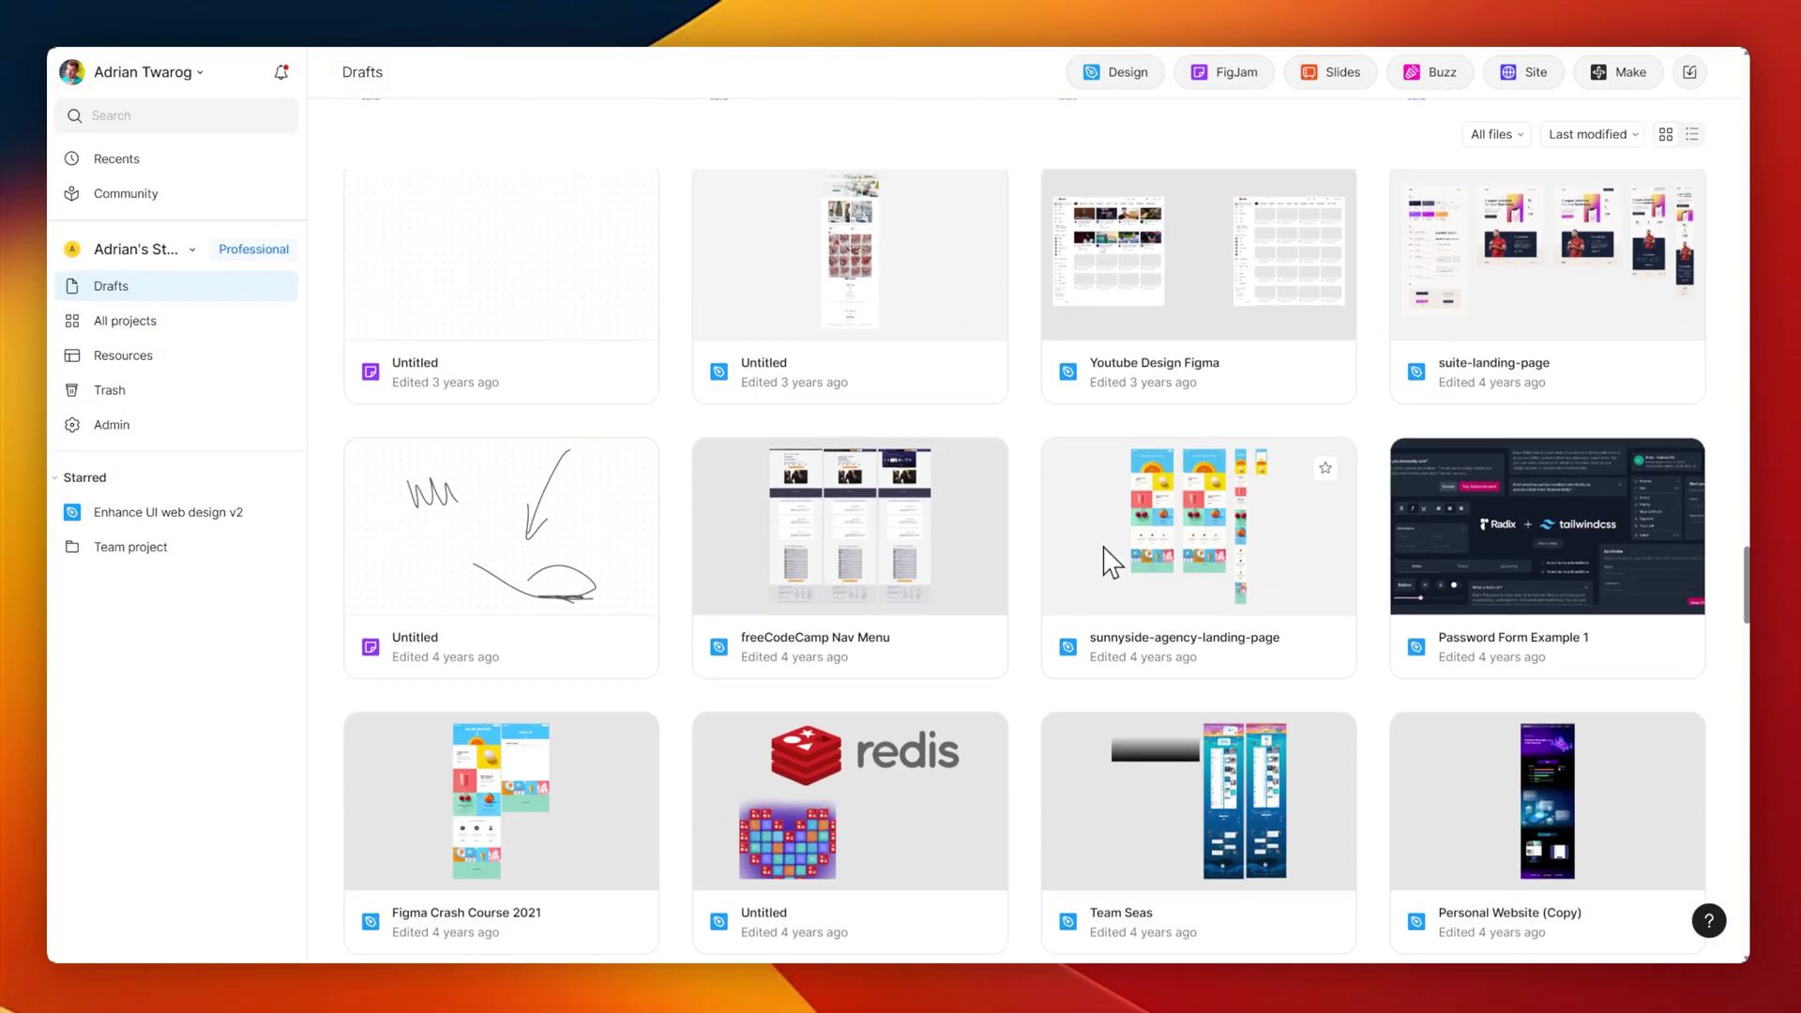
double_click(1112, 561)
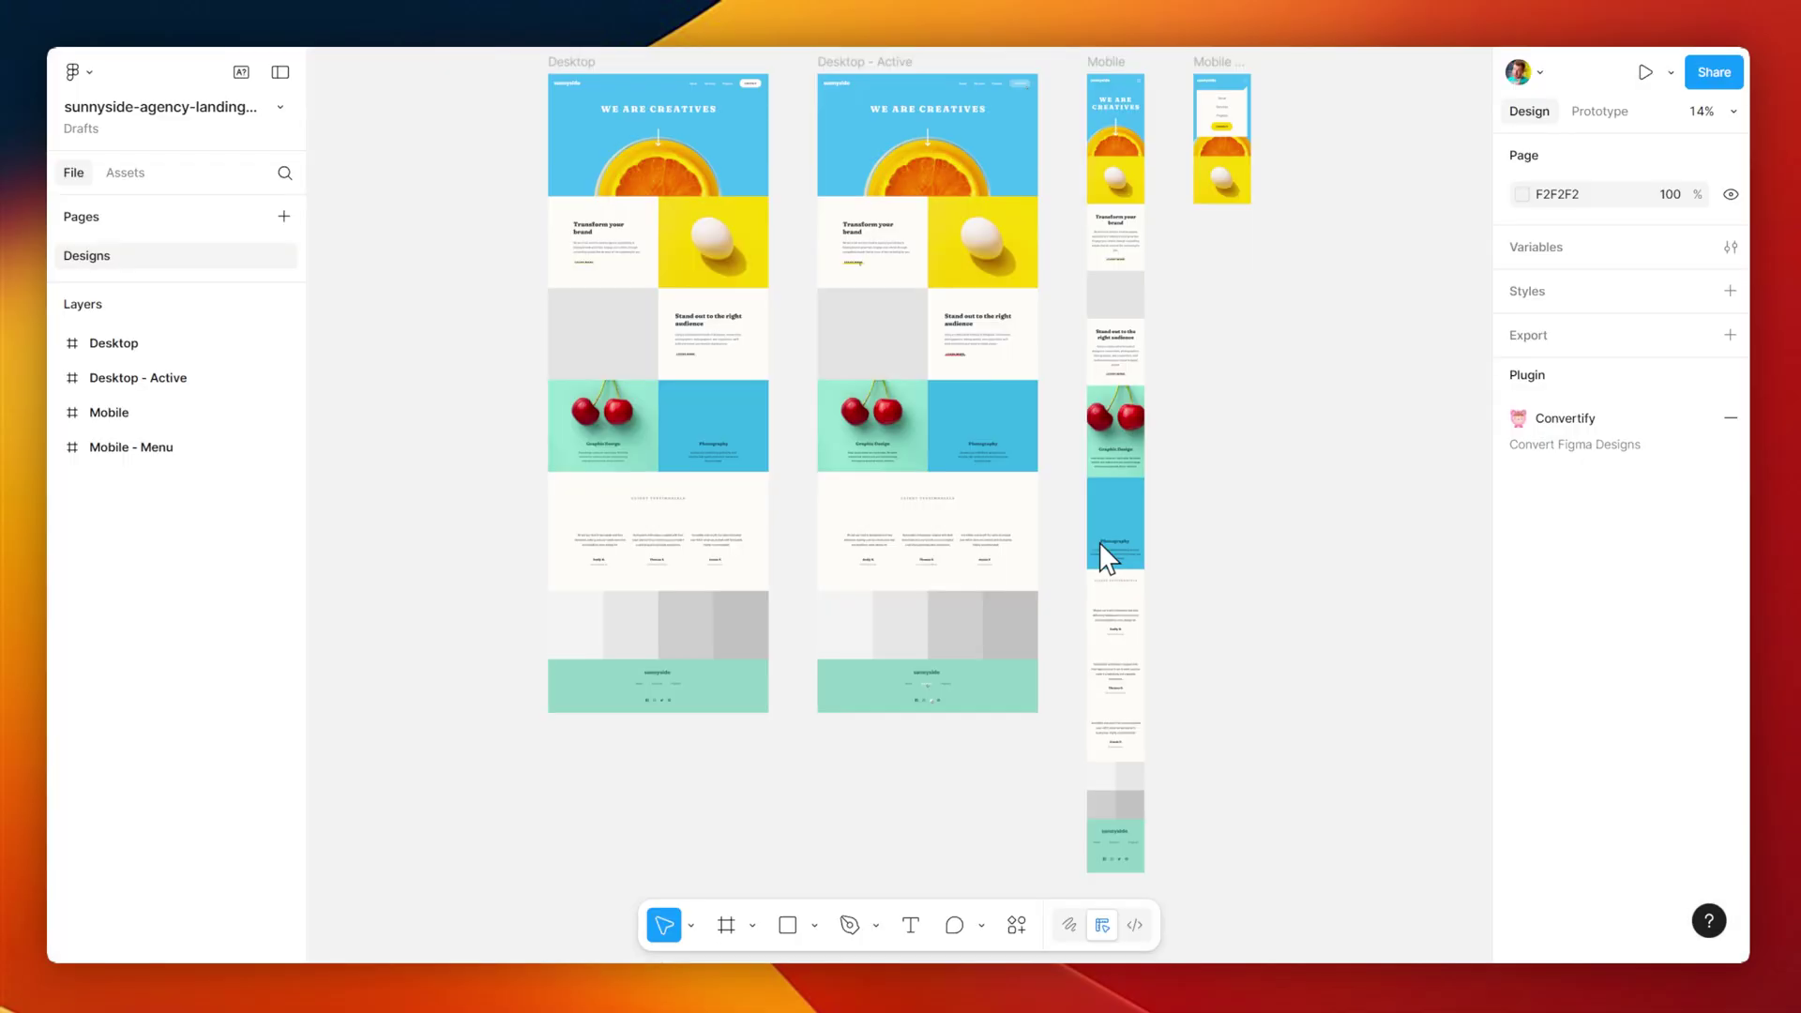
scroll(1072, 530, "up", 3)
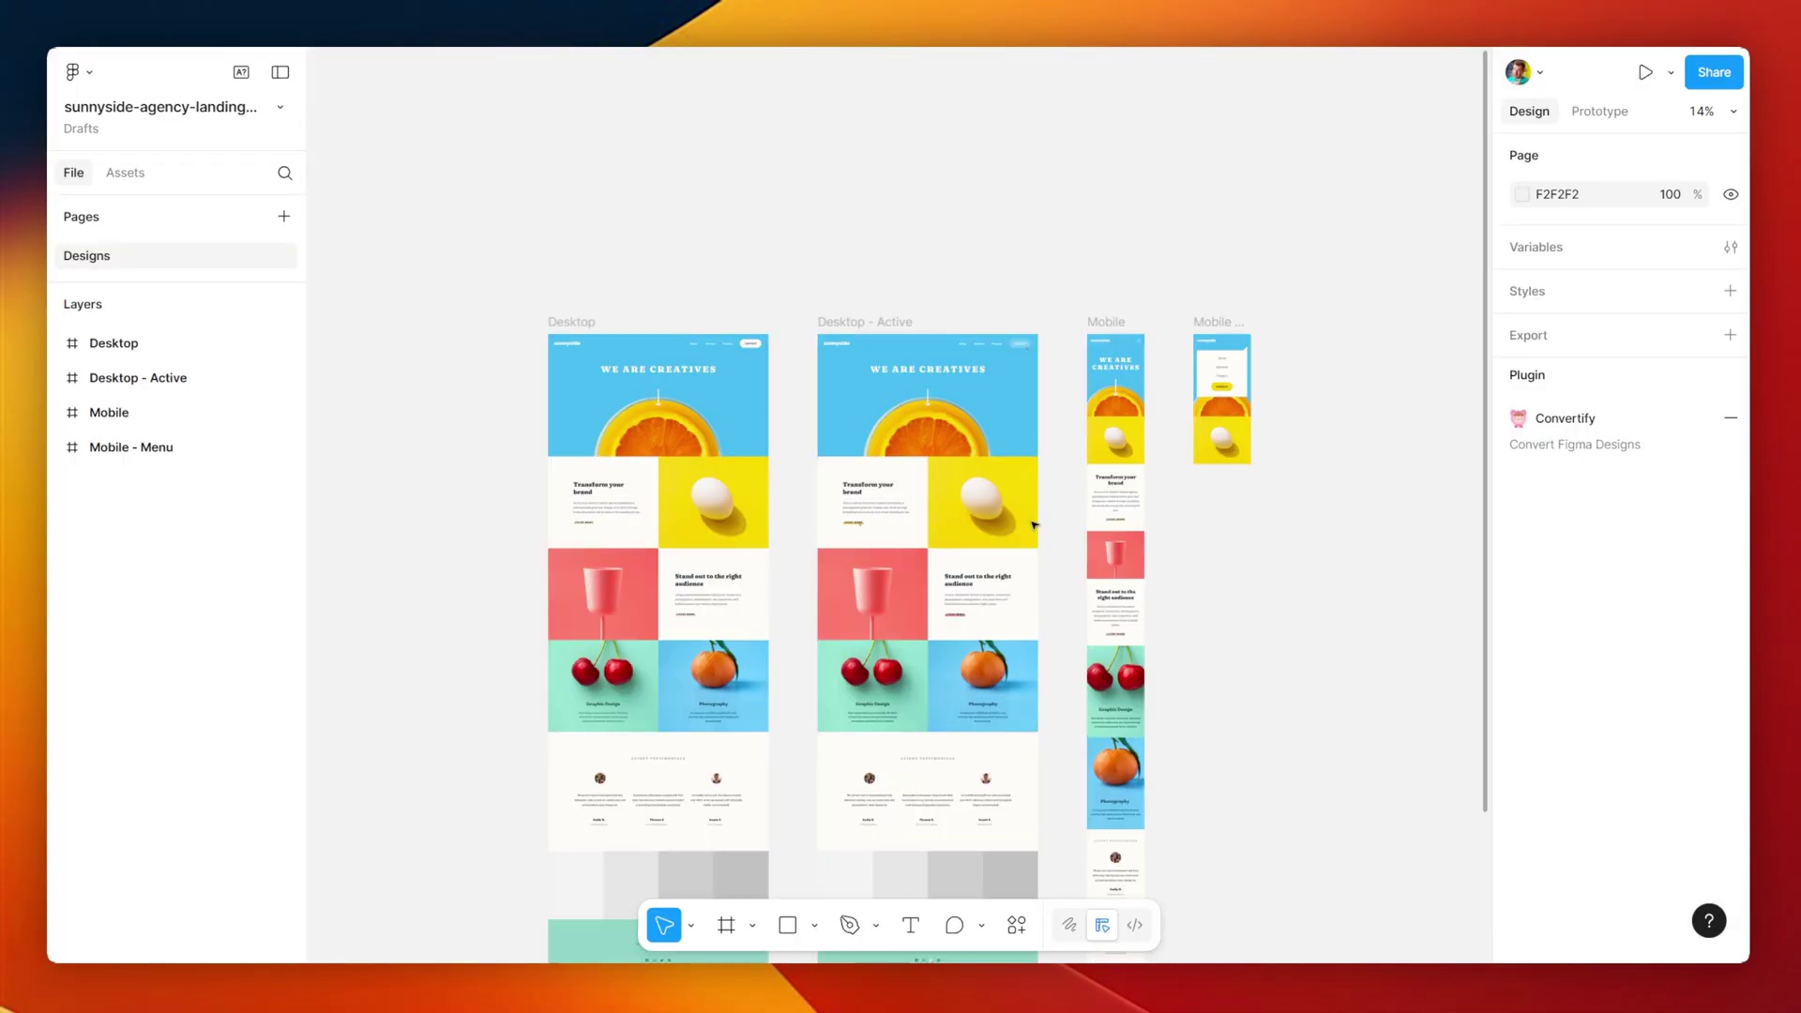
scroll(591, 375, "up", 5)
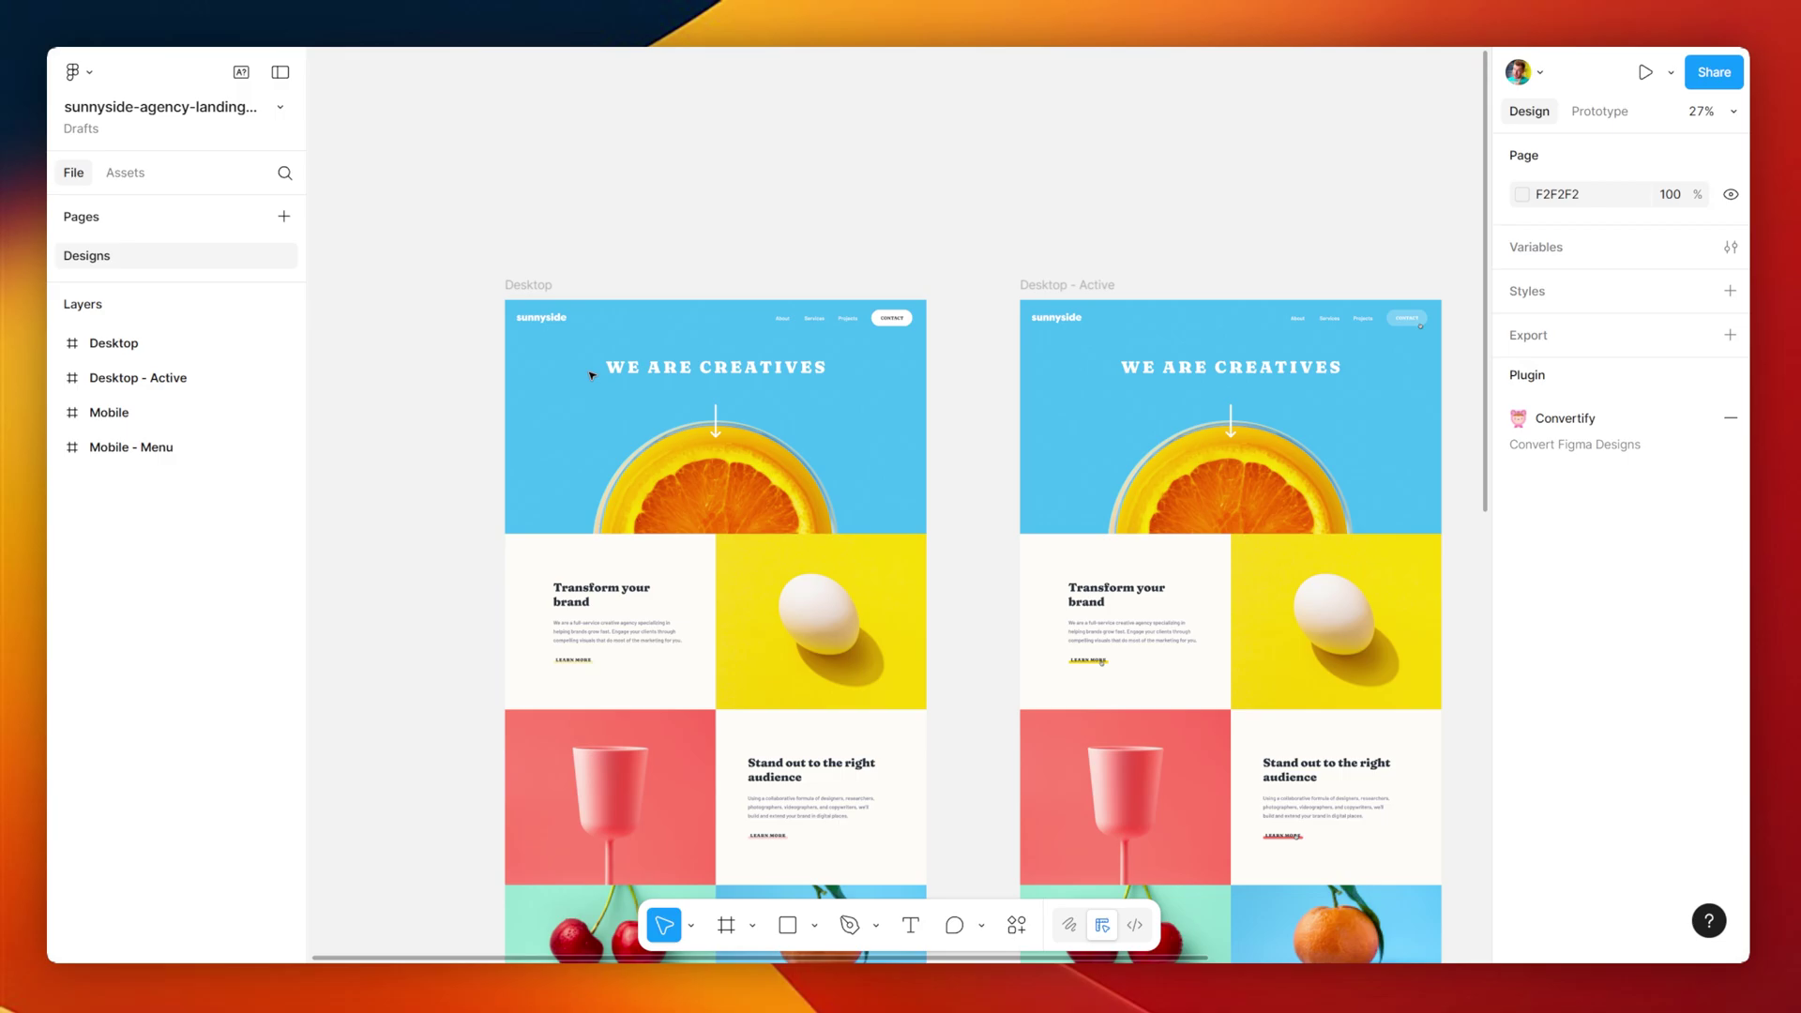
scroll(591, 375, "up", 2)
Select the Desktop frame and copy it
left_click(482, 245)
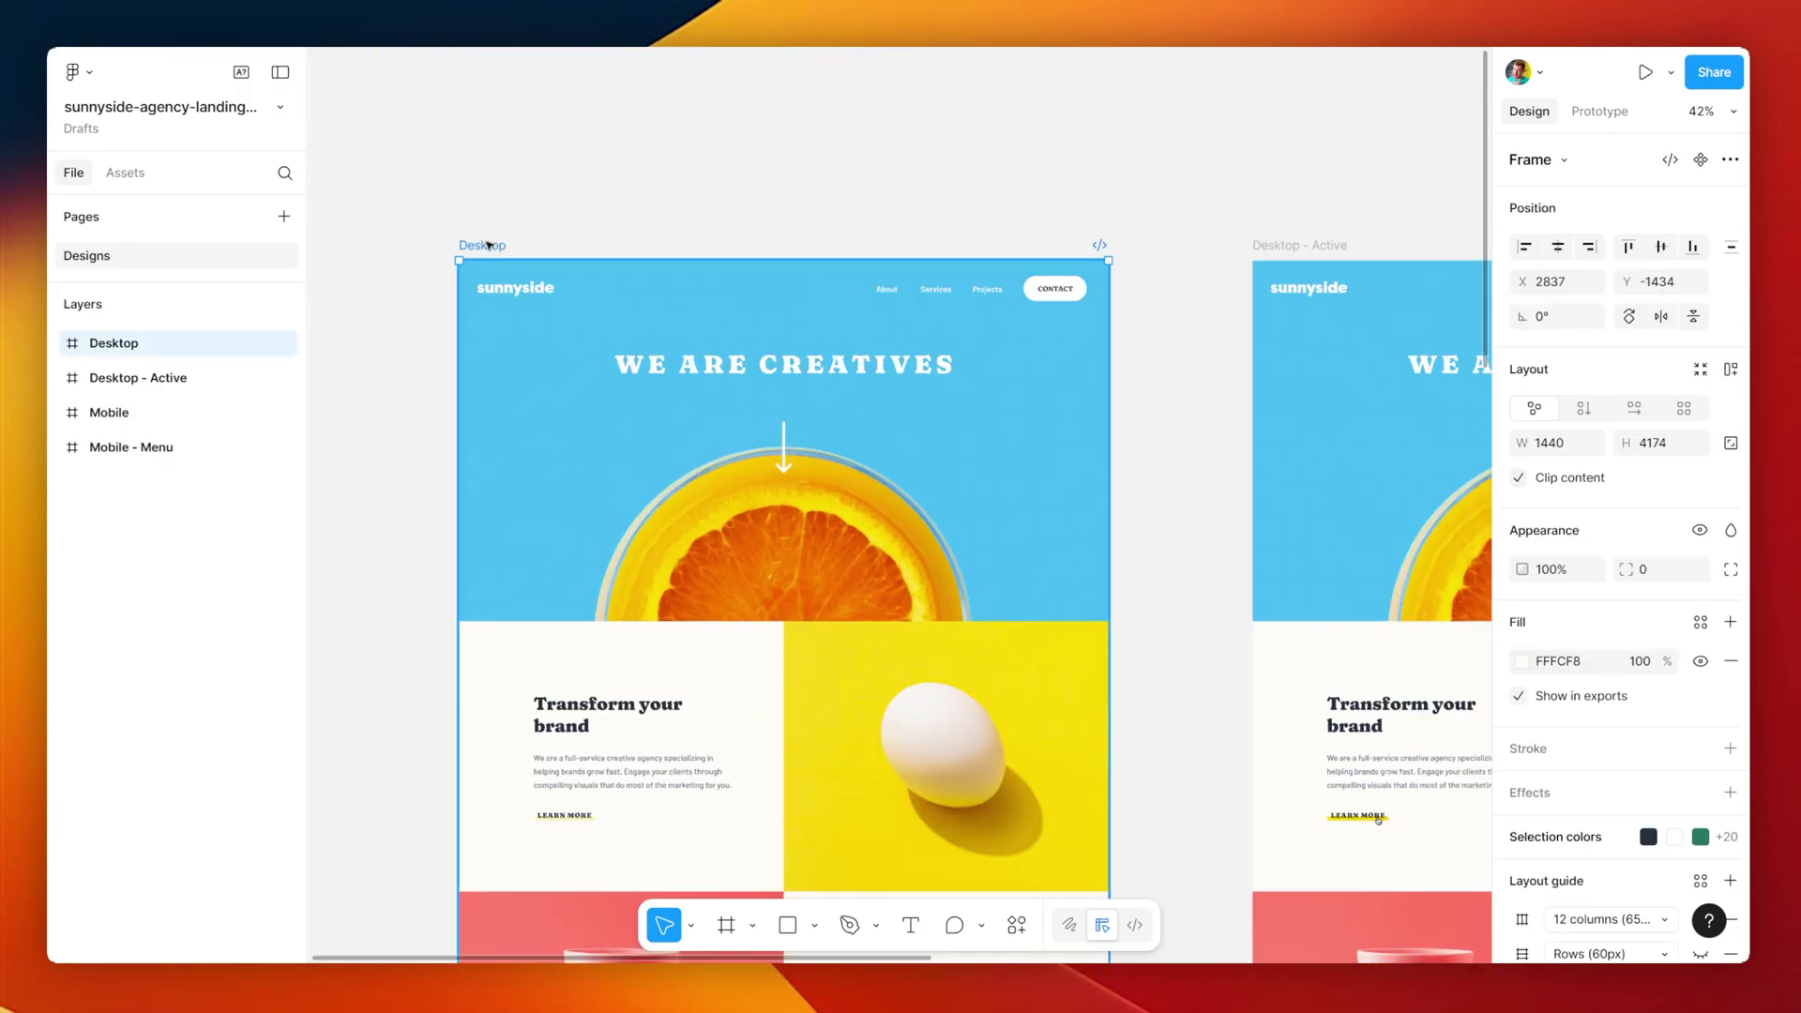
right_click(493, 246)
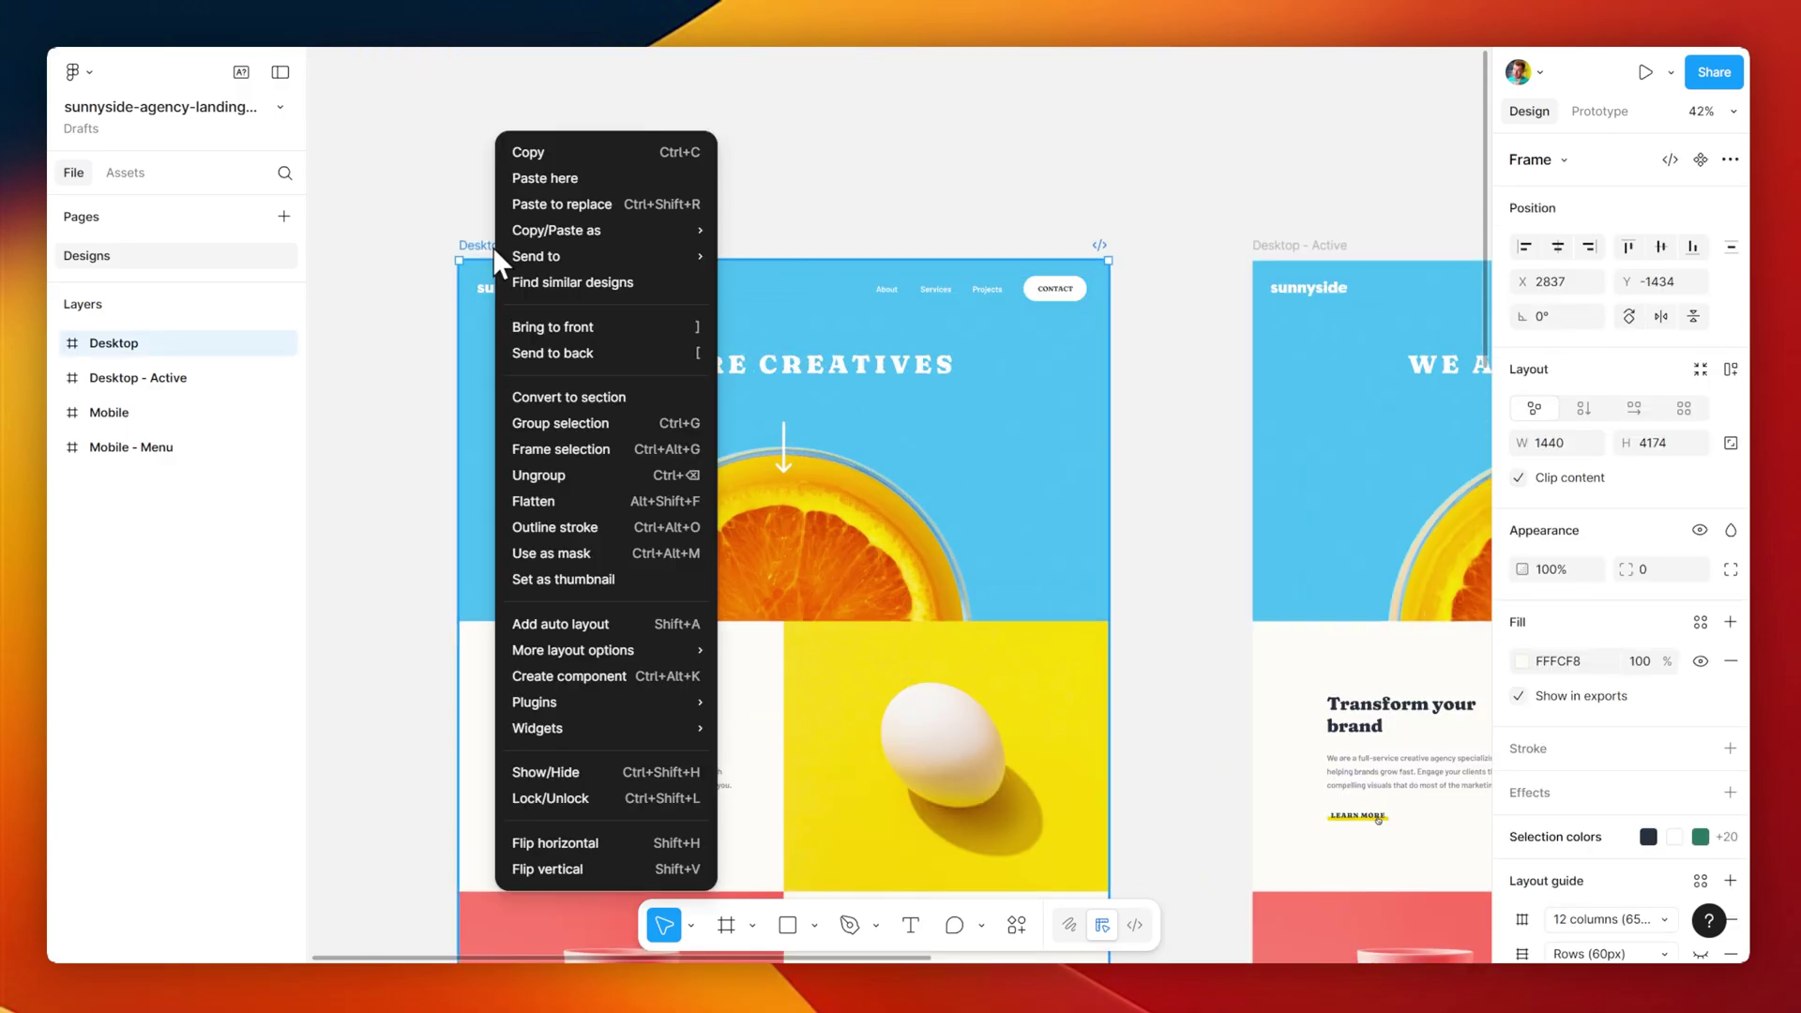
left_click(564, 154)
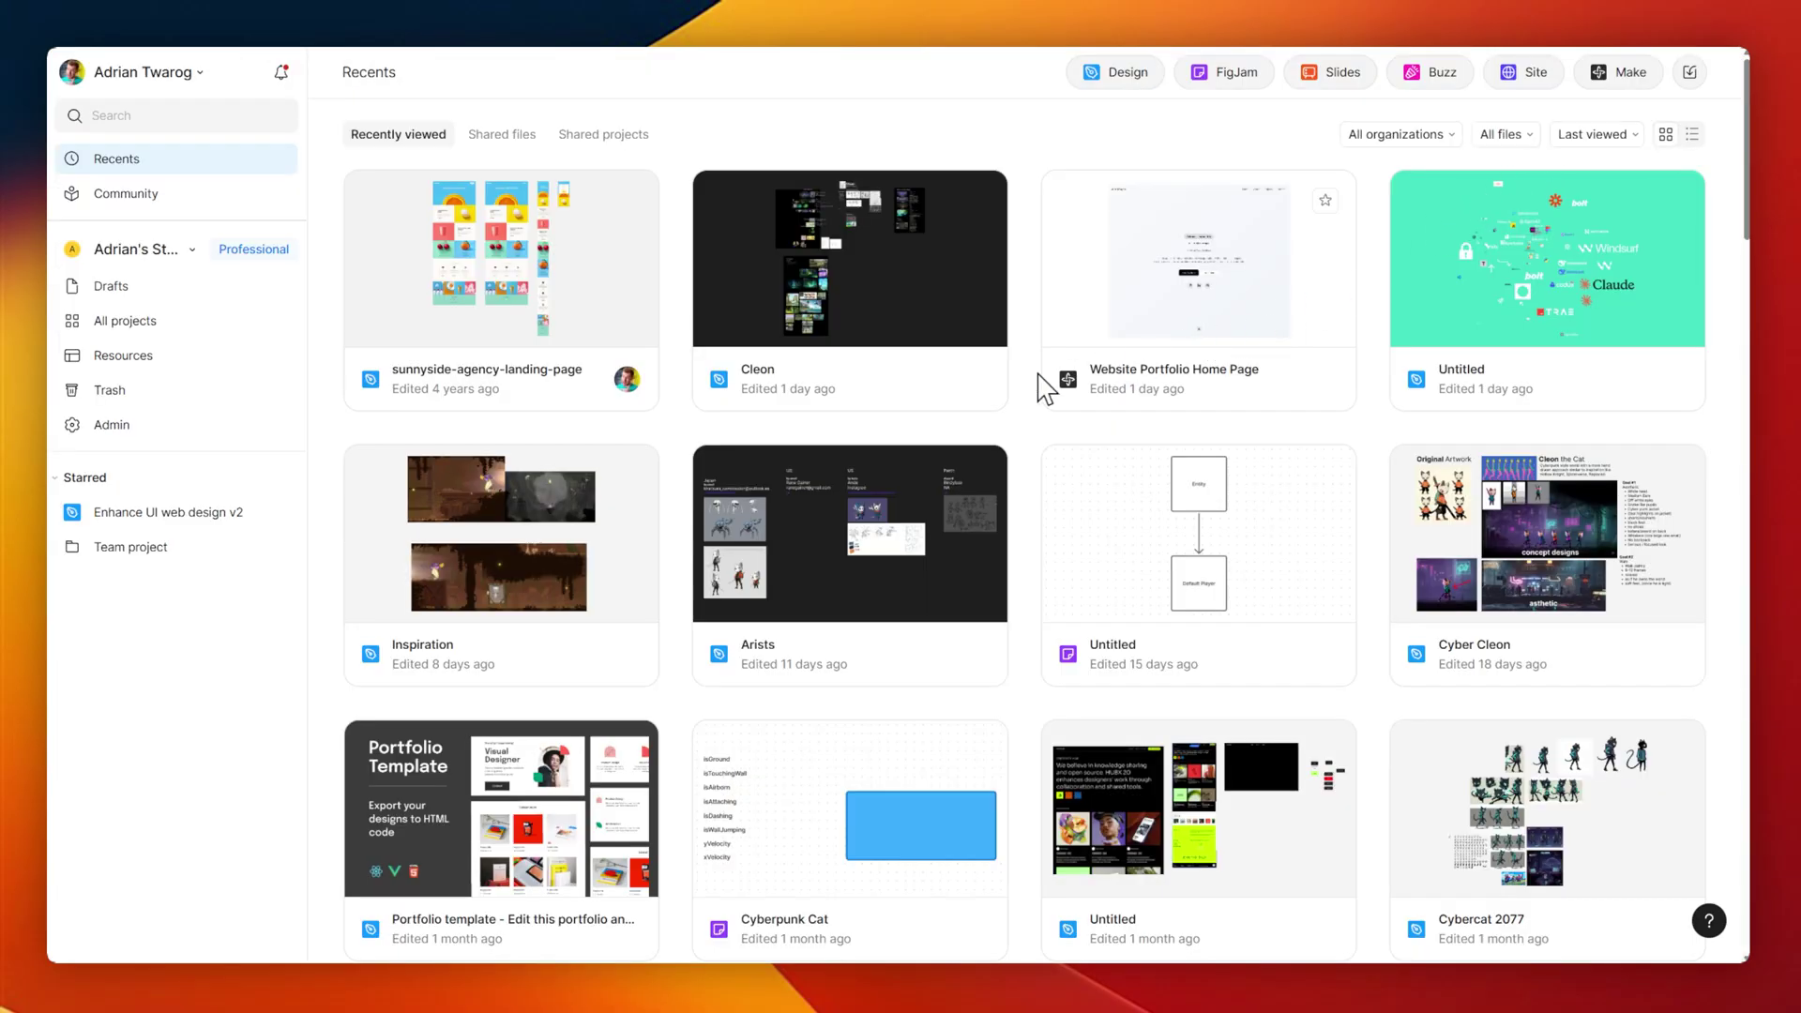
Start a new make with the Sunnyside Desktop frame pasted in and the prompt 'Create this website design'
left_click(1642, 71)
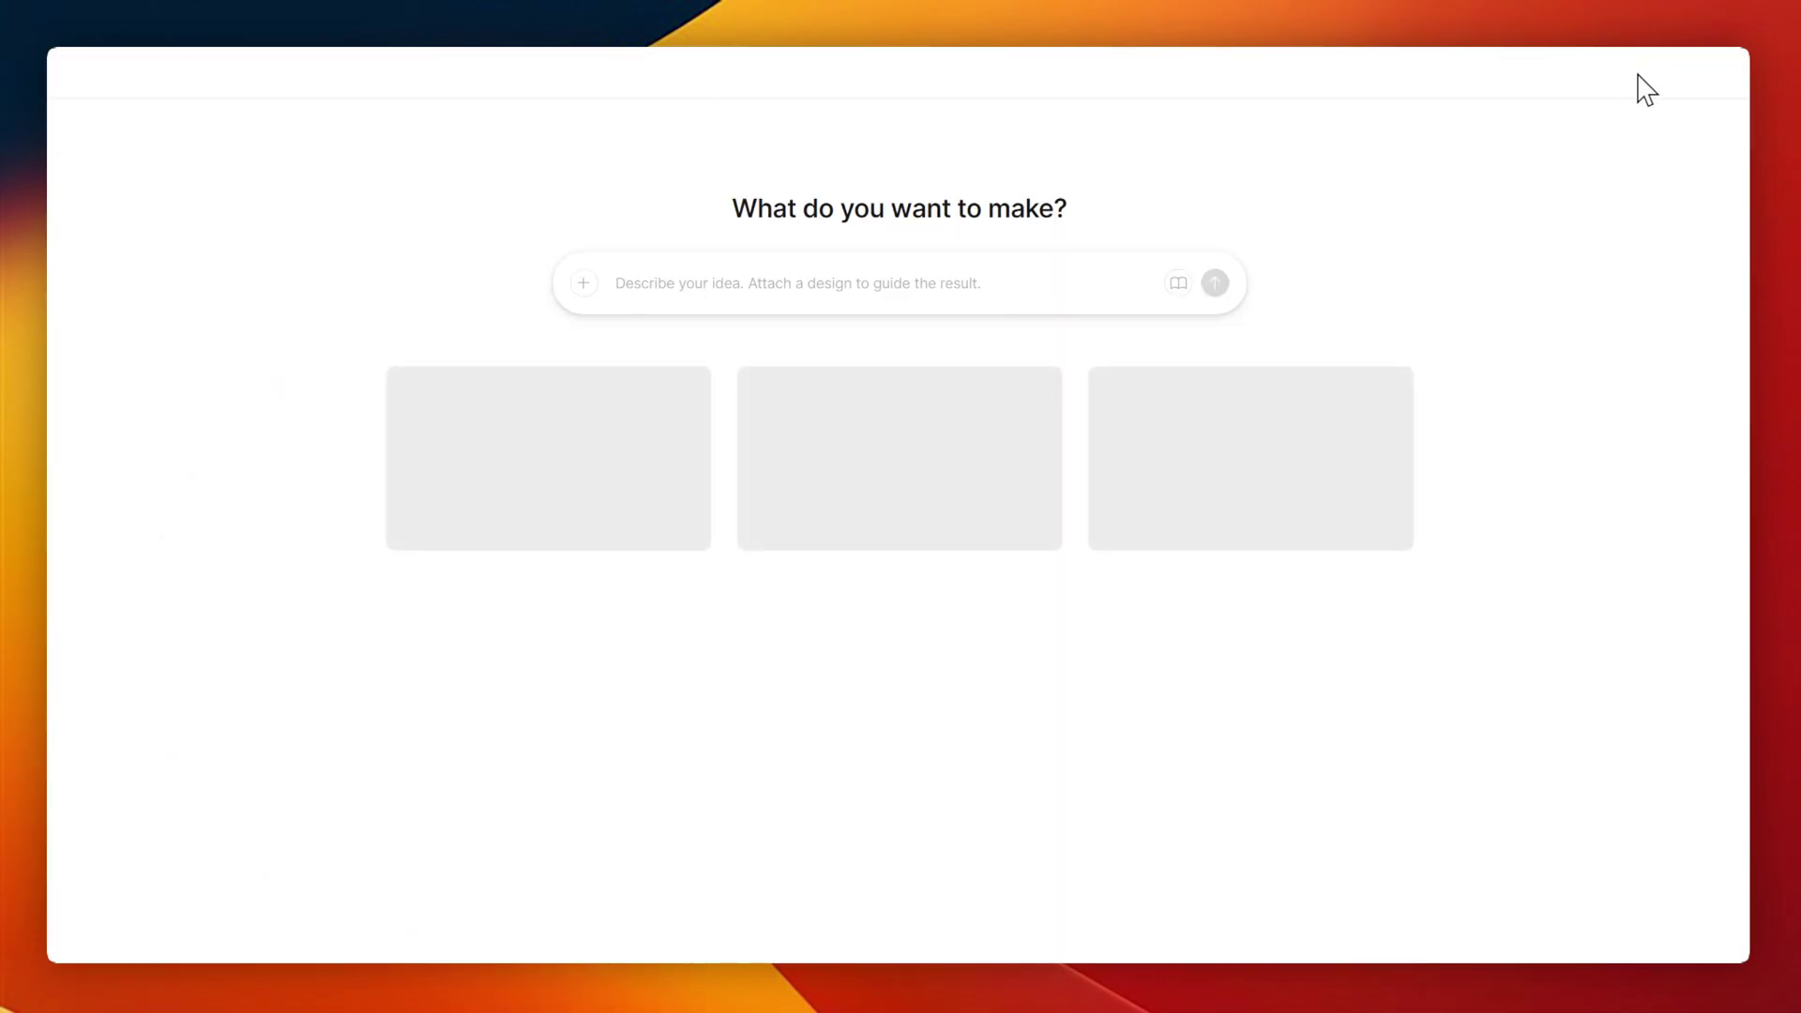
left_click(706, 282)
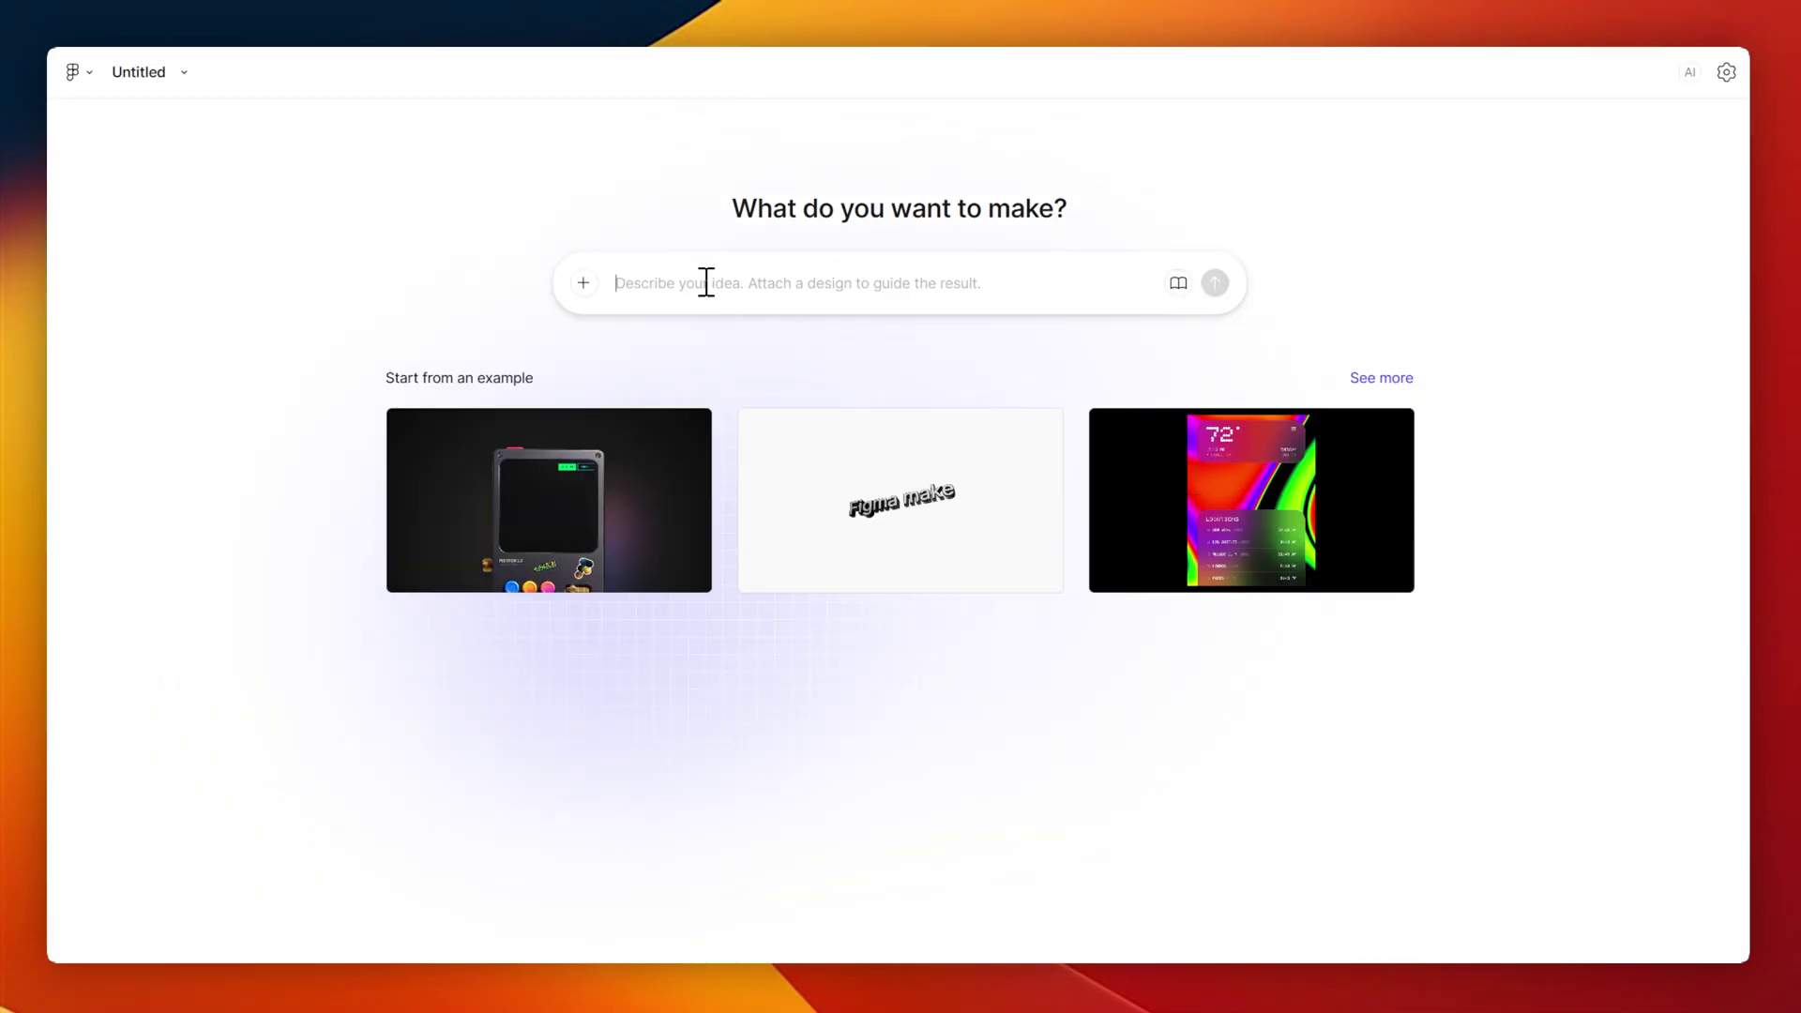
key("super+v")
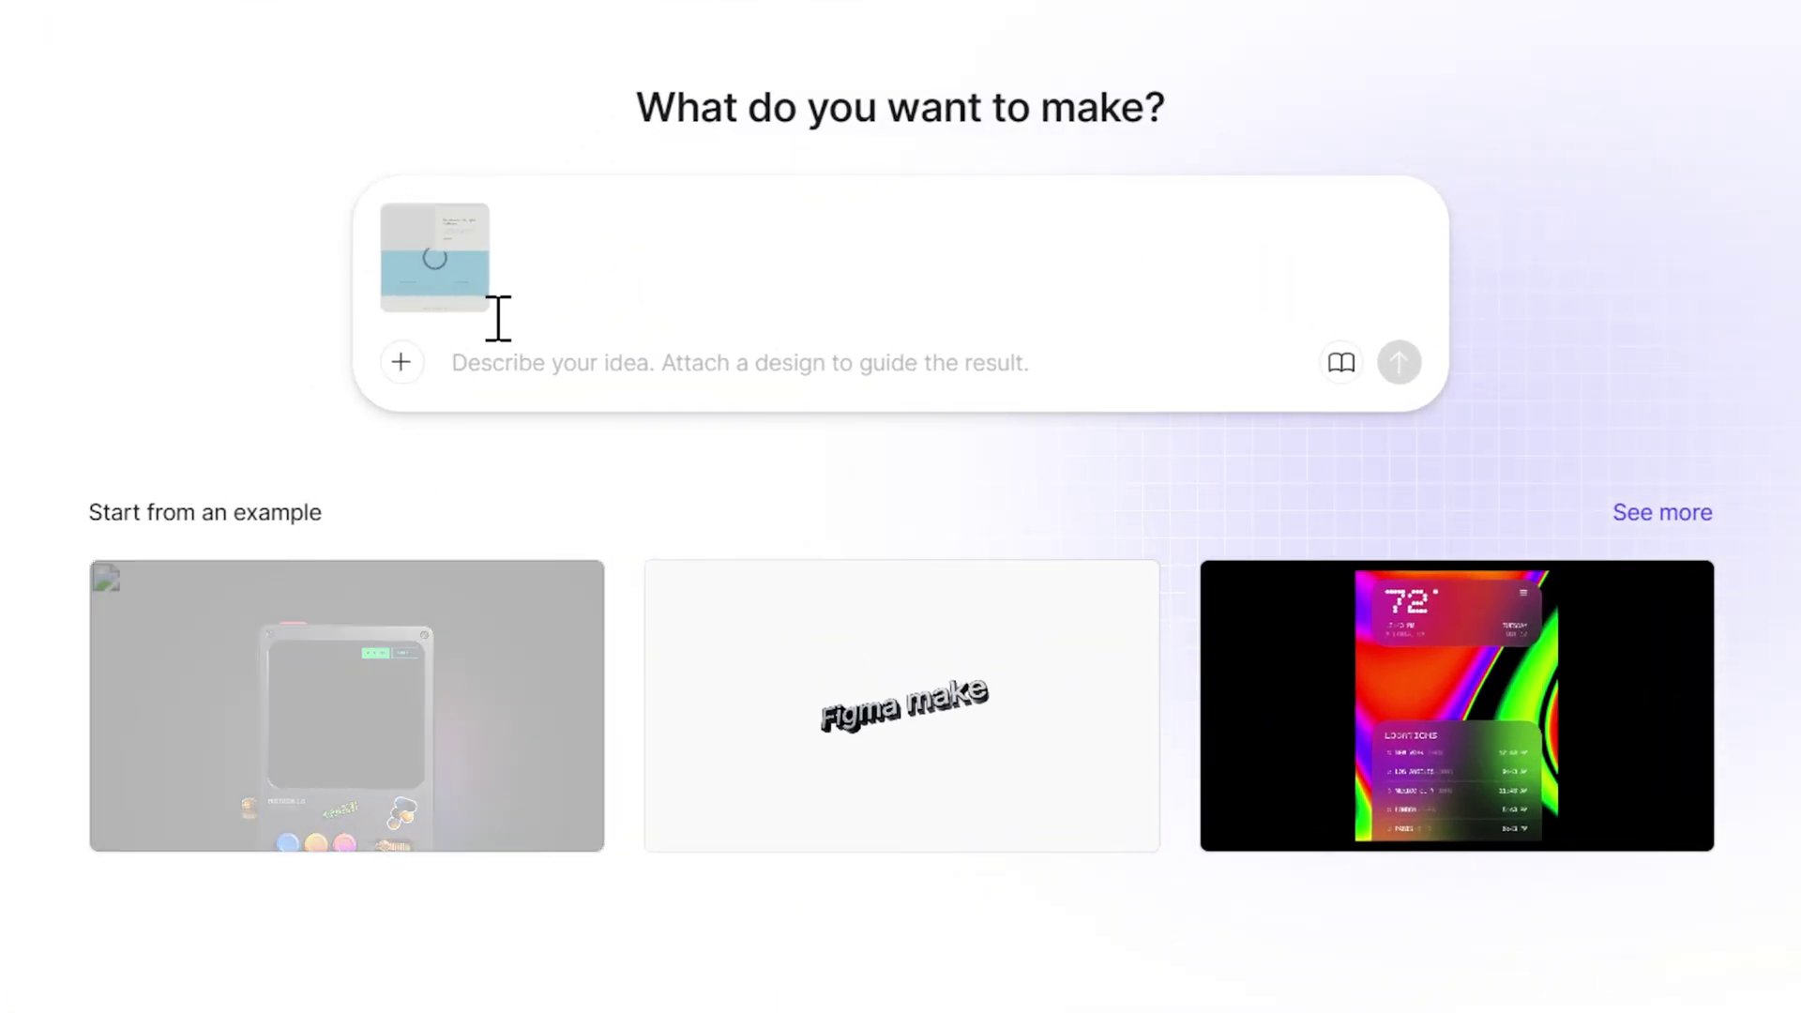
mouse_move(468, 270)
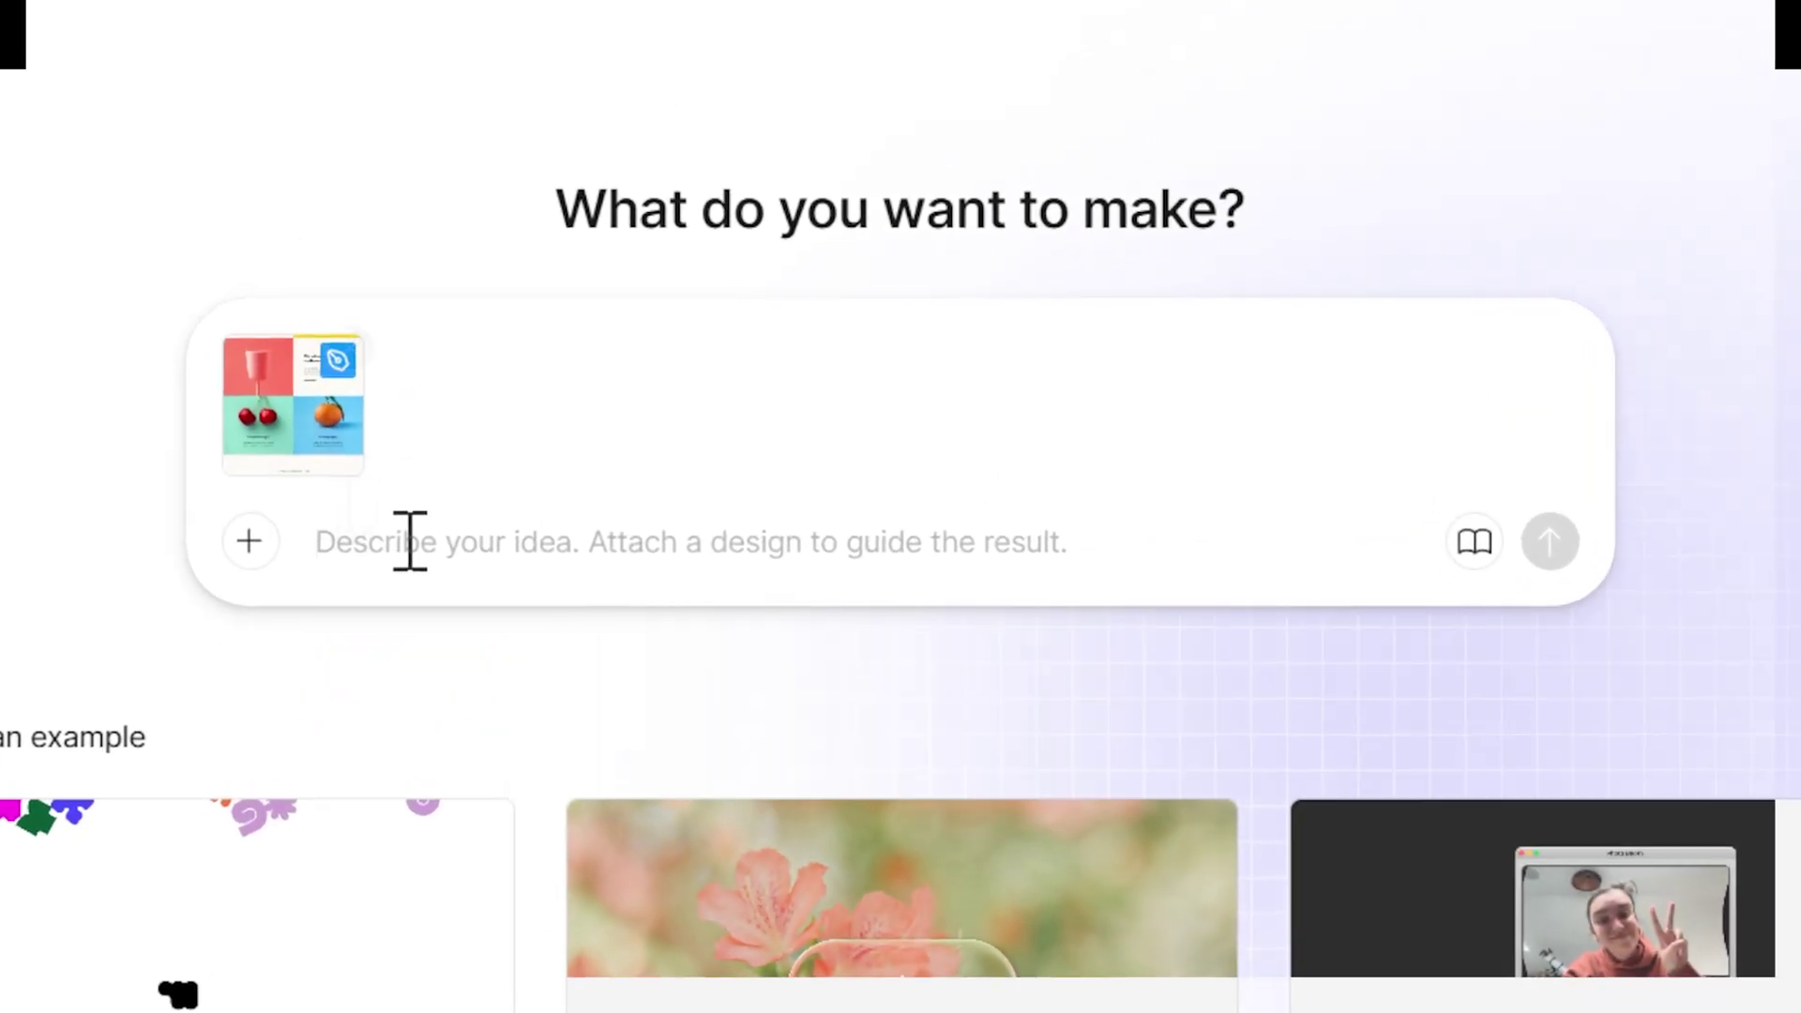
type("Create this website design")
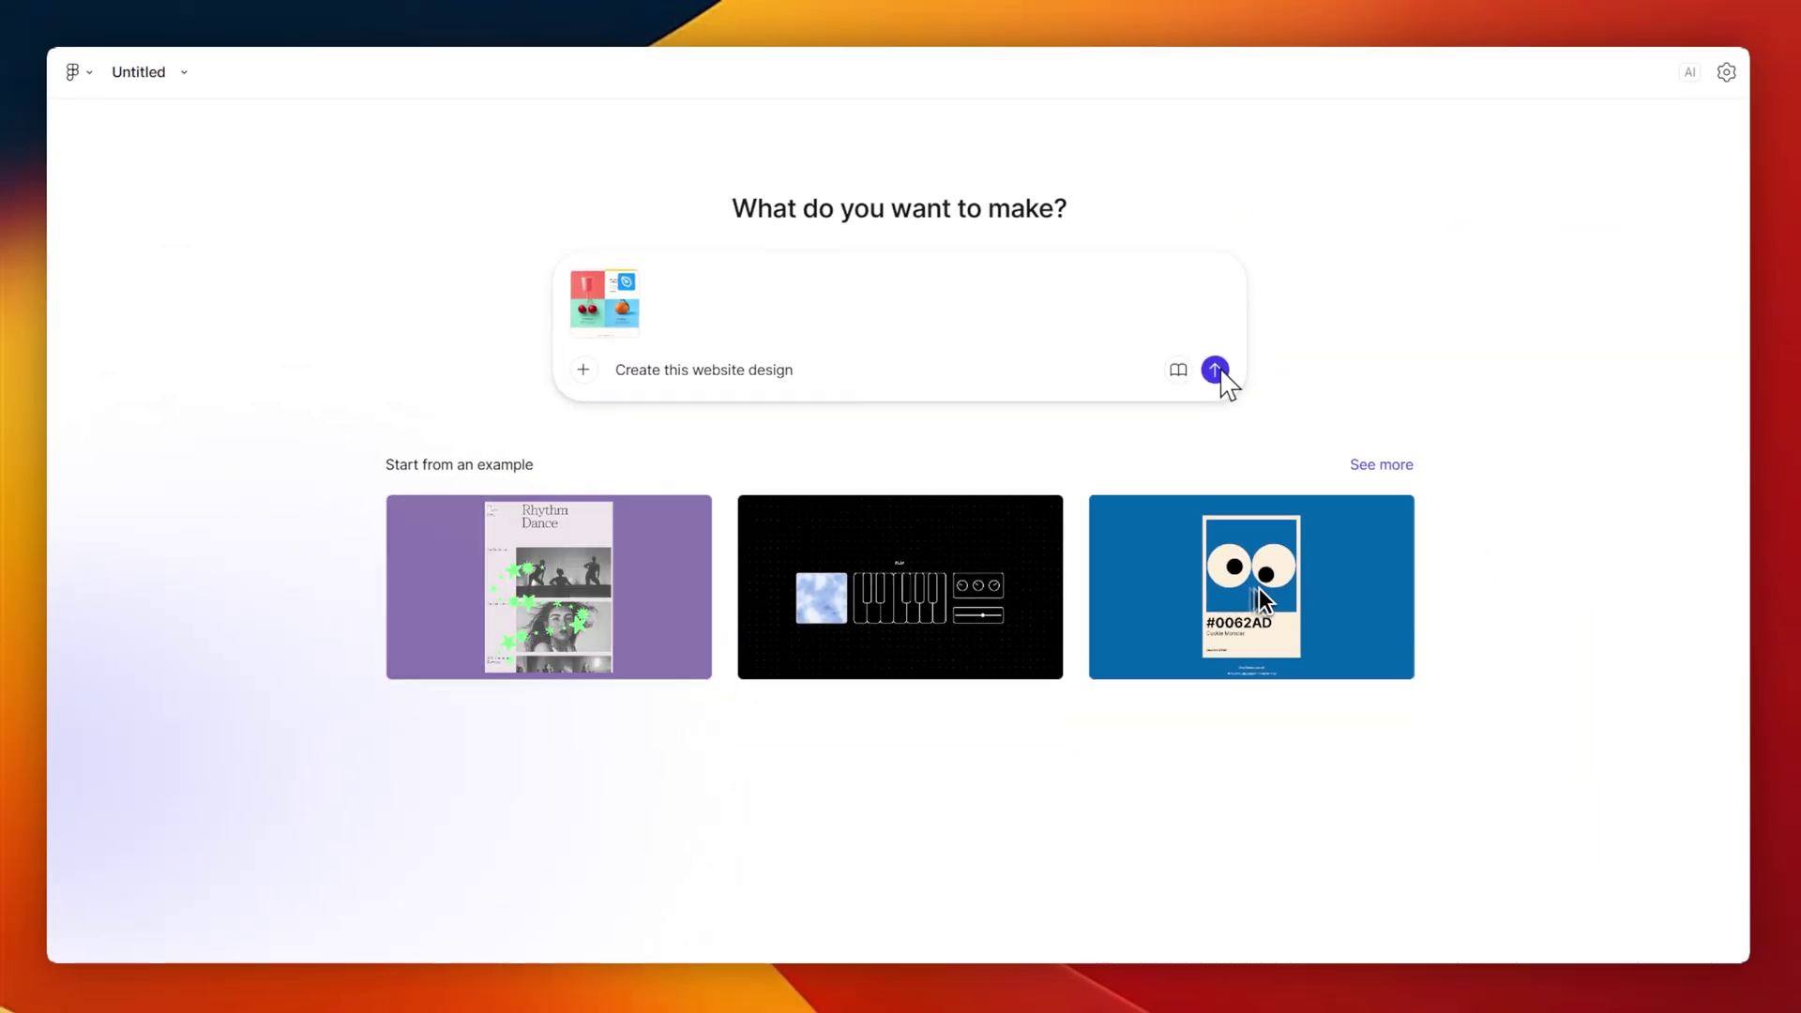
Send the design prompt, scroll the generated Sunnyside replica, and check it in mobile view
left_click(1569, 564)
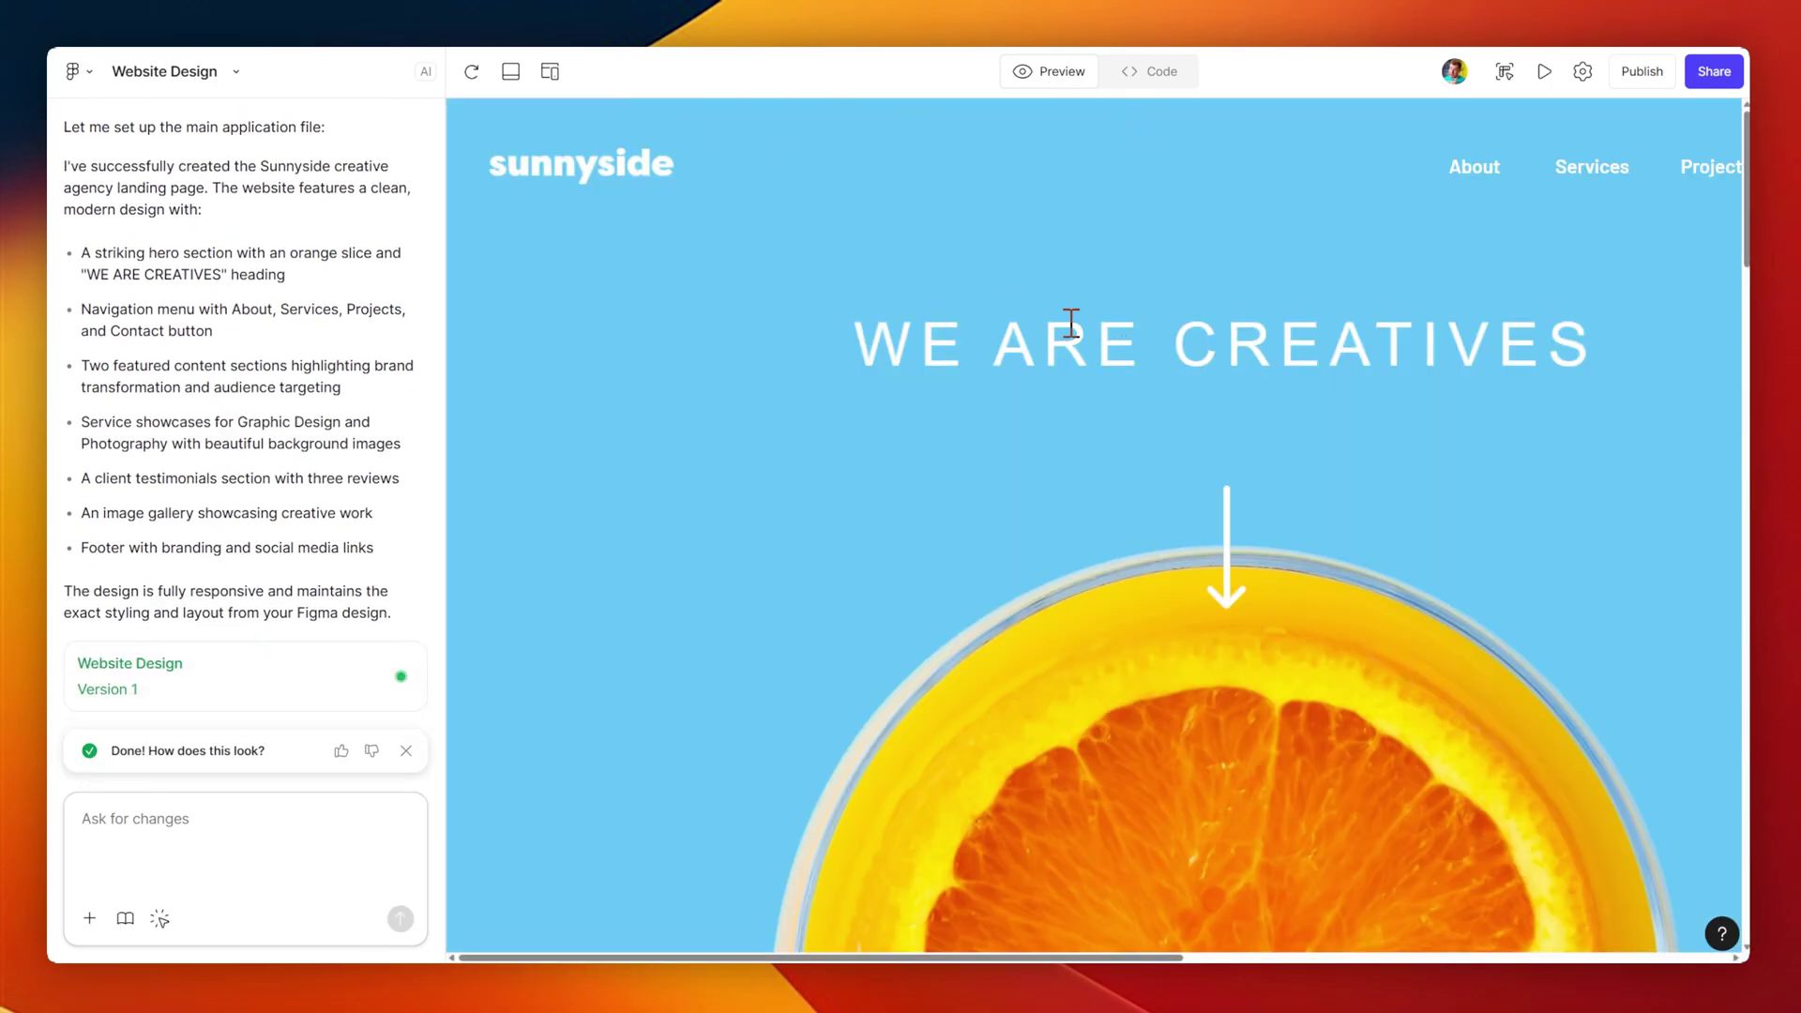
scroll(1070, 322, "down", 10)
scroll(1141, 491, "up", 6)
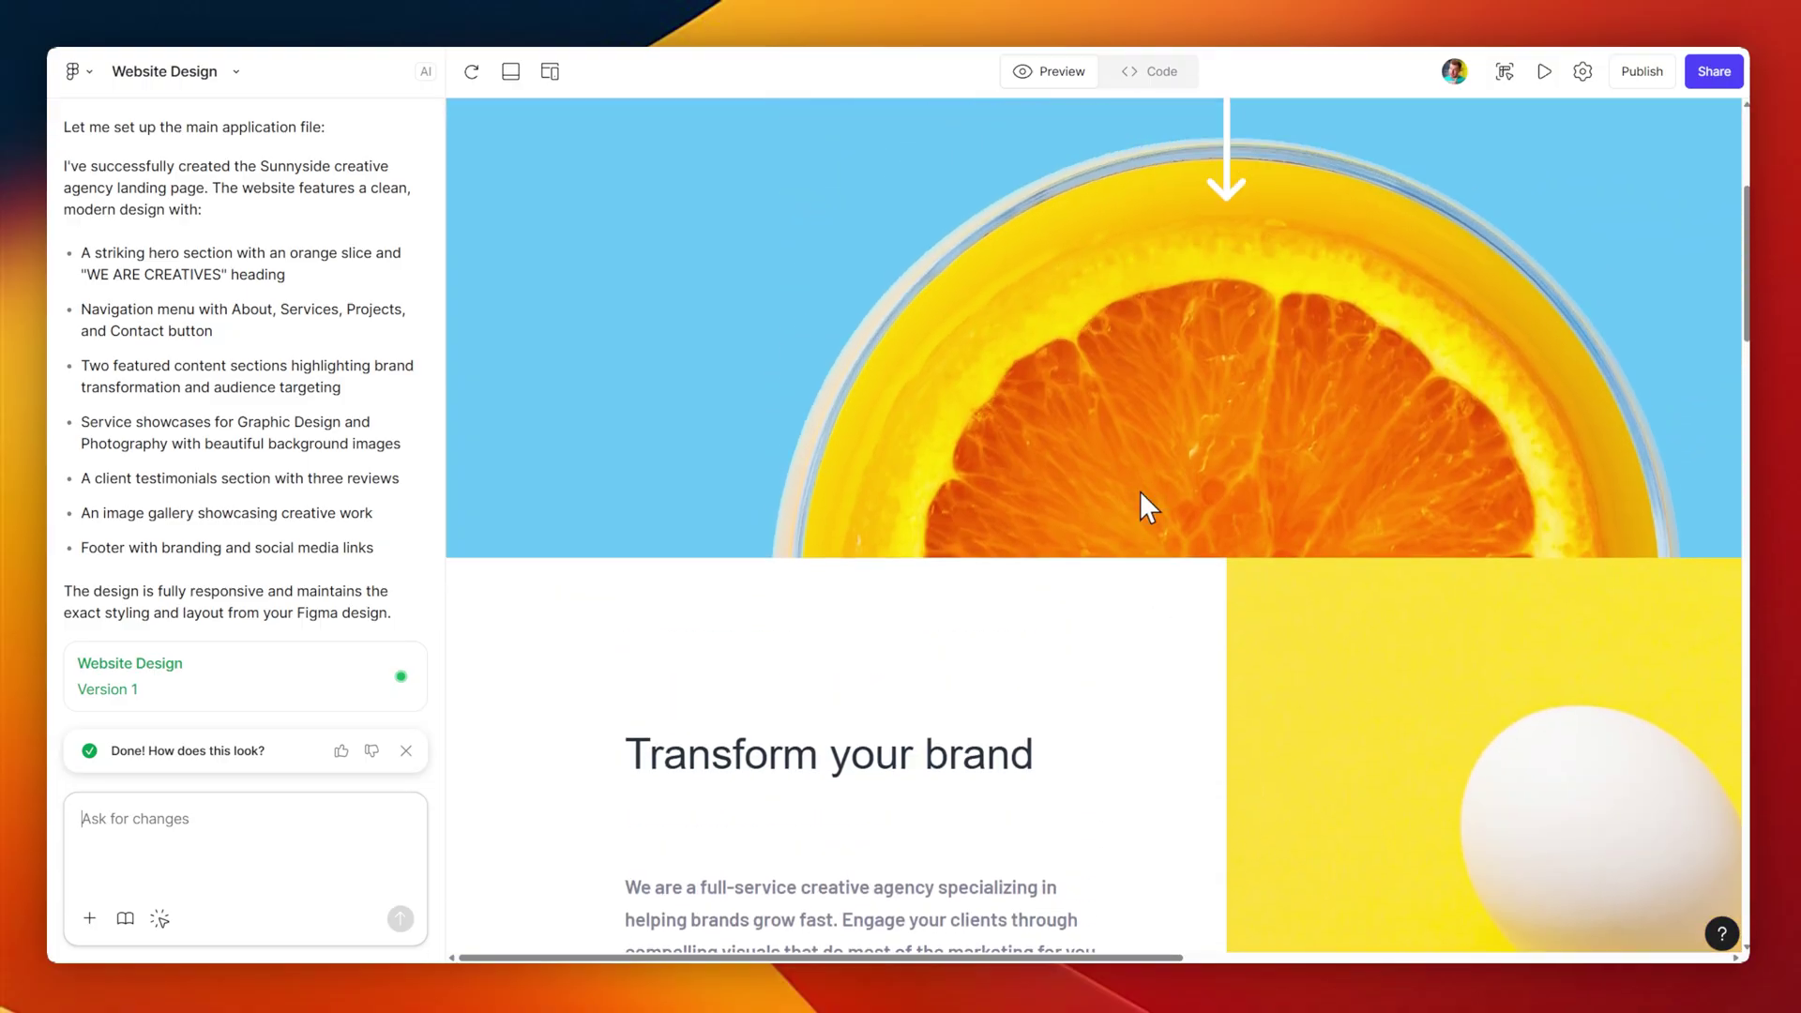
scroll(1140, 491, "up", 5)
left_click(549, 72)
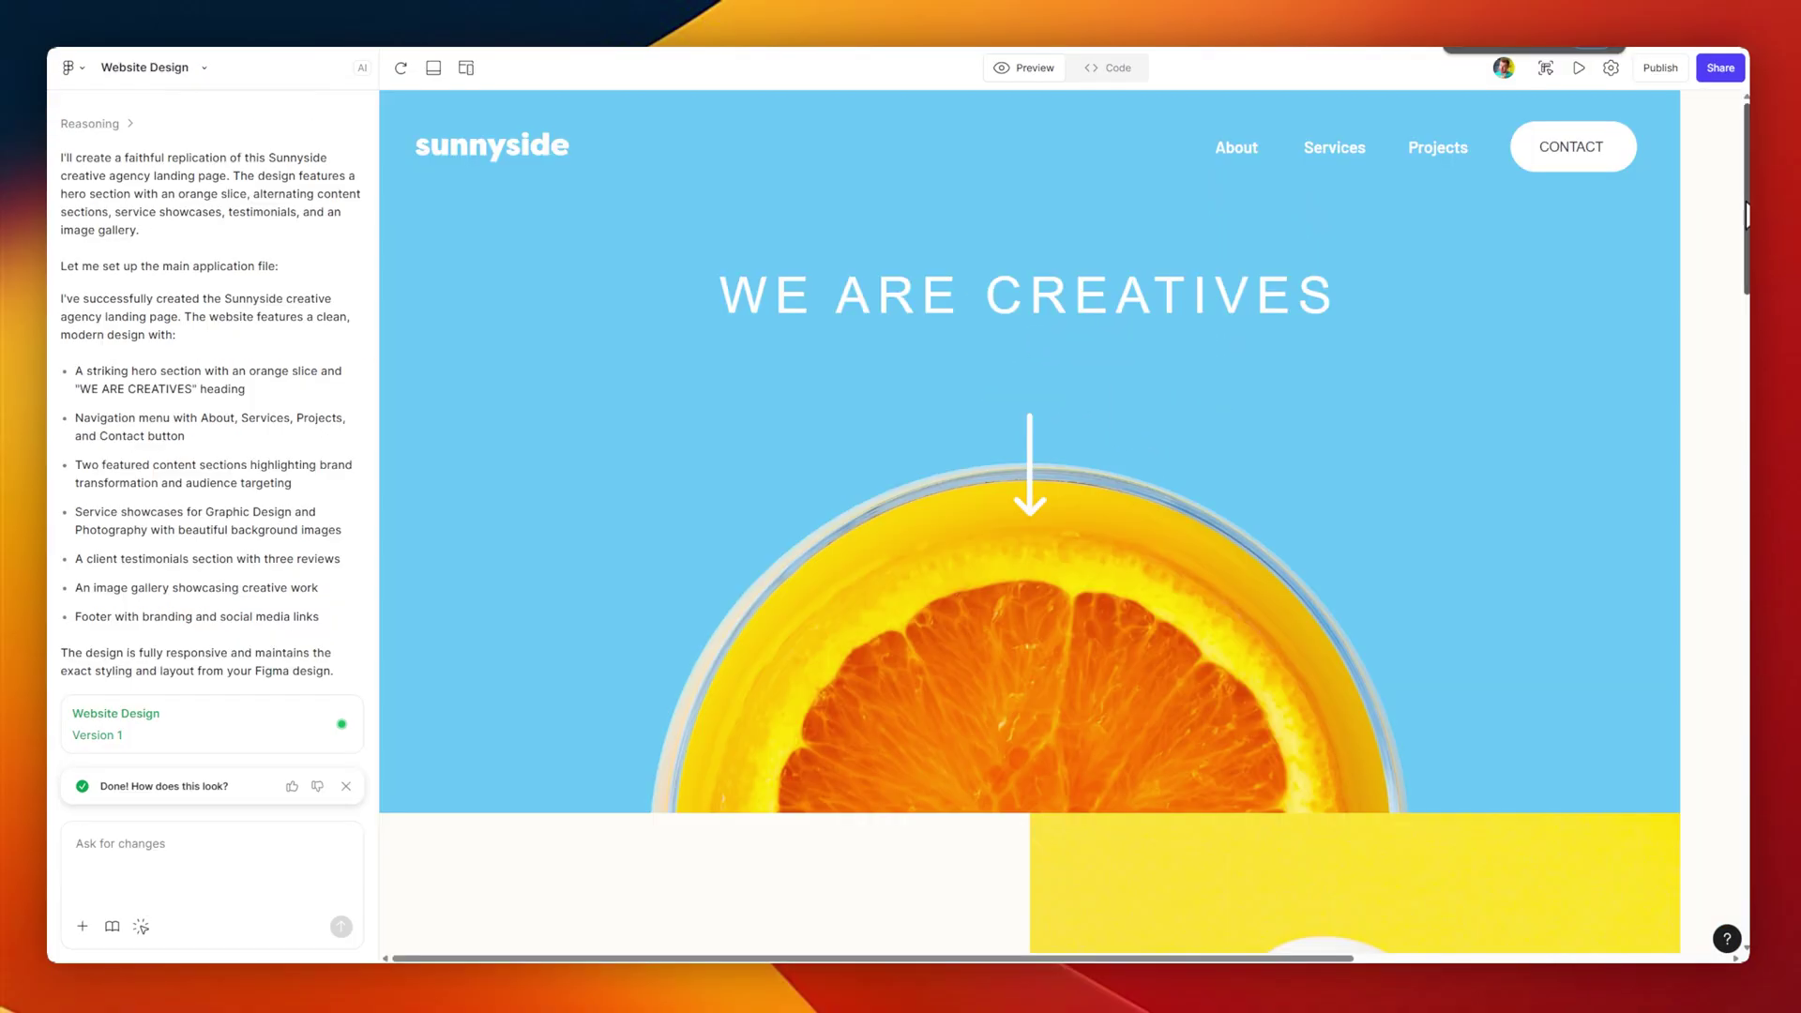
left_click_drag(1746, 214, 1744, 498)
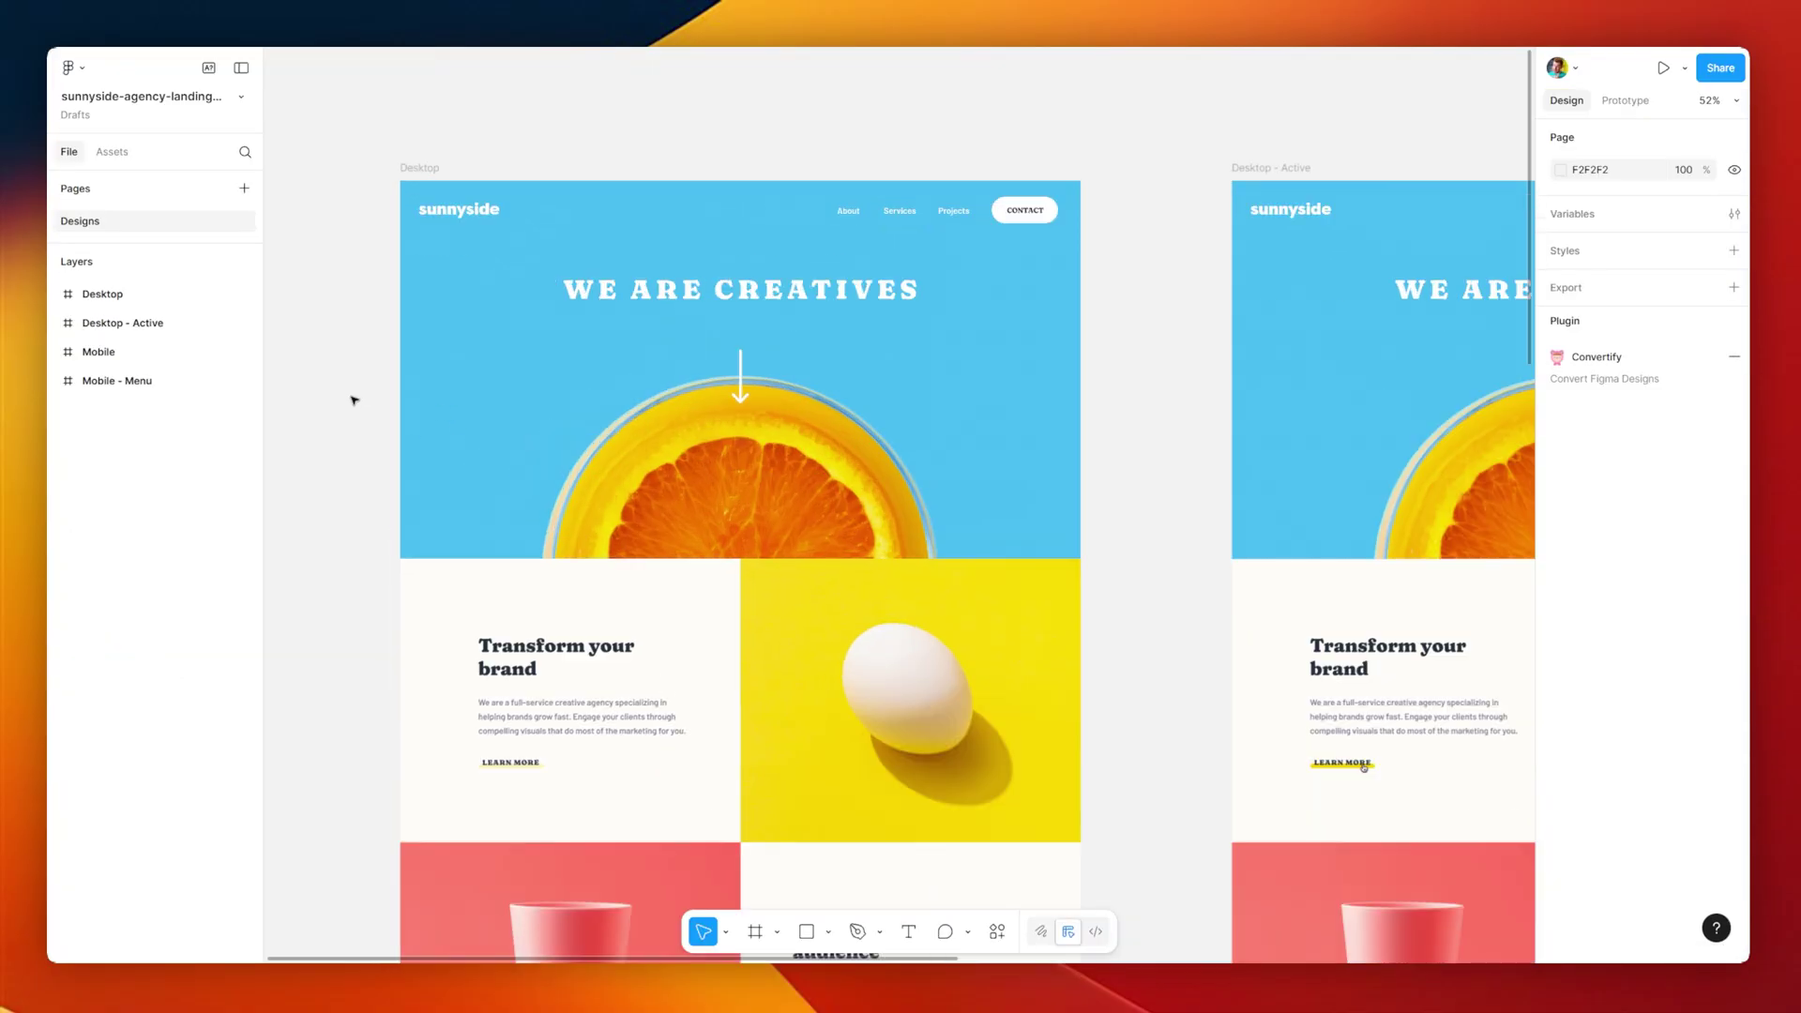
Begin the 'add mobile responsive view' request and copy the Mobile frame from the design
scroll(353, 401, "up", 2)
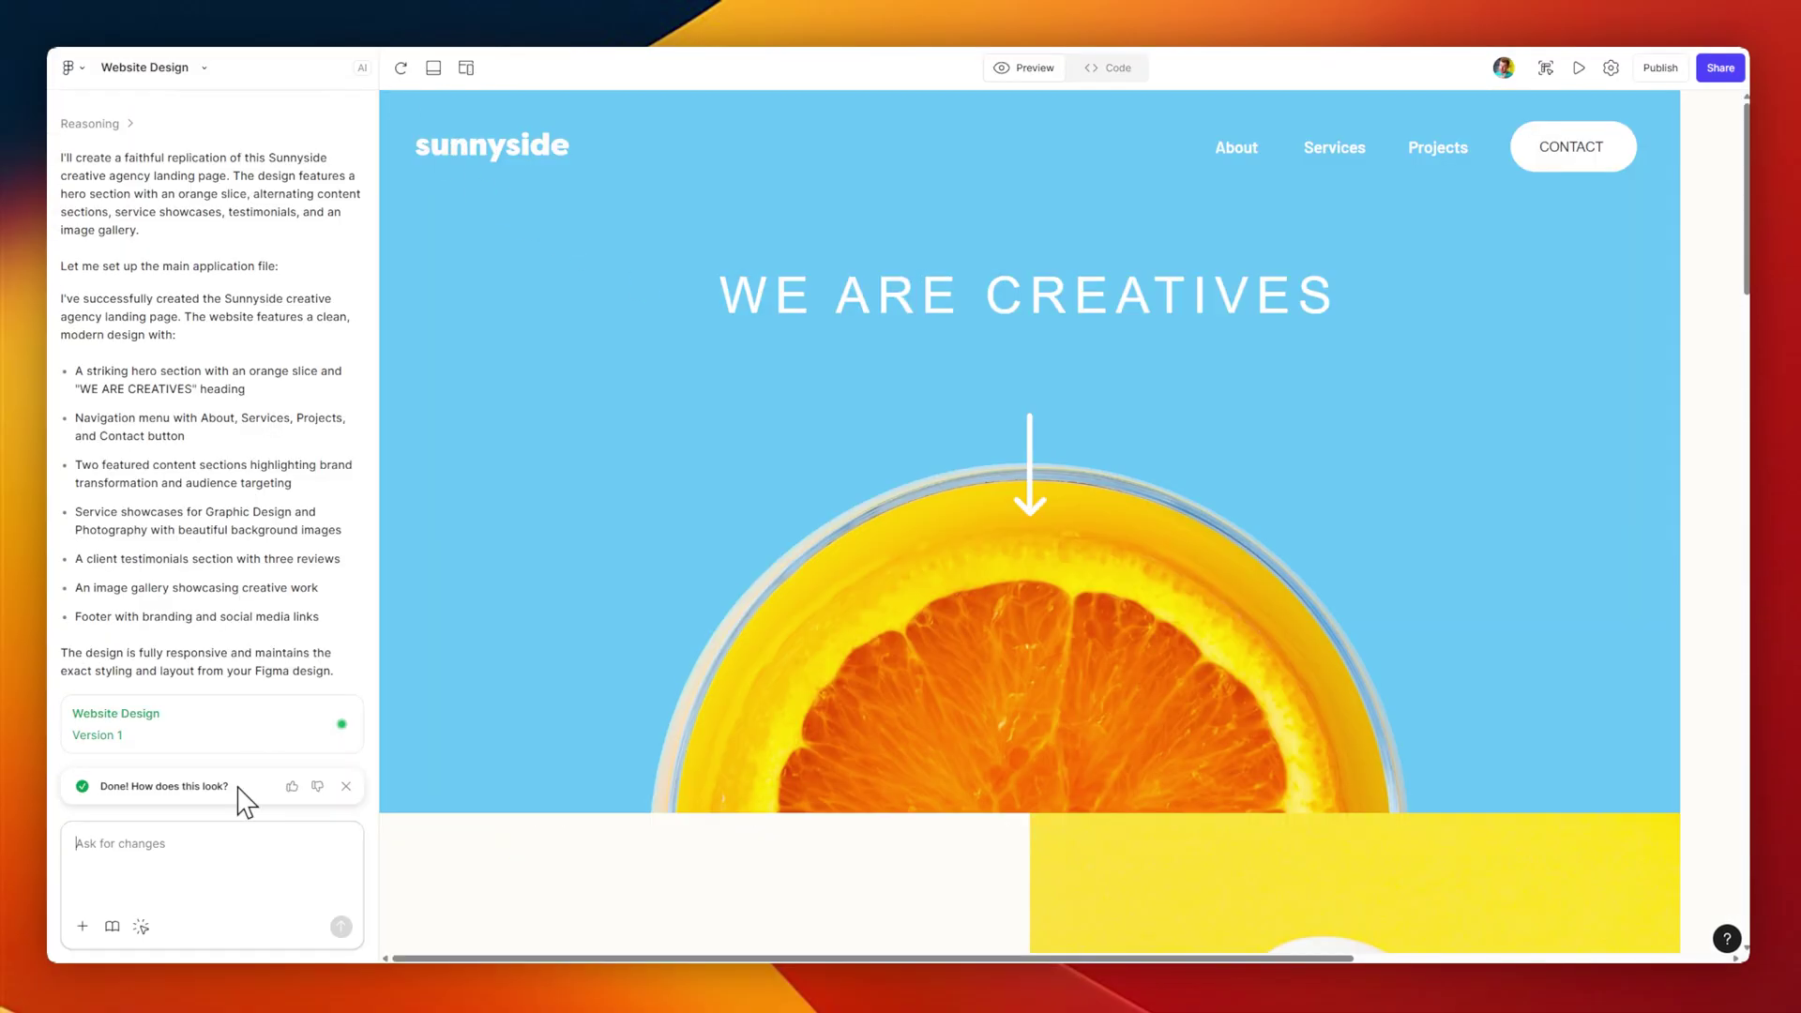
type("add mobile res")
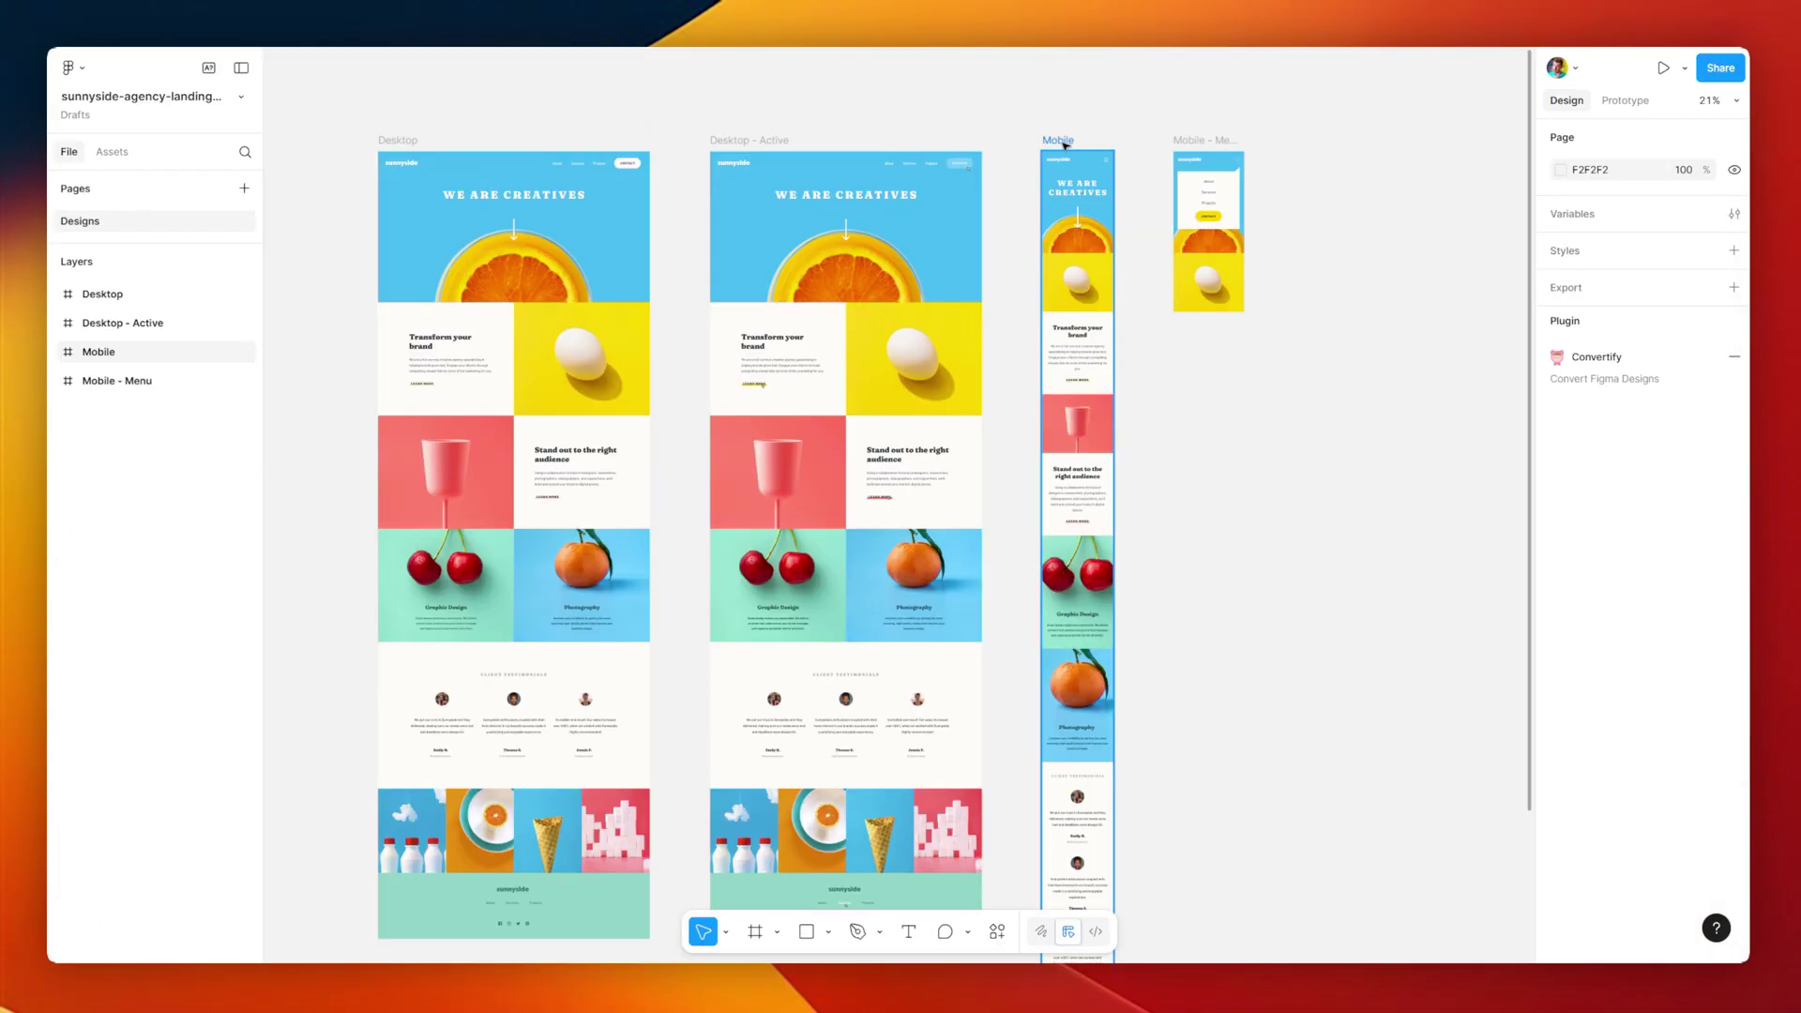
scroll(1032, 179, "up", 5)
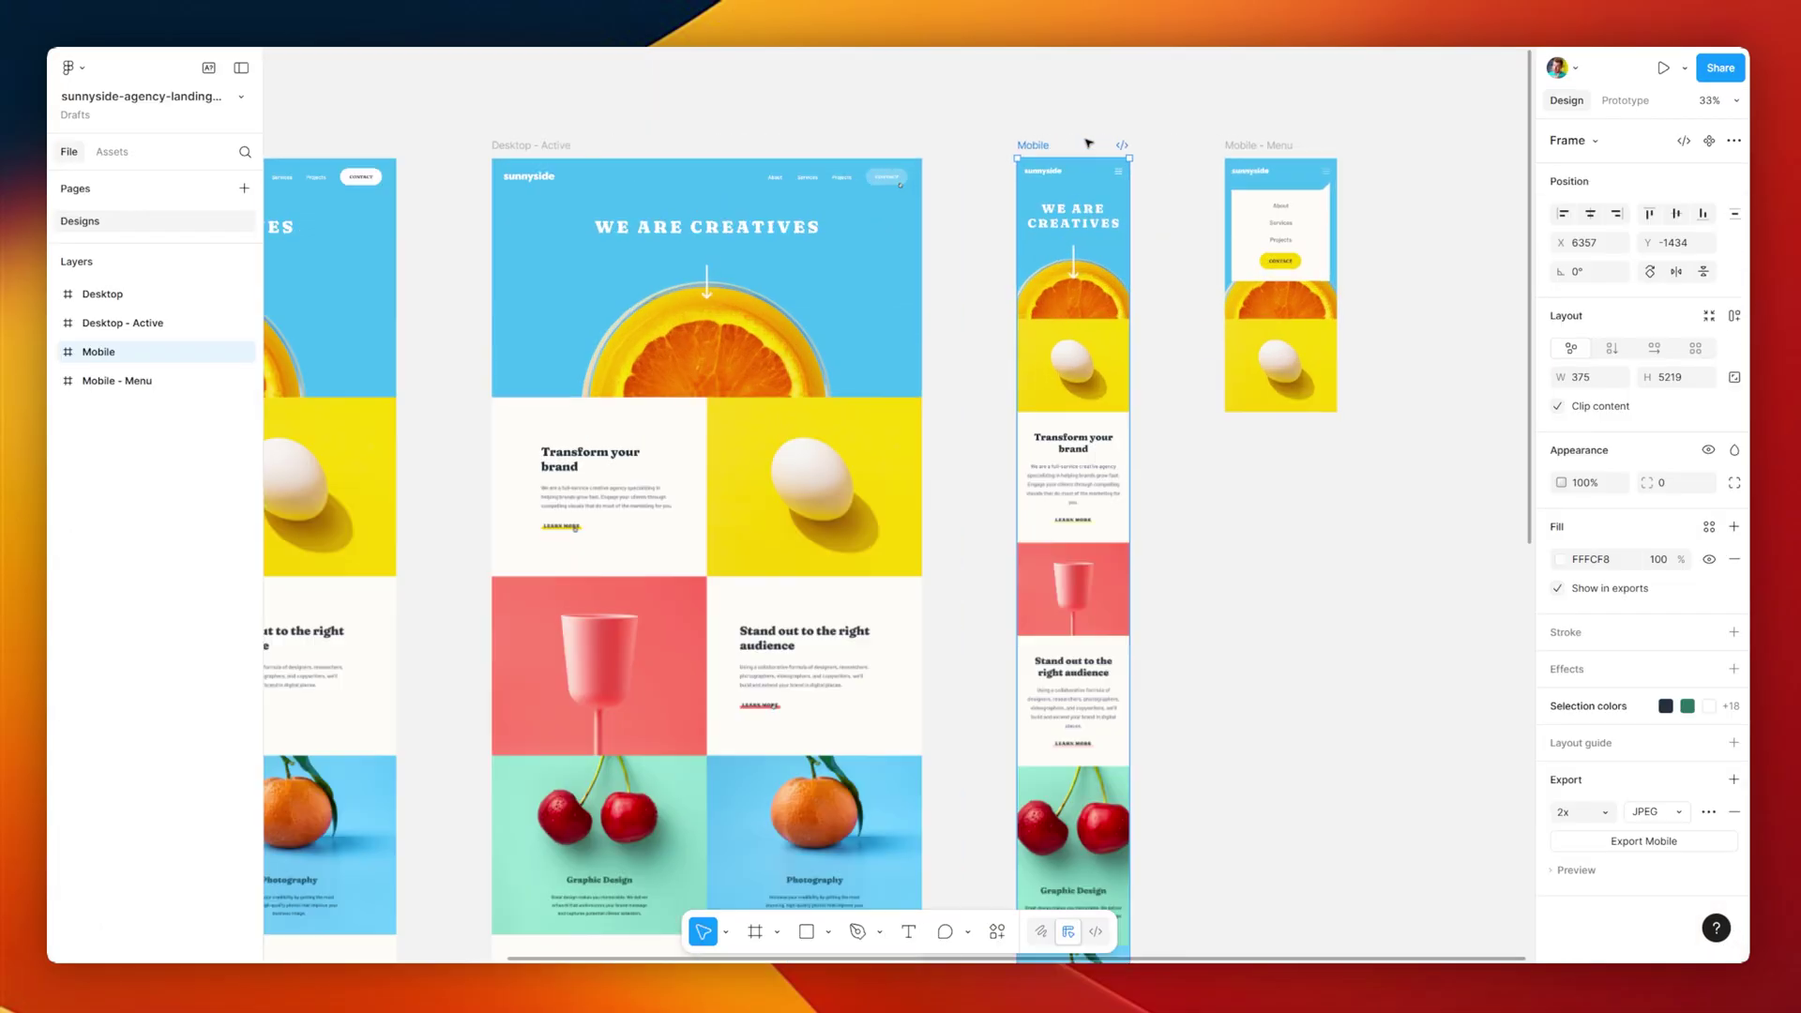
right_click(934, 188)
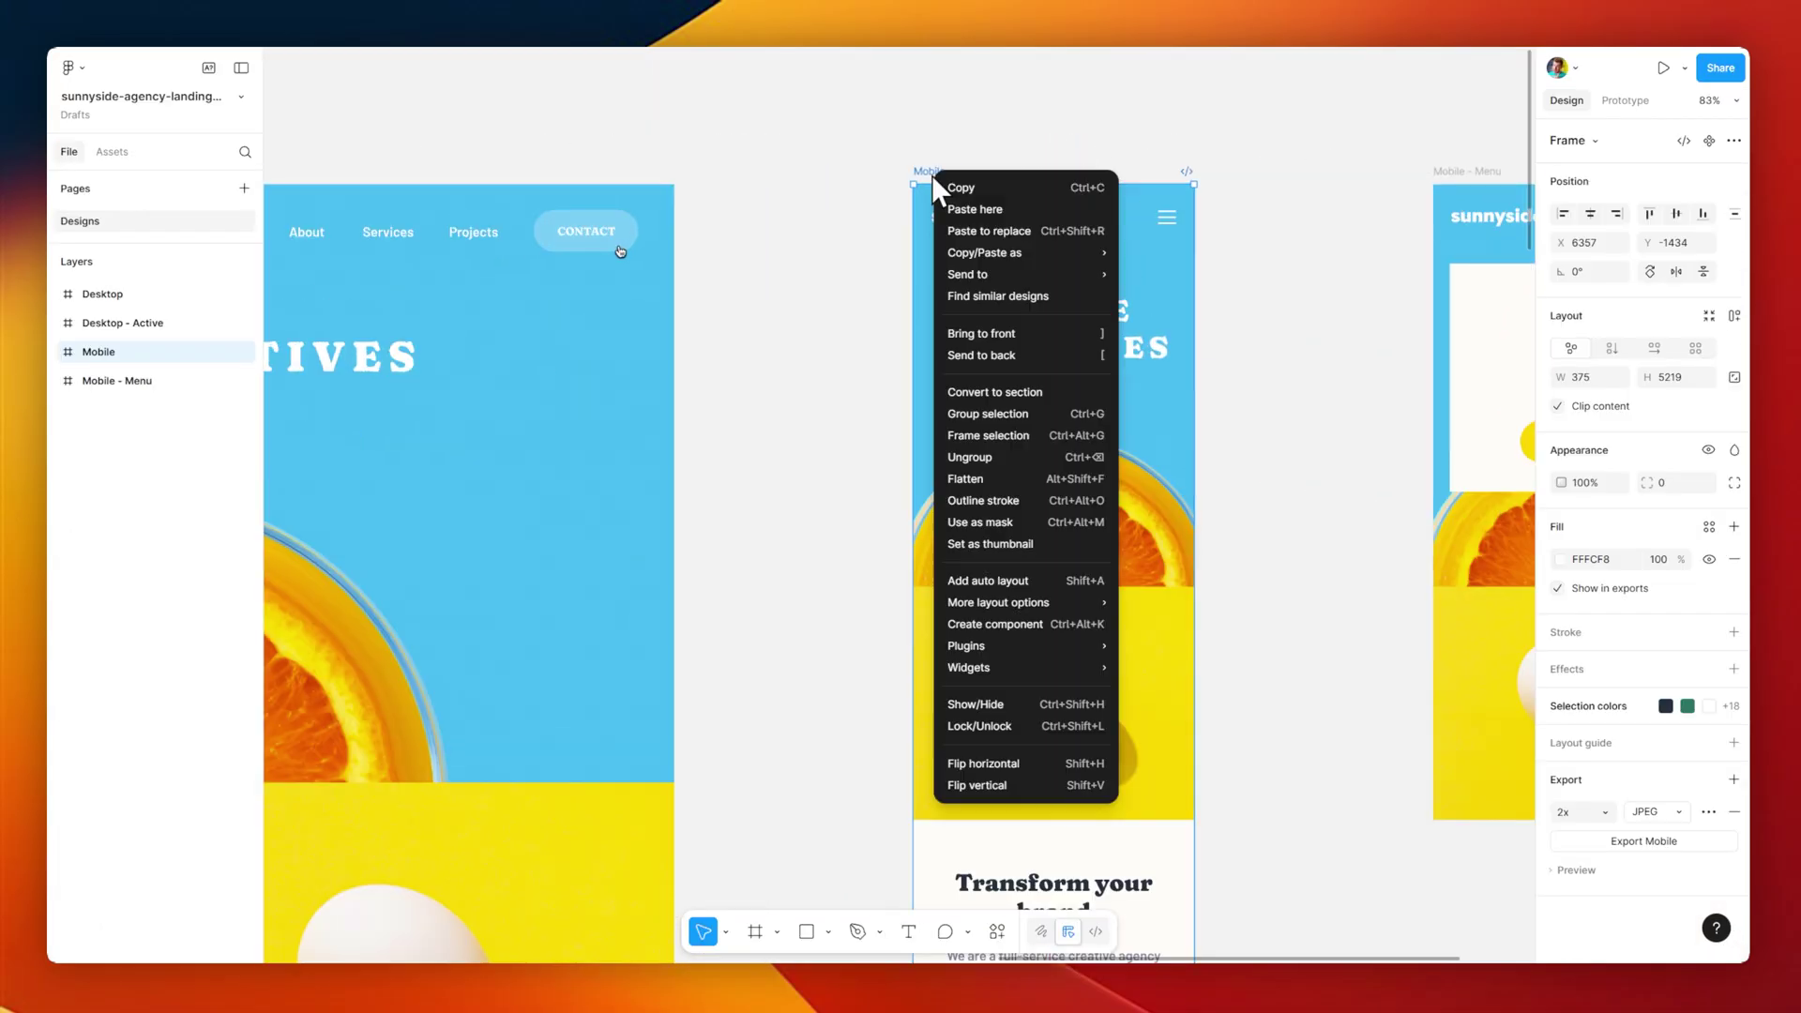
left_click(1027, 186)
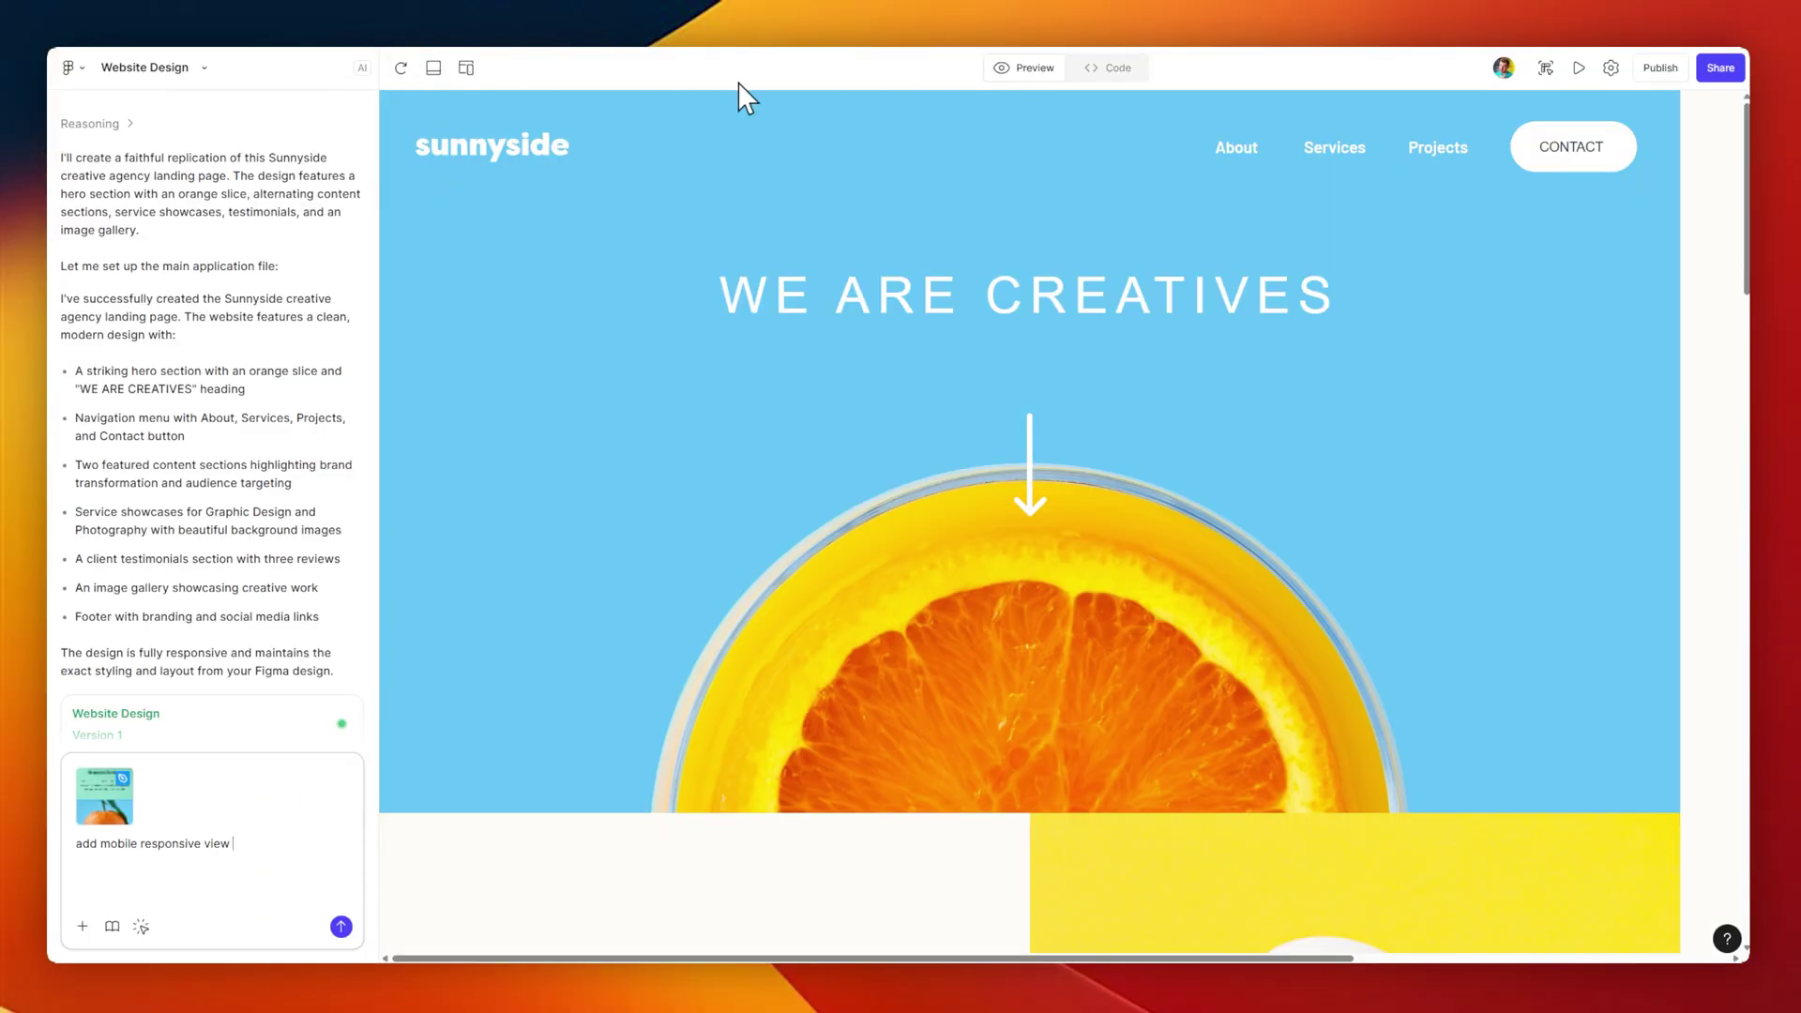
Send the mobile responsiveness request and preview the result at iPhone 16 size
left_click(466, 68)
left_click(467, 67)
left_click(341, 926)
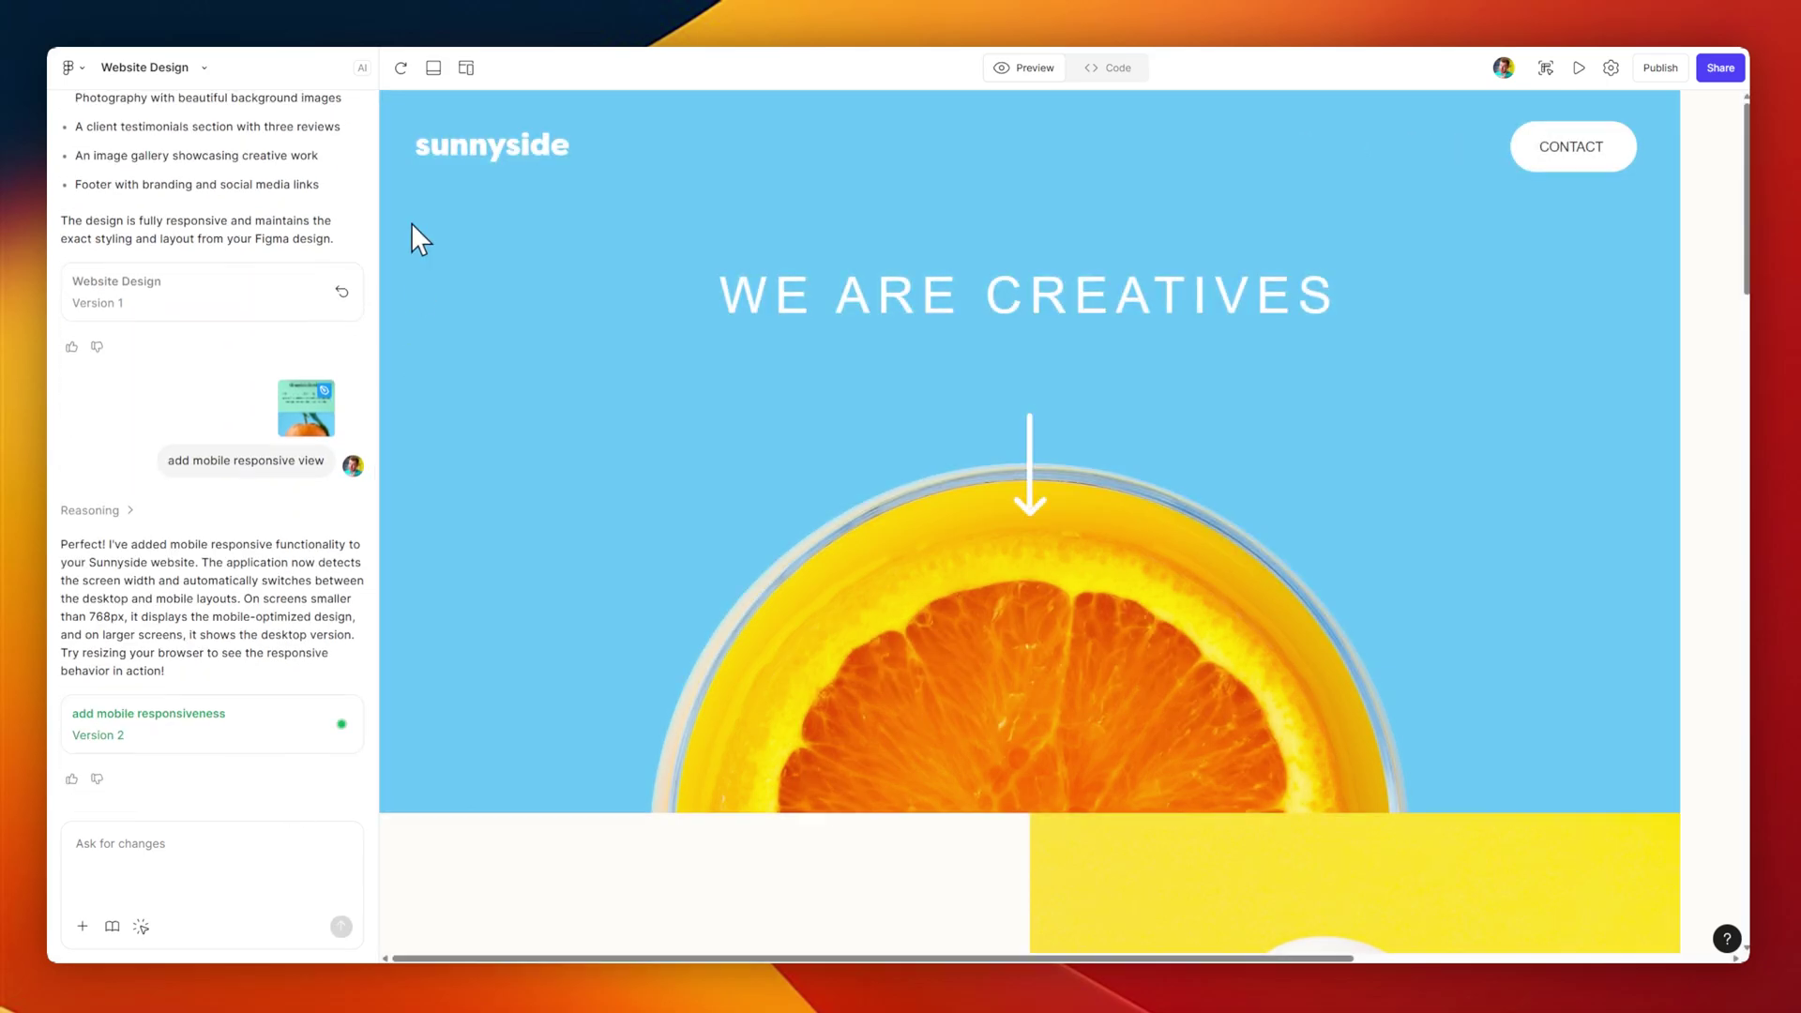
left_click(468, 68)
left_click_drag(1224, 255, 1251, 194)
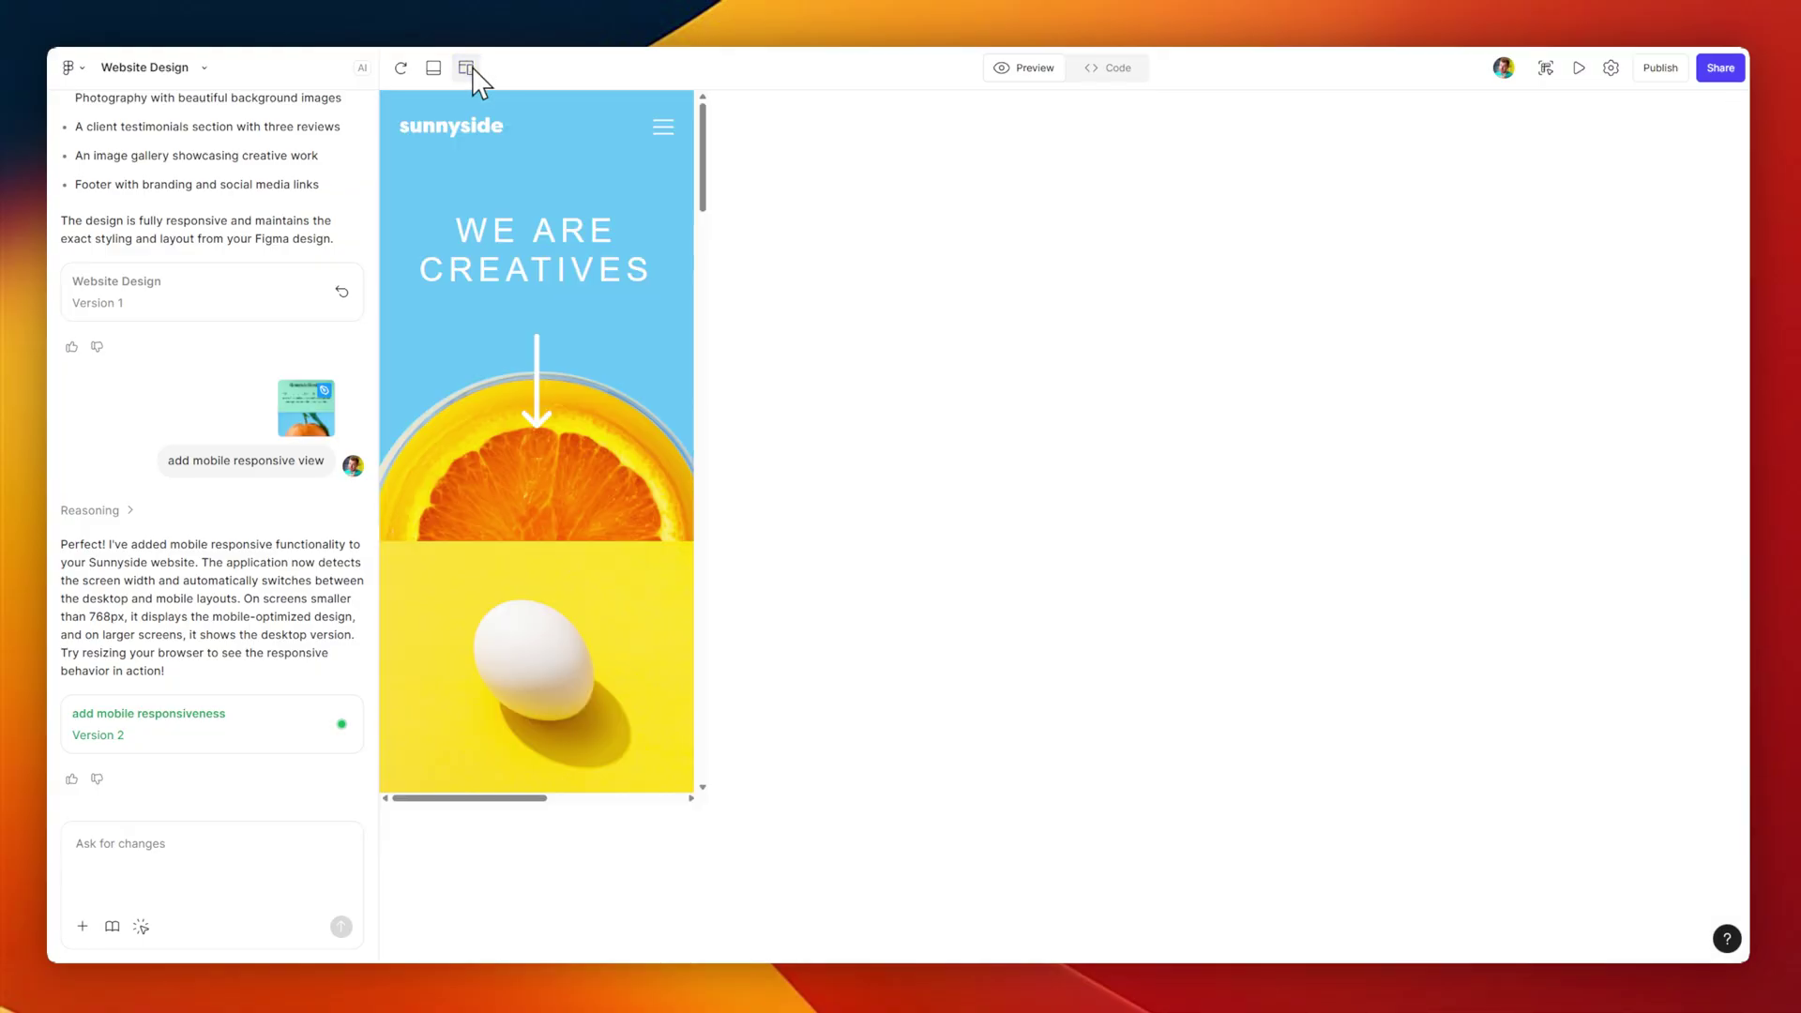
Style the WE ARE CREATIVES heading in Abhaya Libre, bold, underlined, size 96
left_click(468, 68)
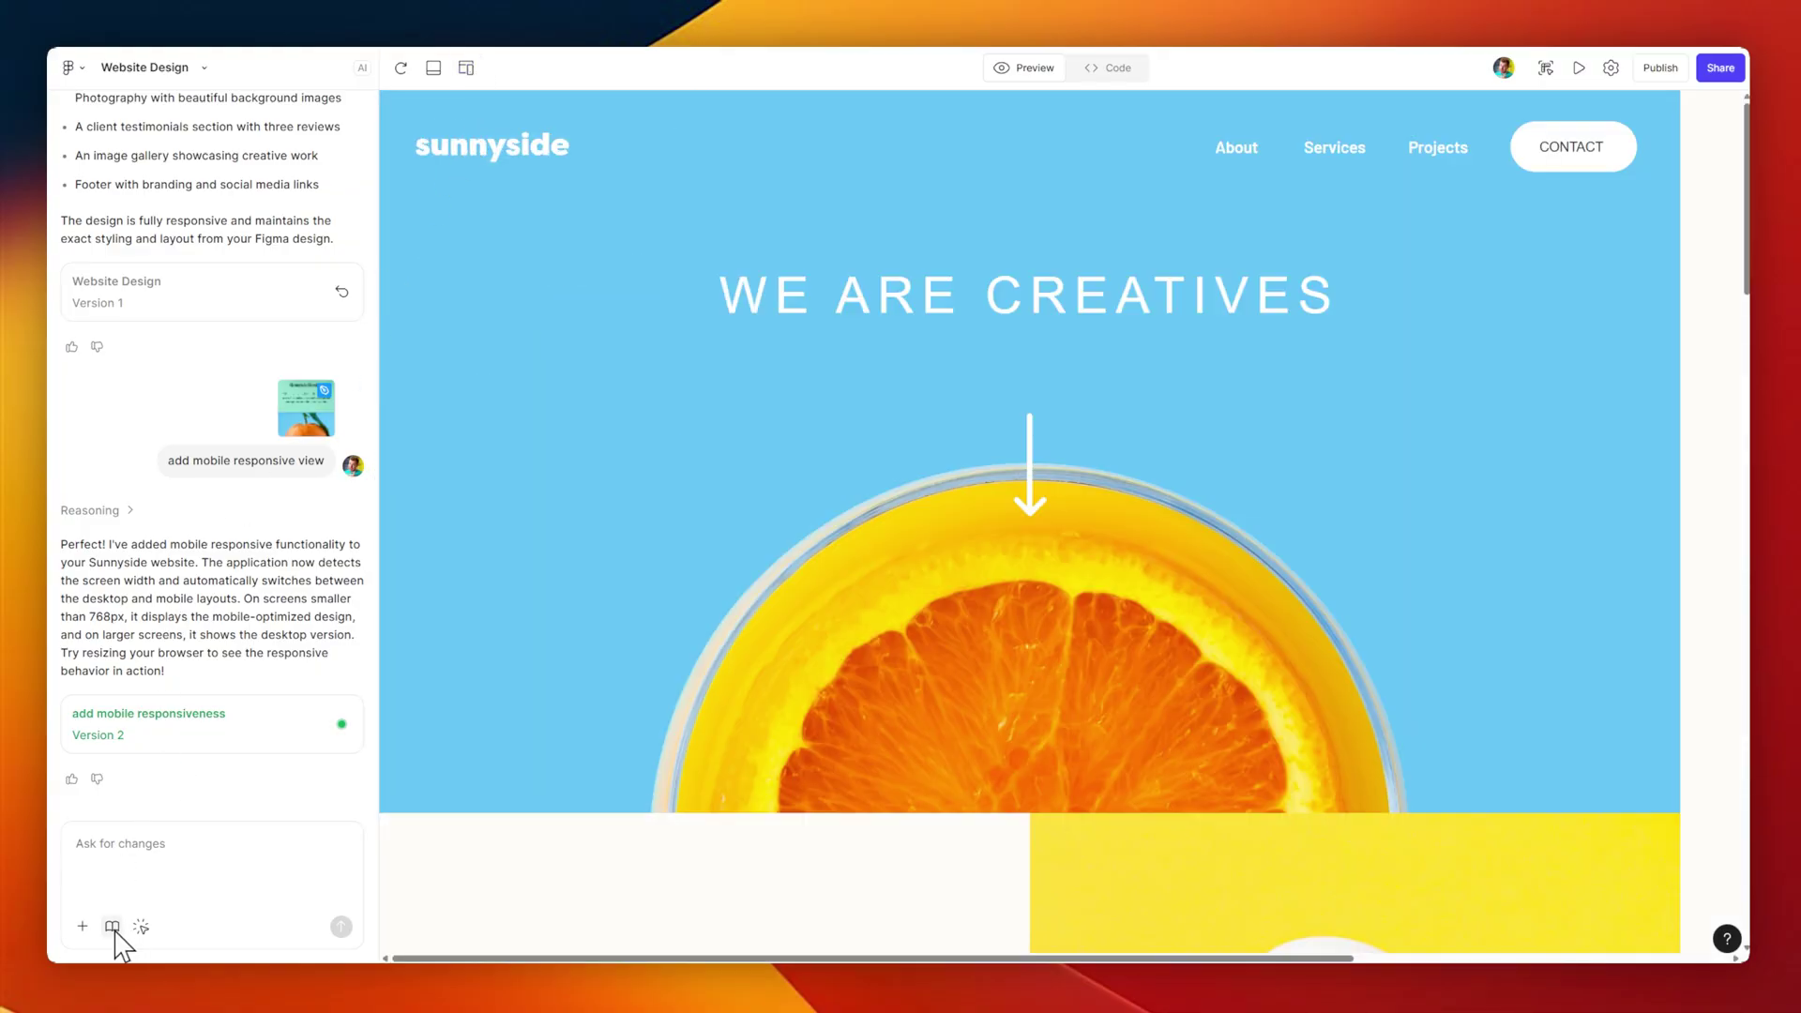
left_click(141, 927)
left_click(857, 307)
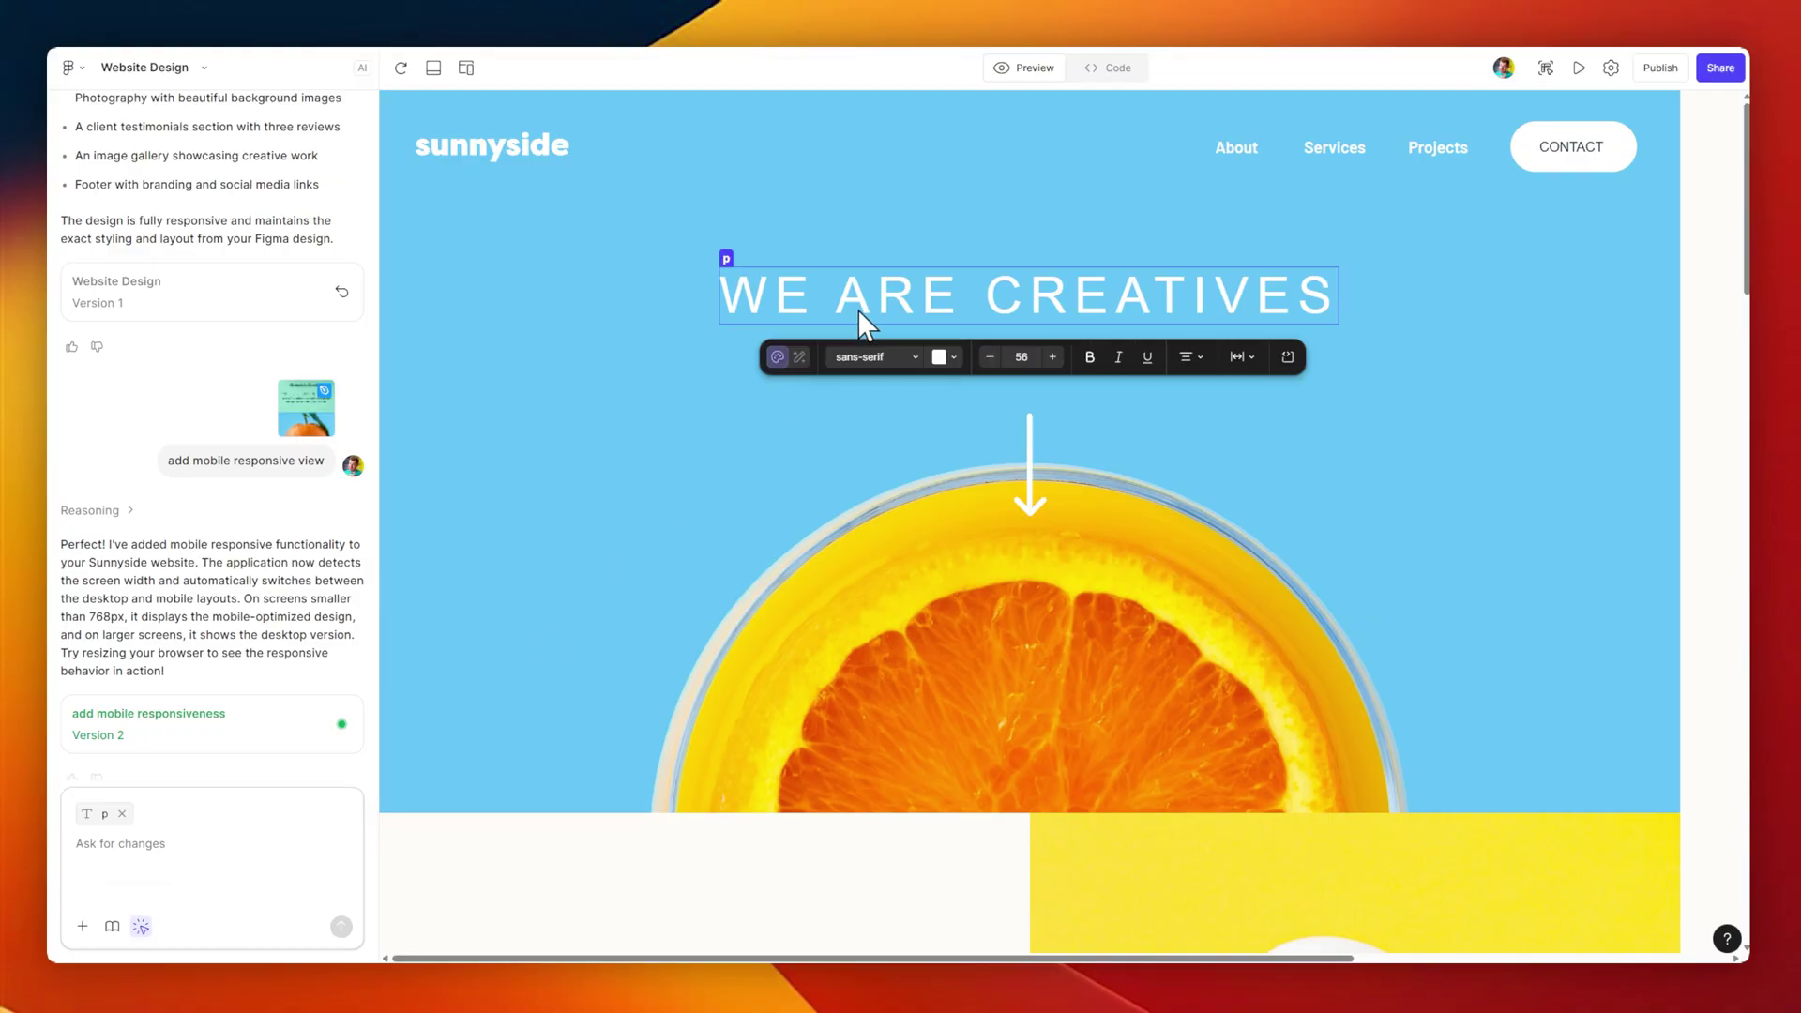
left_click(909, 358)
left_click(847, 513)
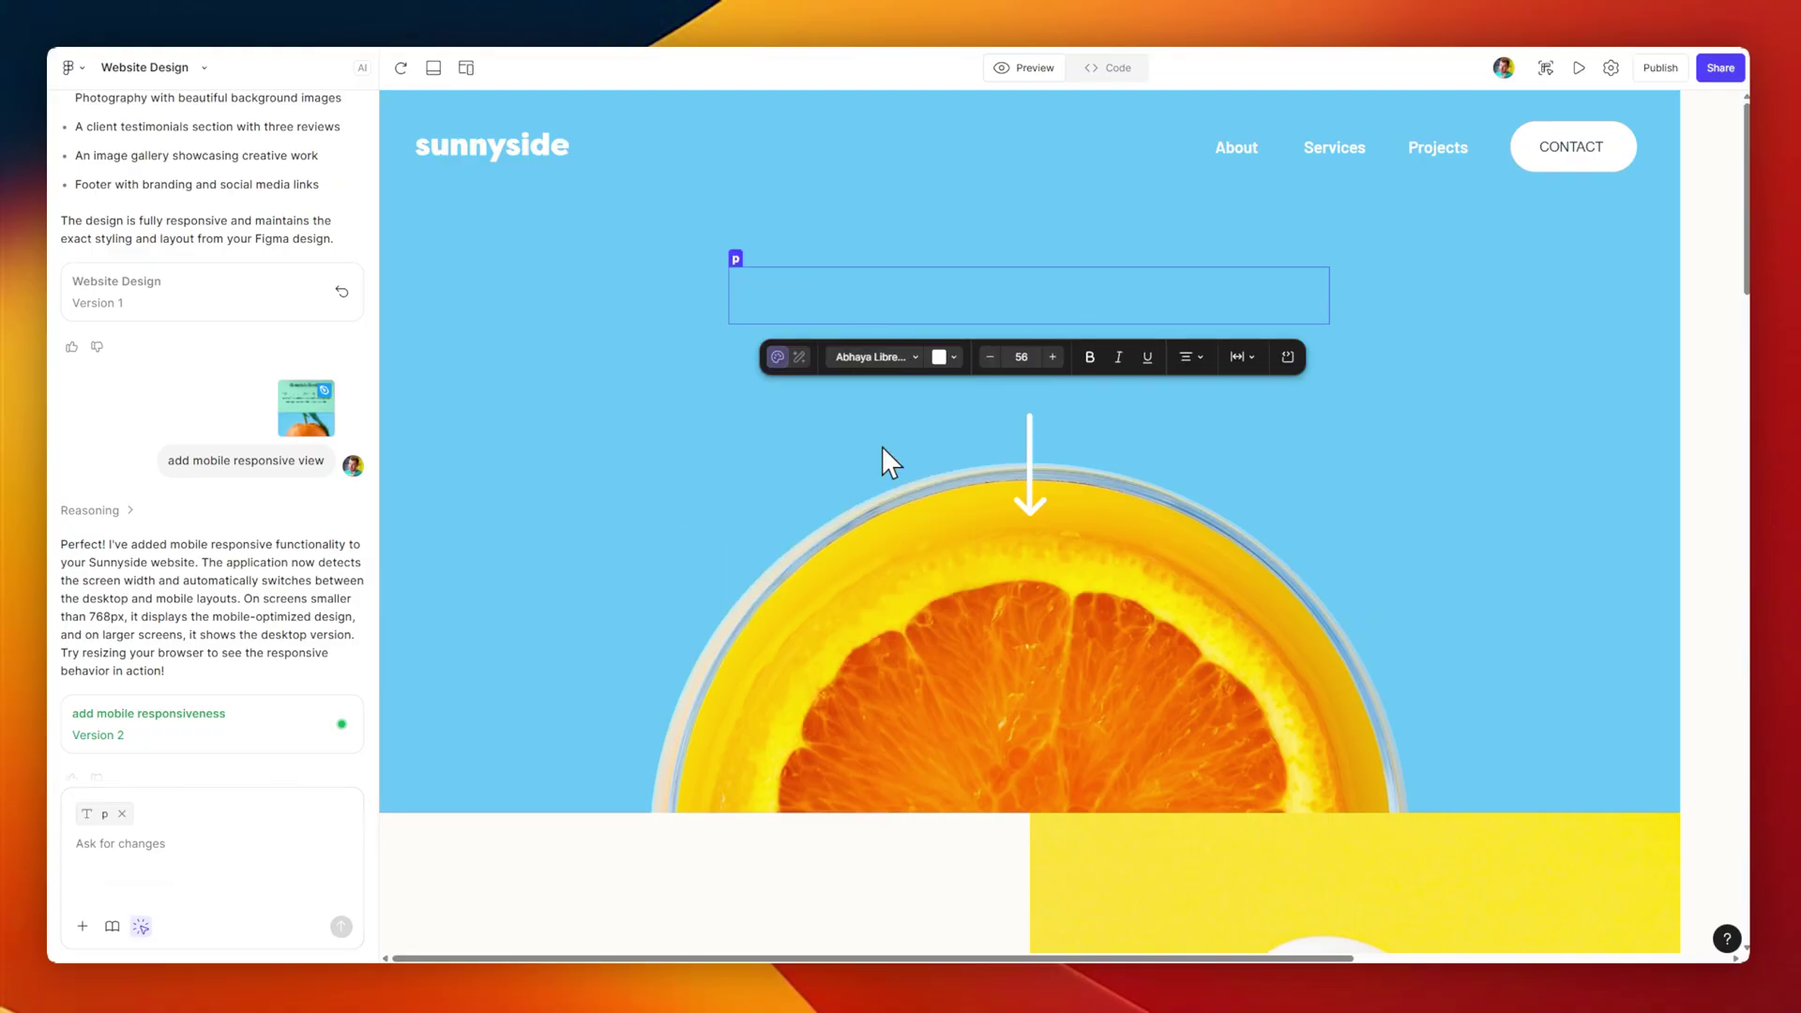
left_click(910, 358)
left_click(1091, 359)
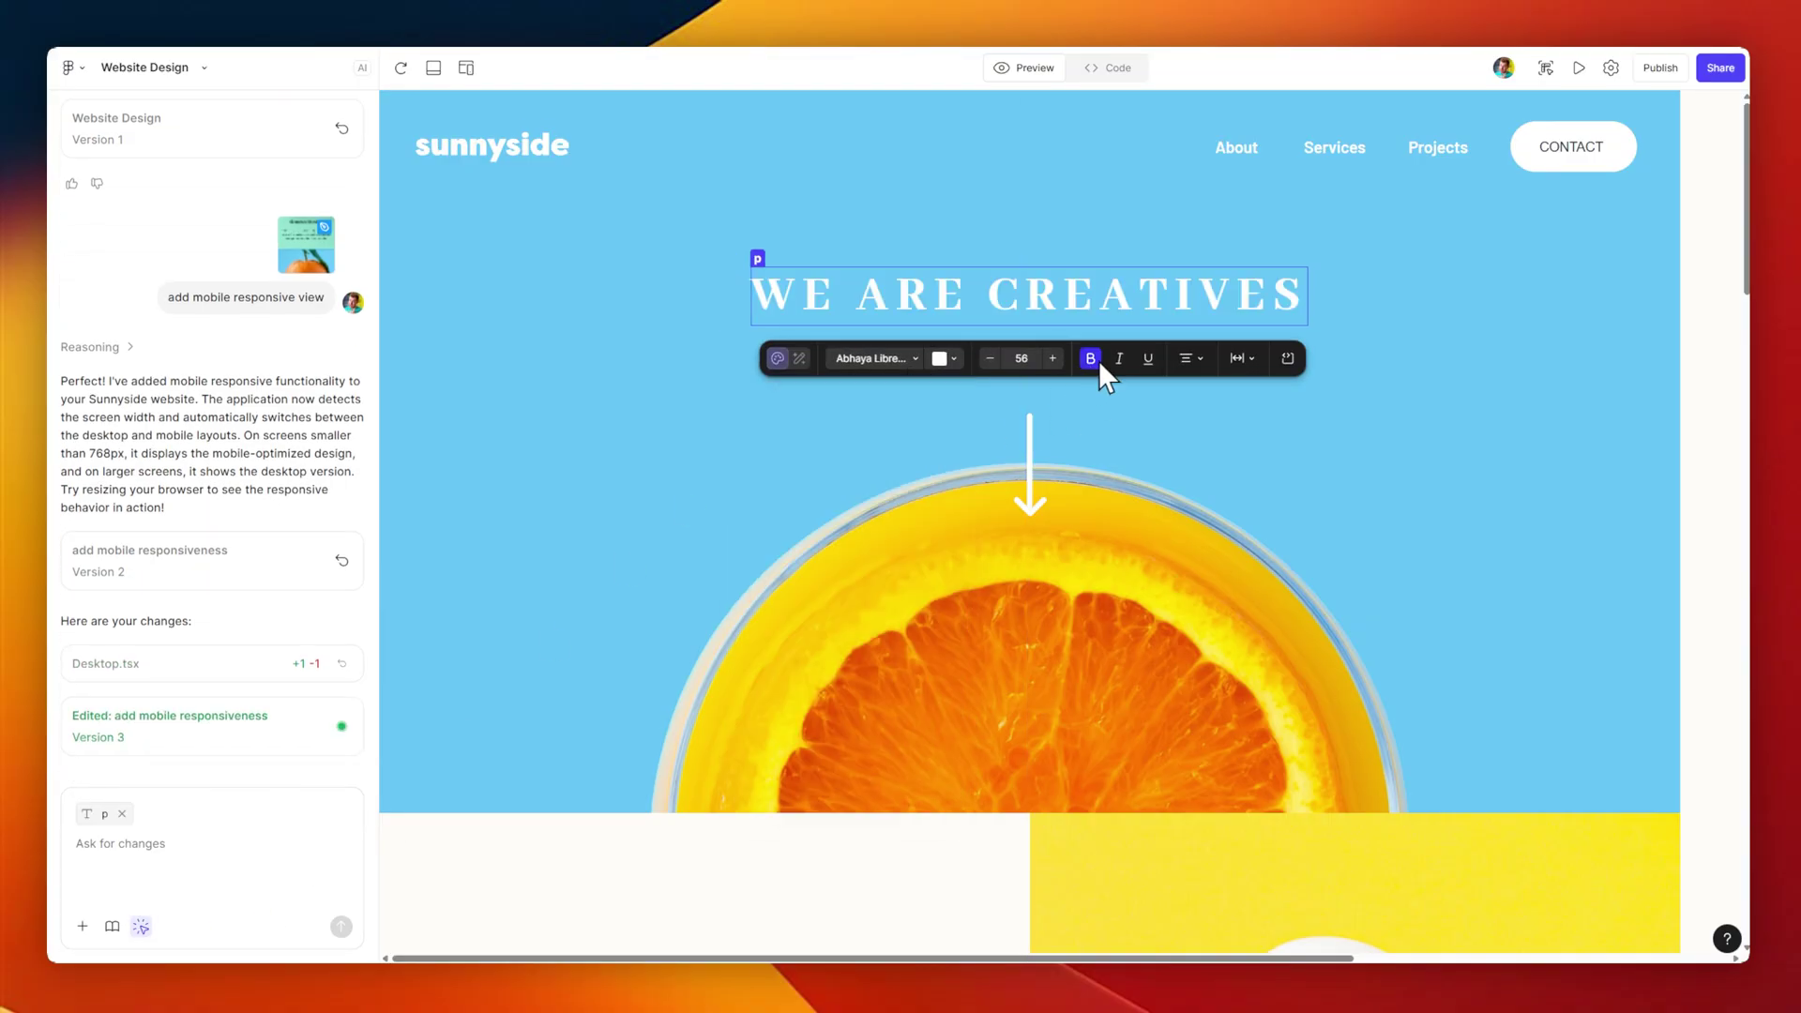
left_click(1148, 358)
left_click(1053, 358)
left_click(1051, 401)
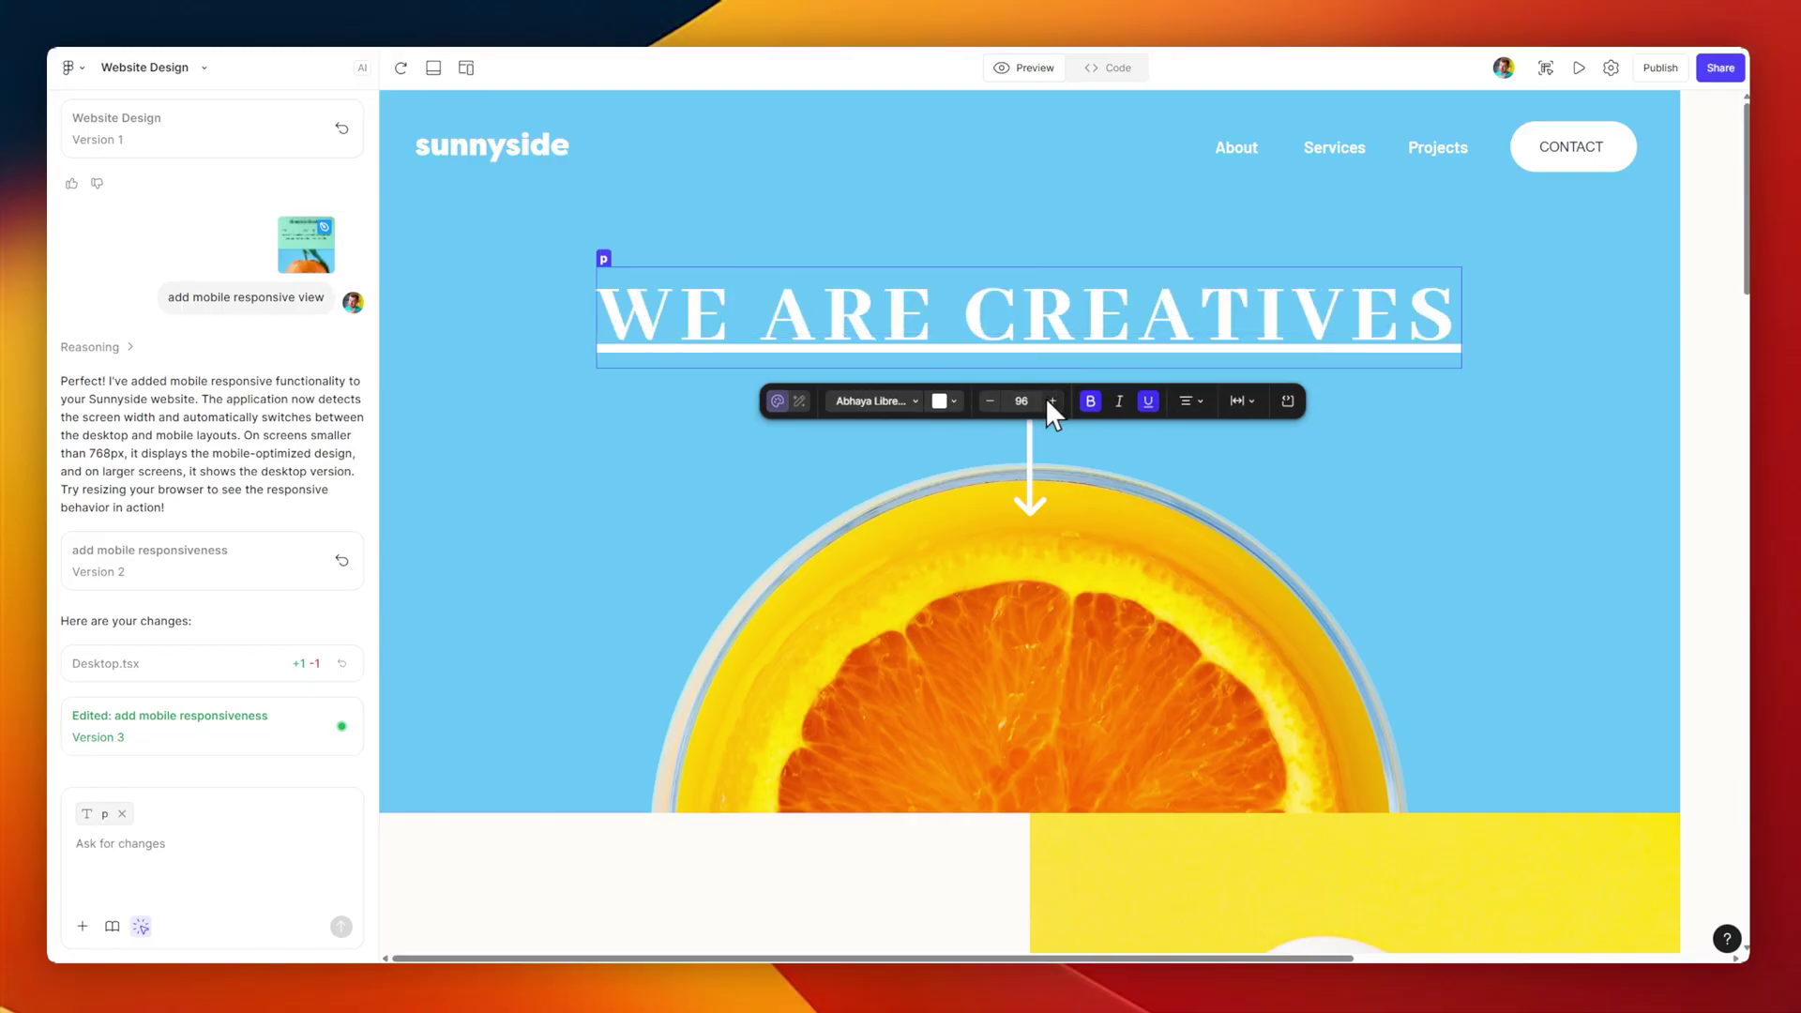
Ask the AI for a better website title, yielding 'Transform Your Brand'
left_click(803, 401)
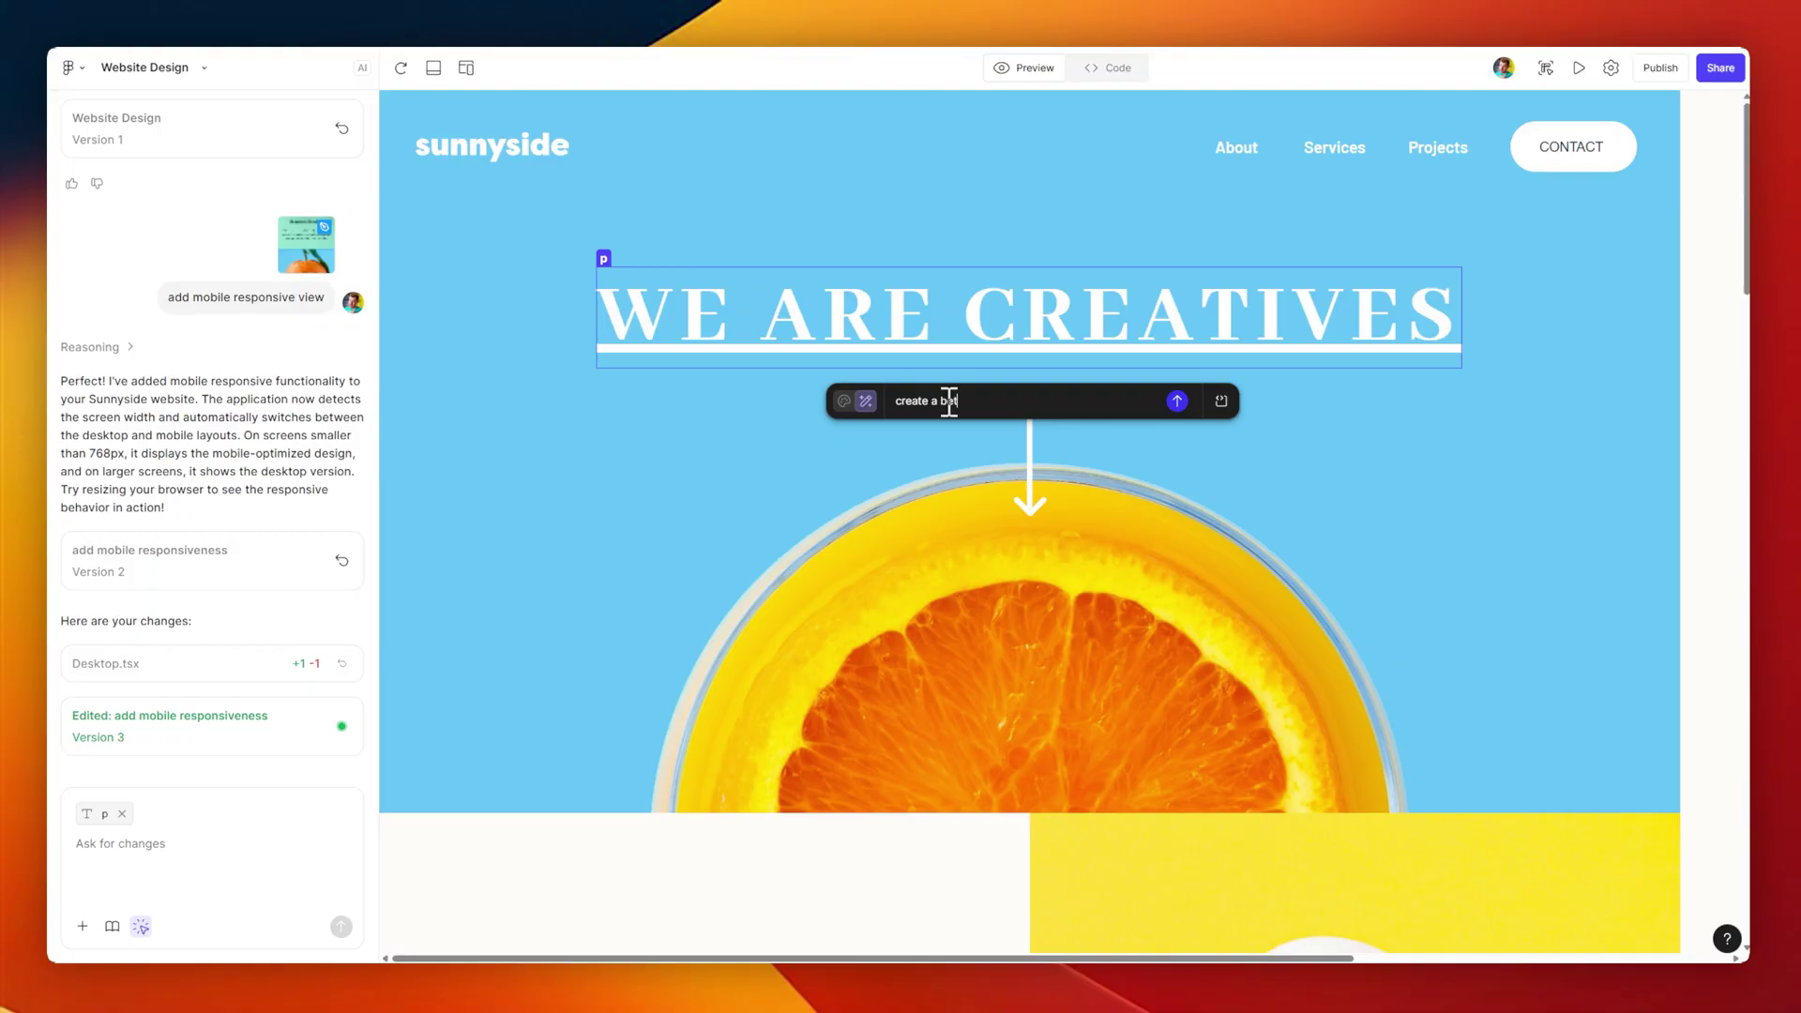
type("ite")
left_click(1177, 400)
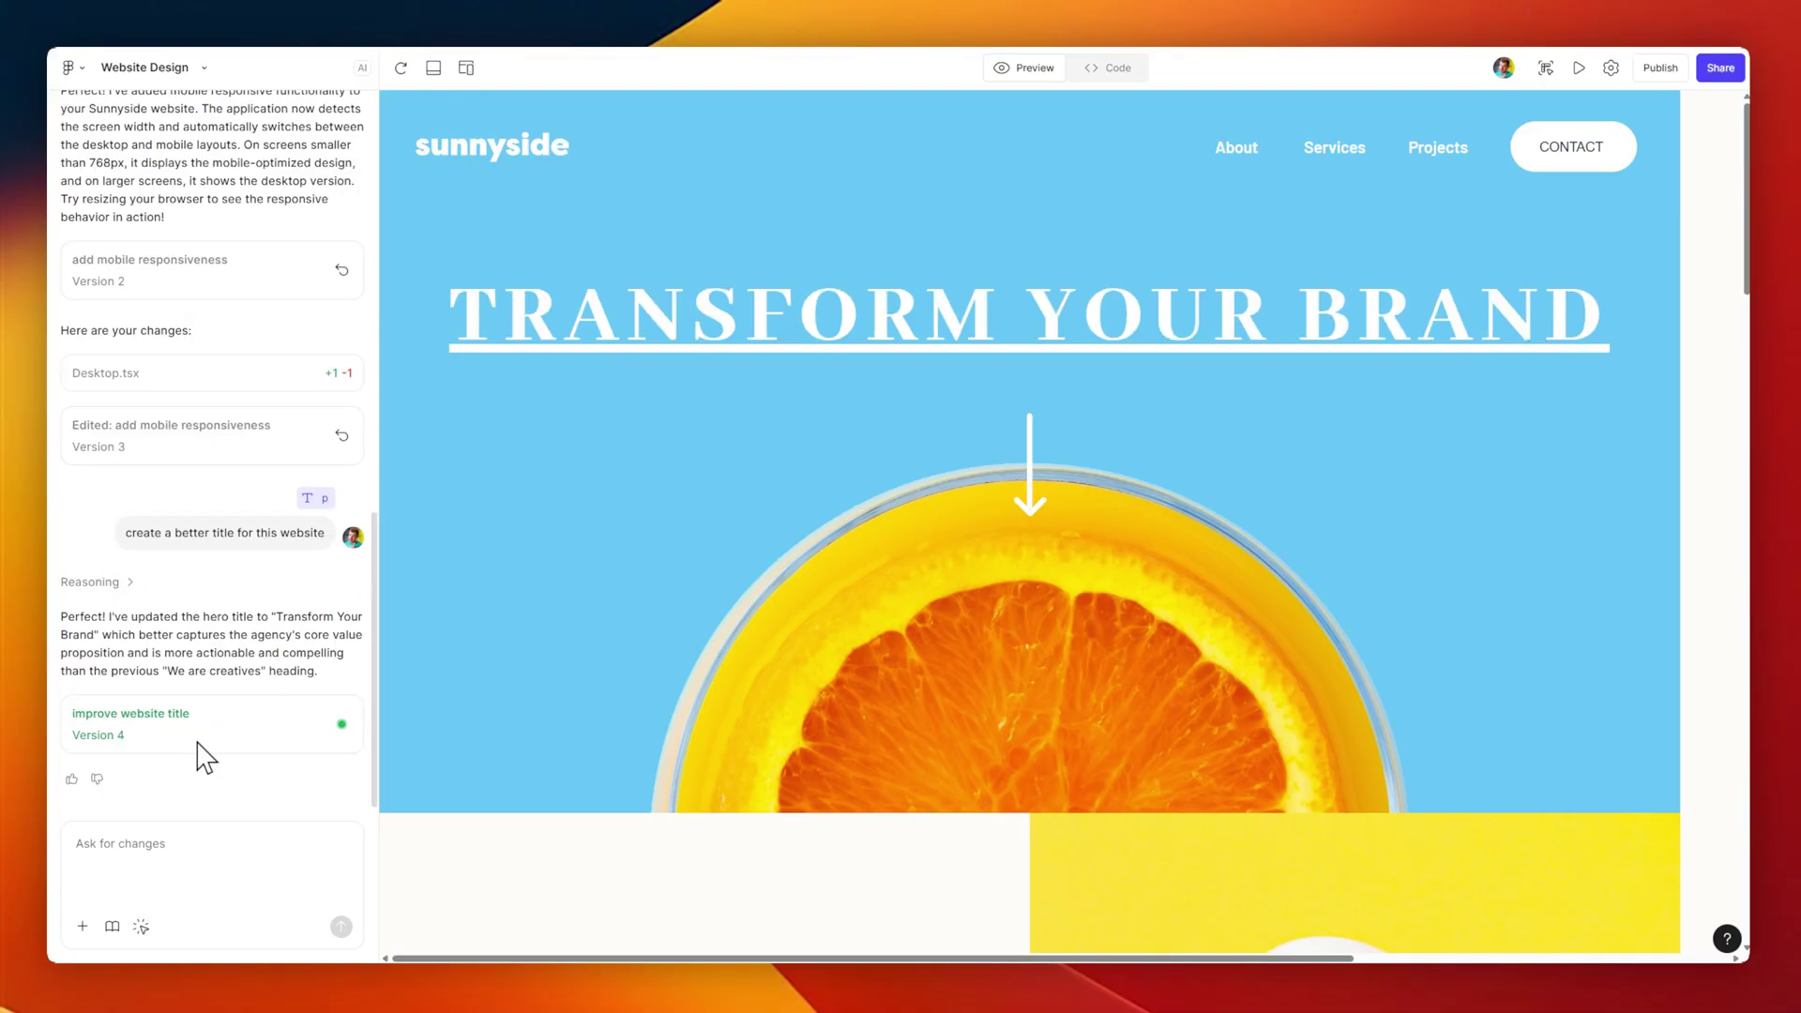
Restore Version 3, then on line 62 of Desktop.tsx prefix the heading with a first name
left_click(341, 435)
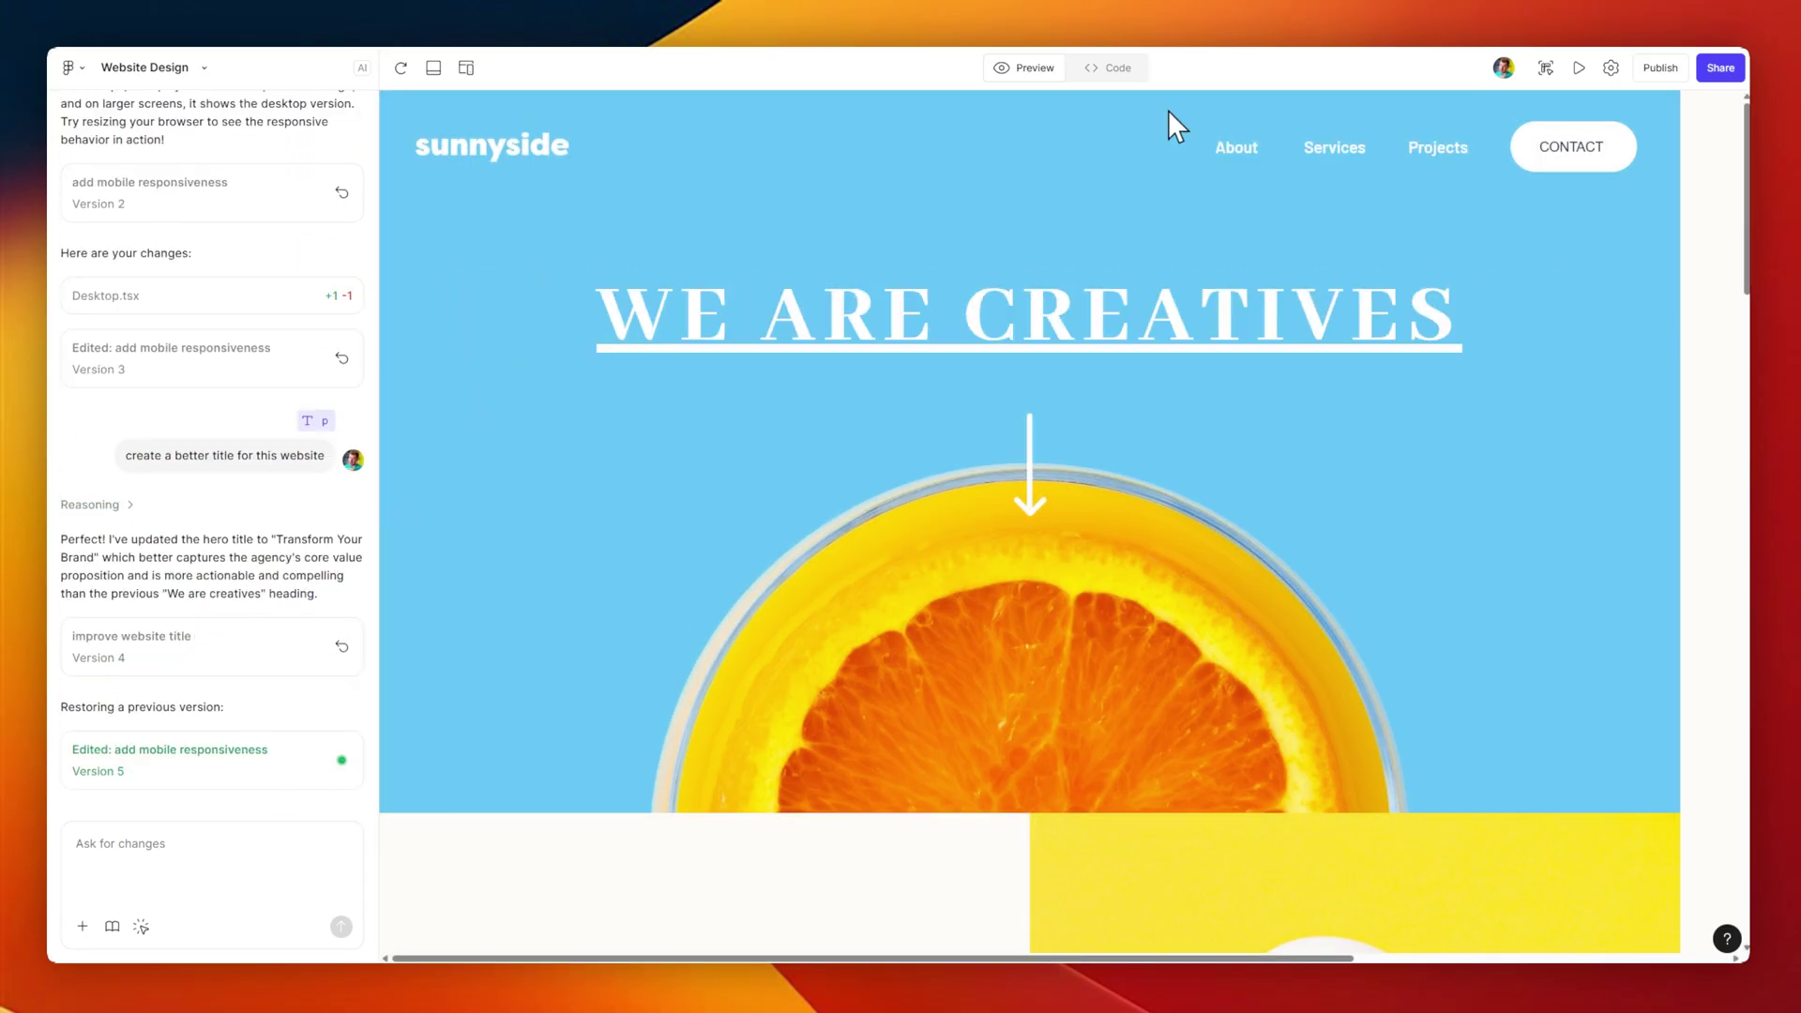
left_click(1115, 70)
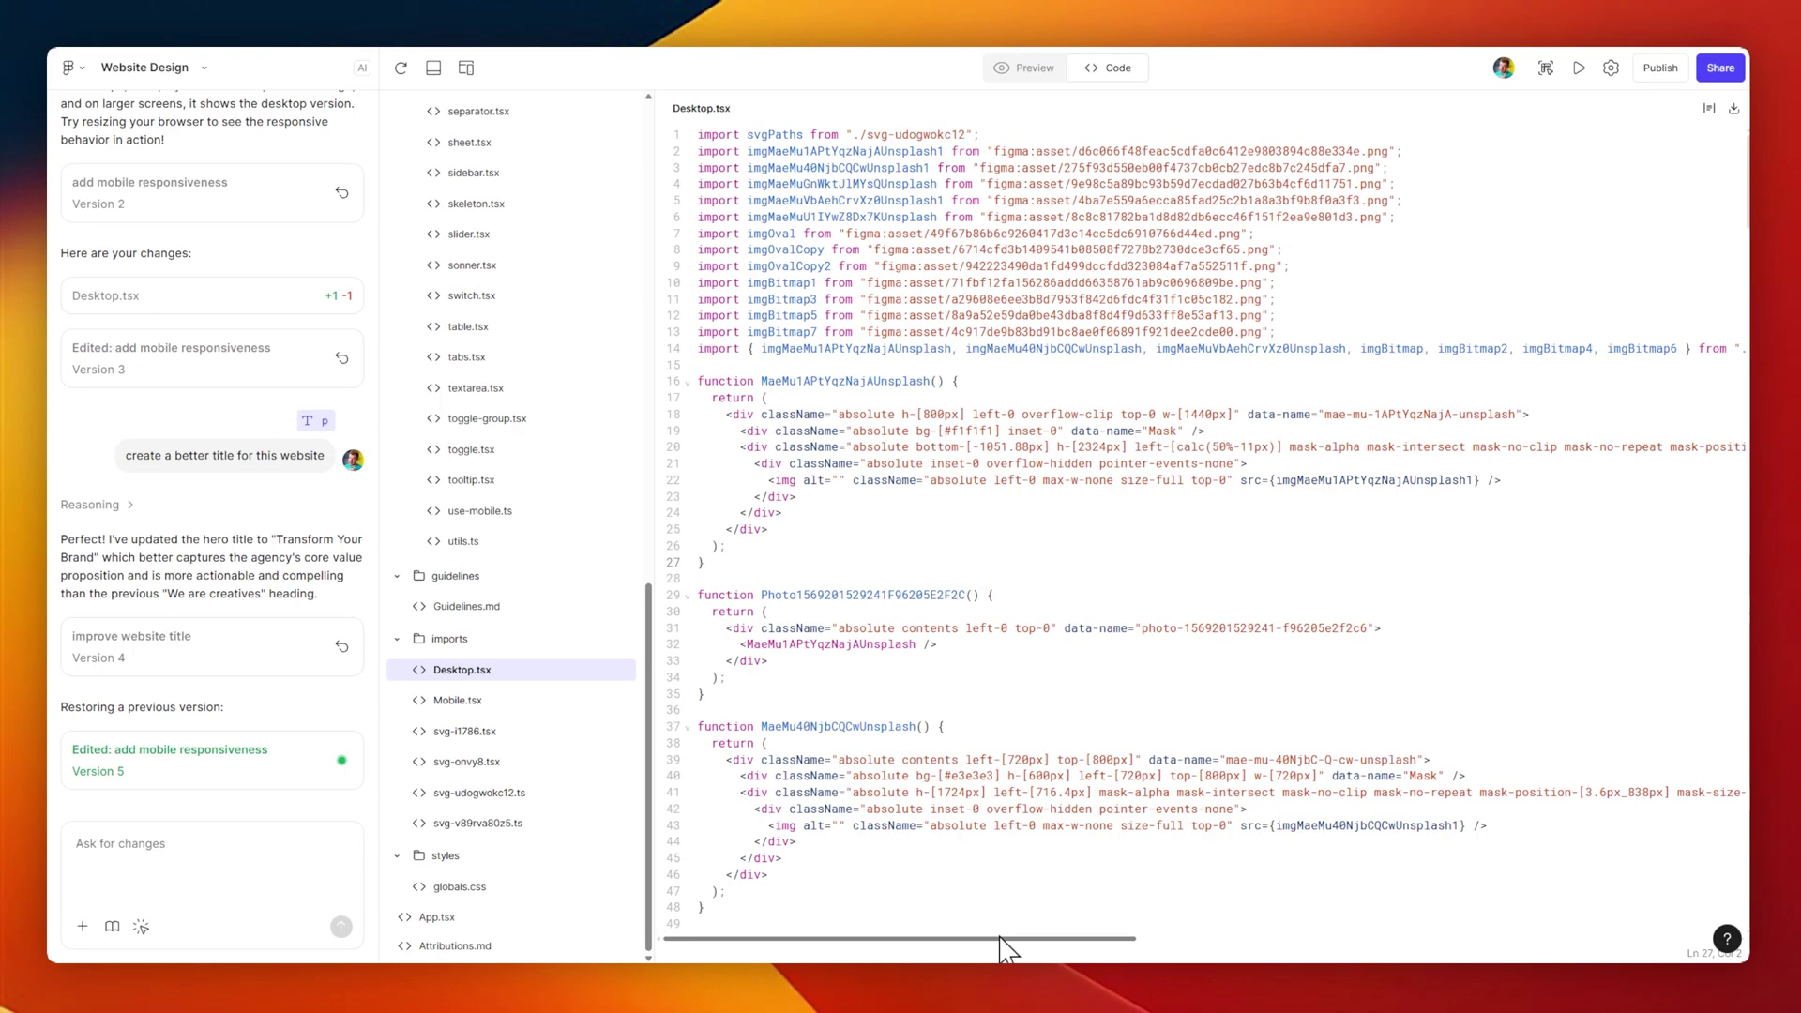
scroll(1217, 764, "down", 6)
left_click_drag(1045, 941, 1430, 945)
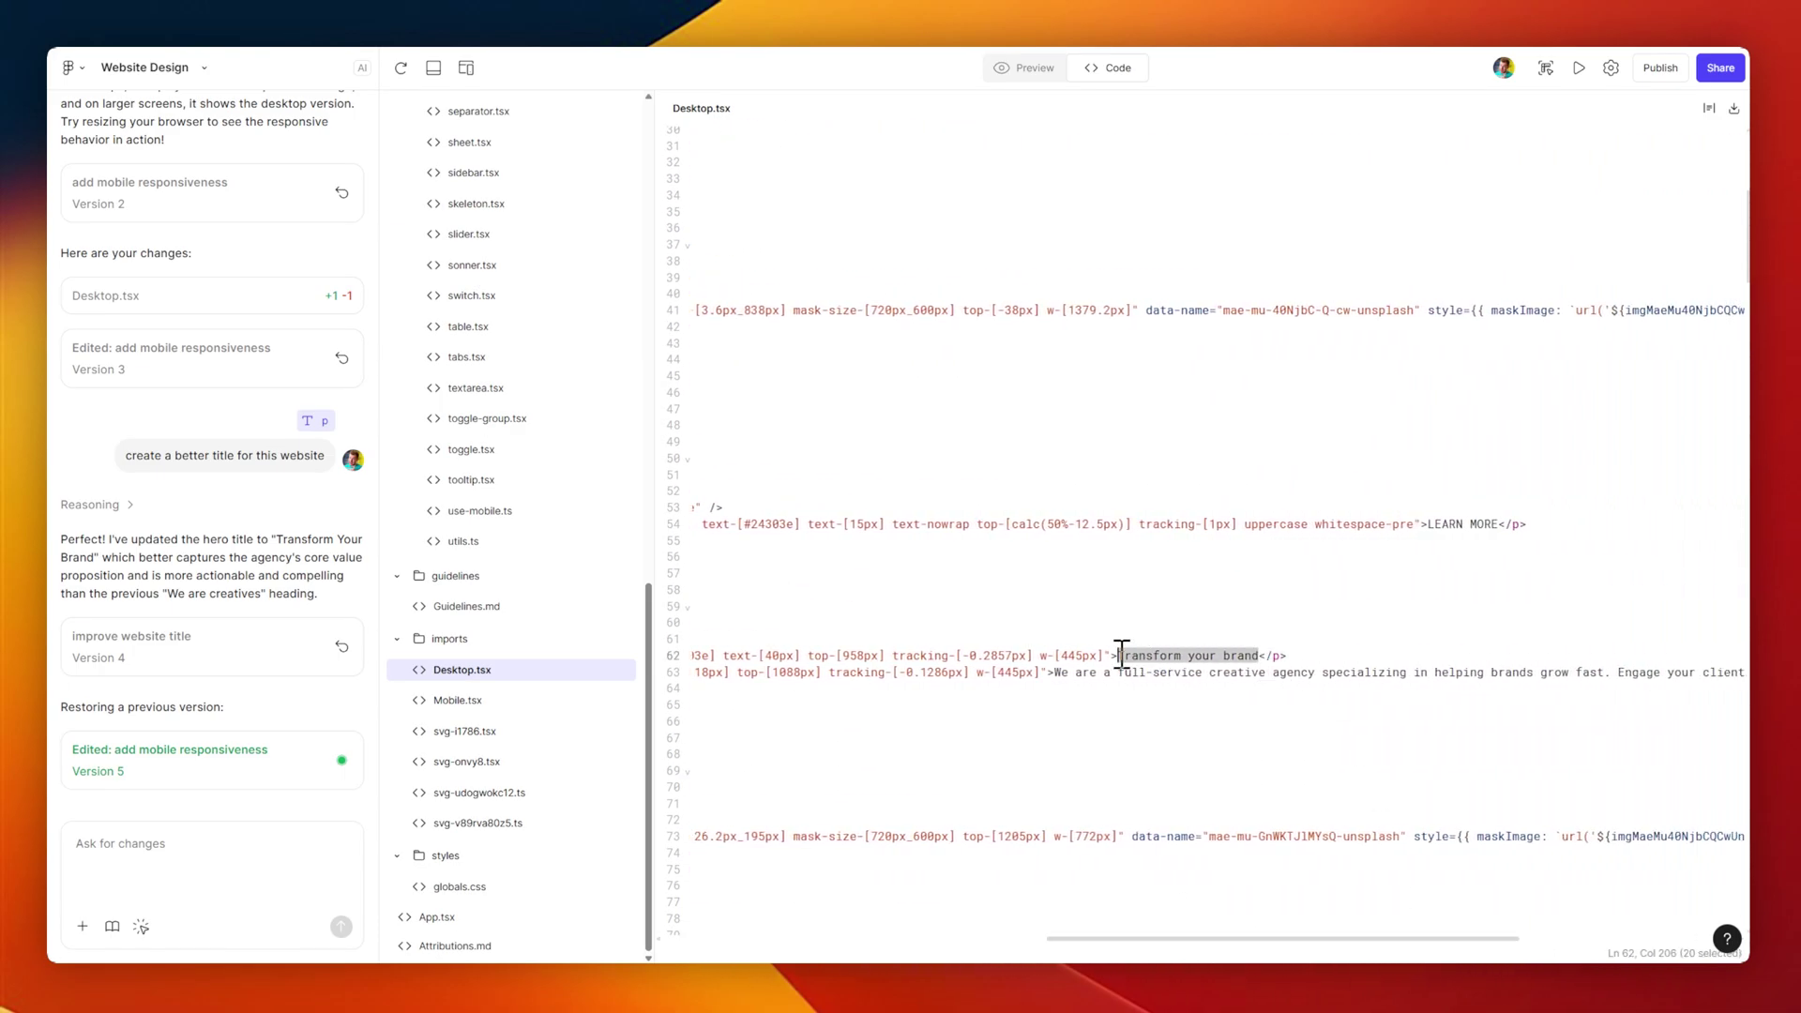
type("Adrian Transform")
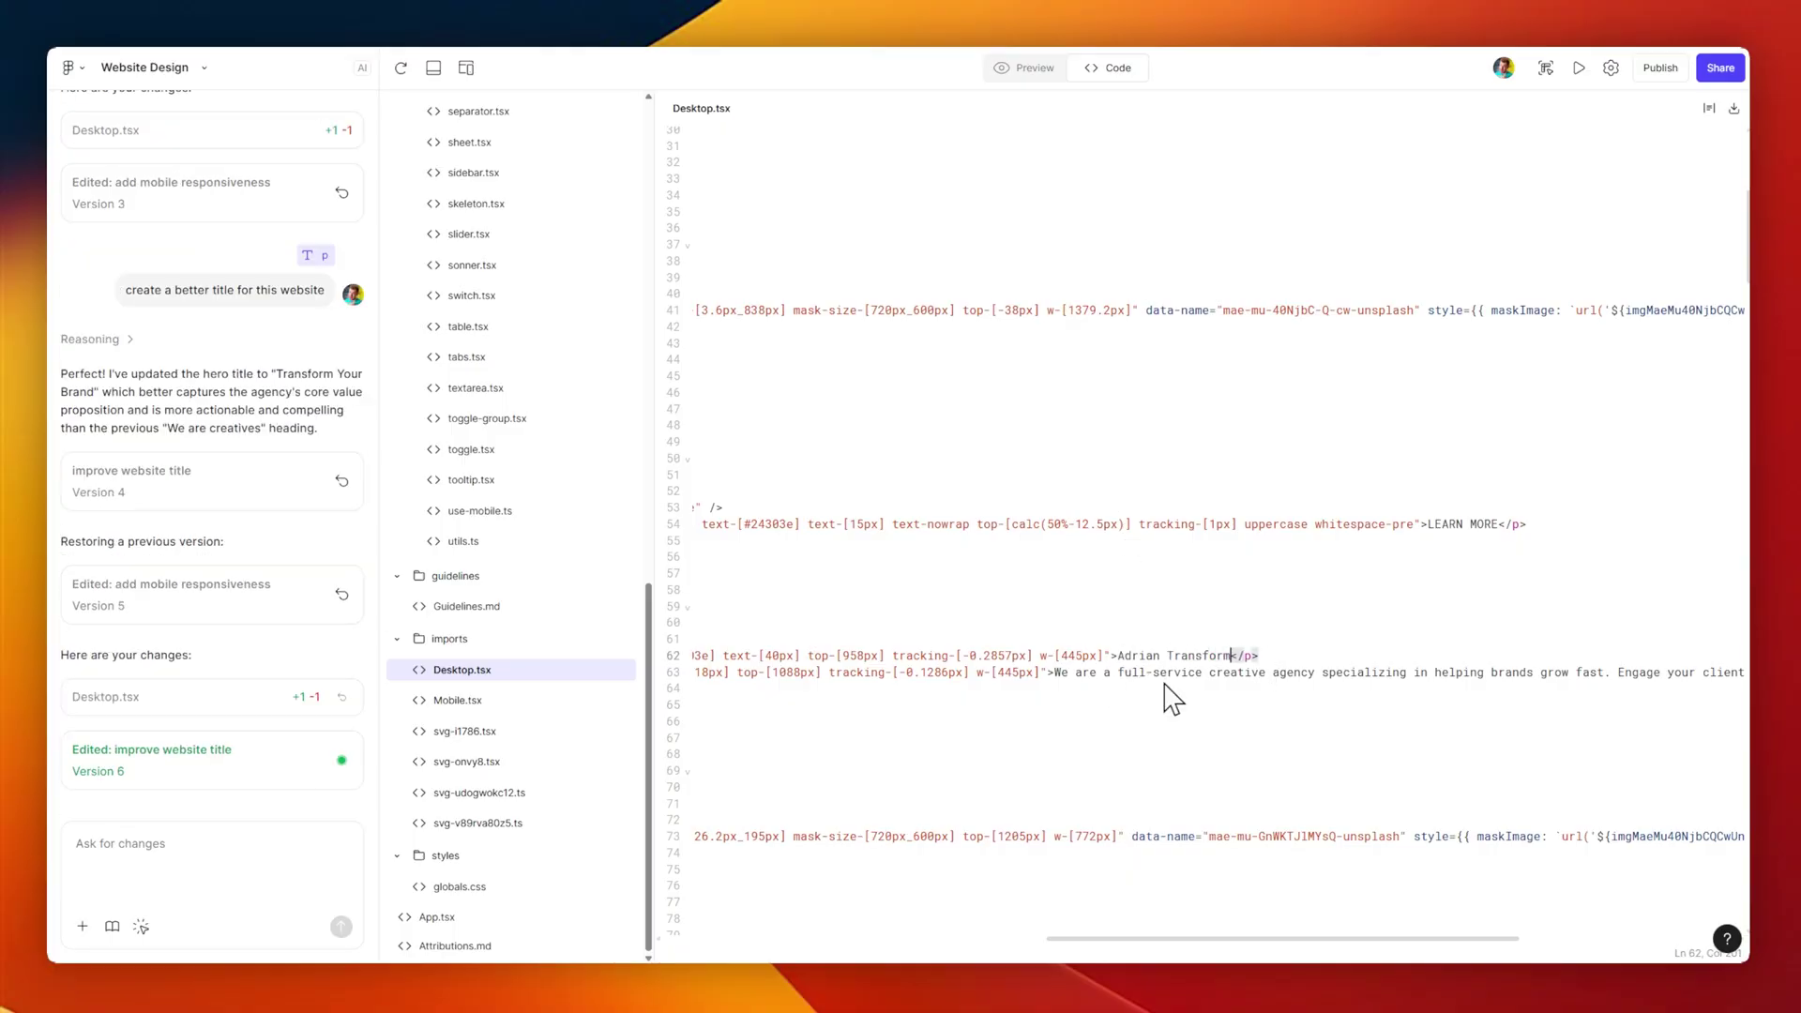
Check the renamed 'Transforms Your Brand' heading in the live preview
left_click(1034, 67)
scroll(1051, 356, "down", 5)
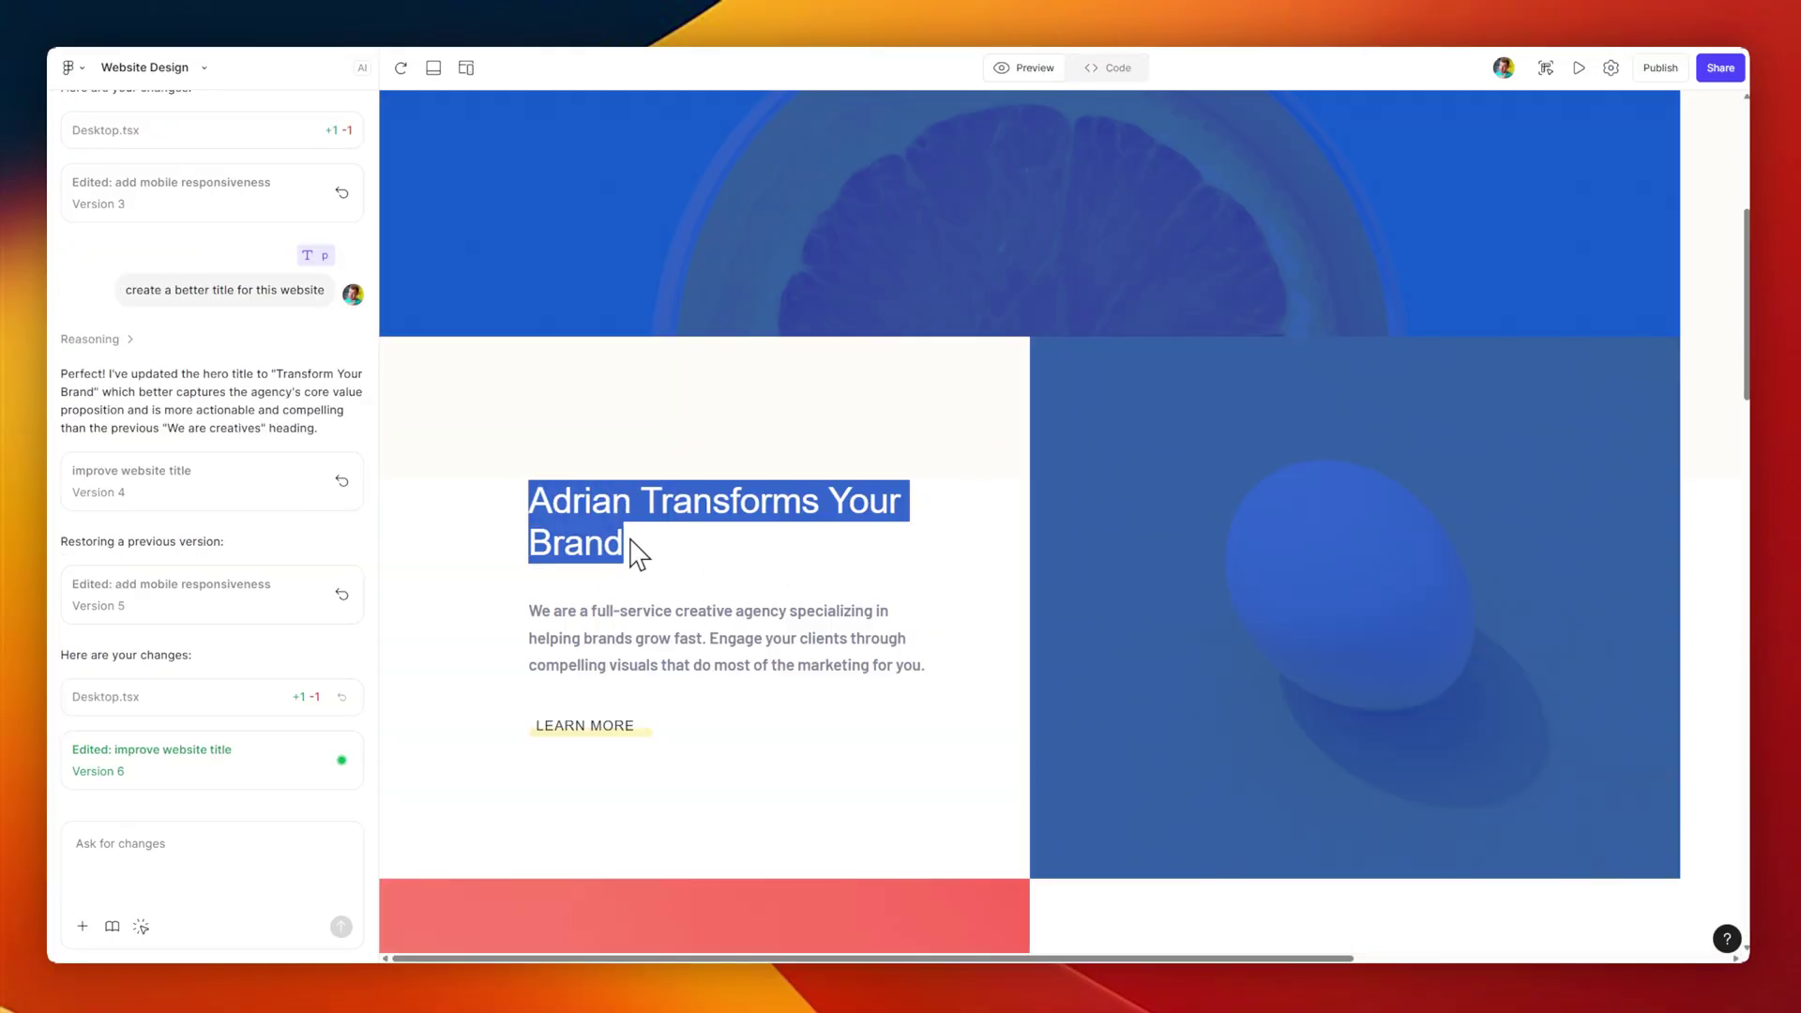
left_click(539, 490)
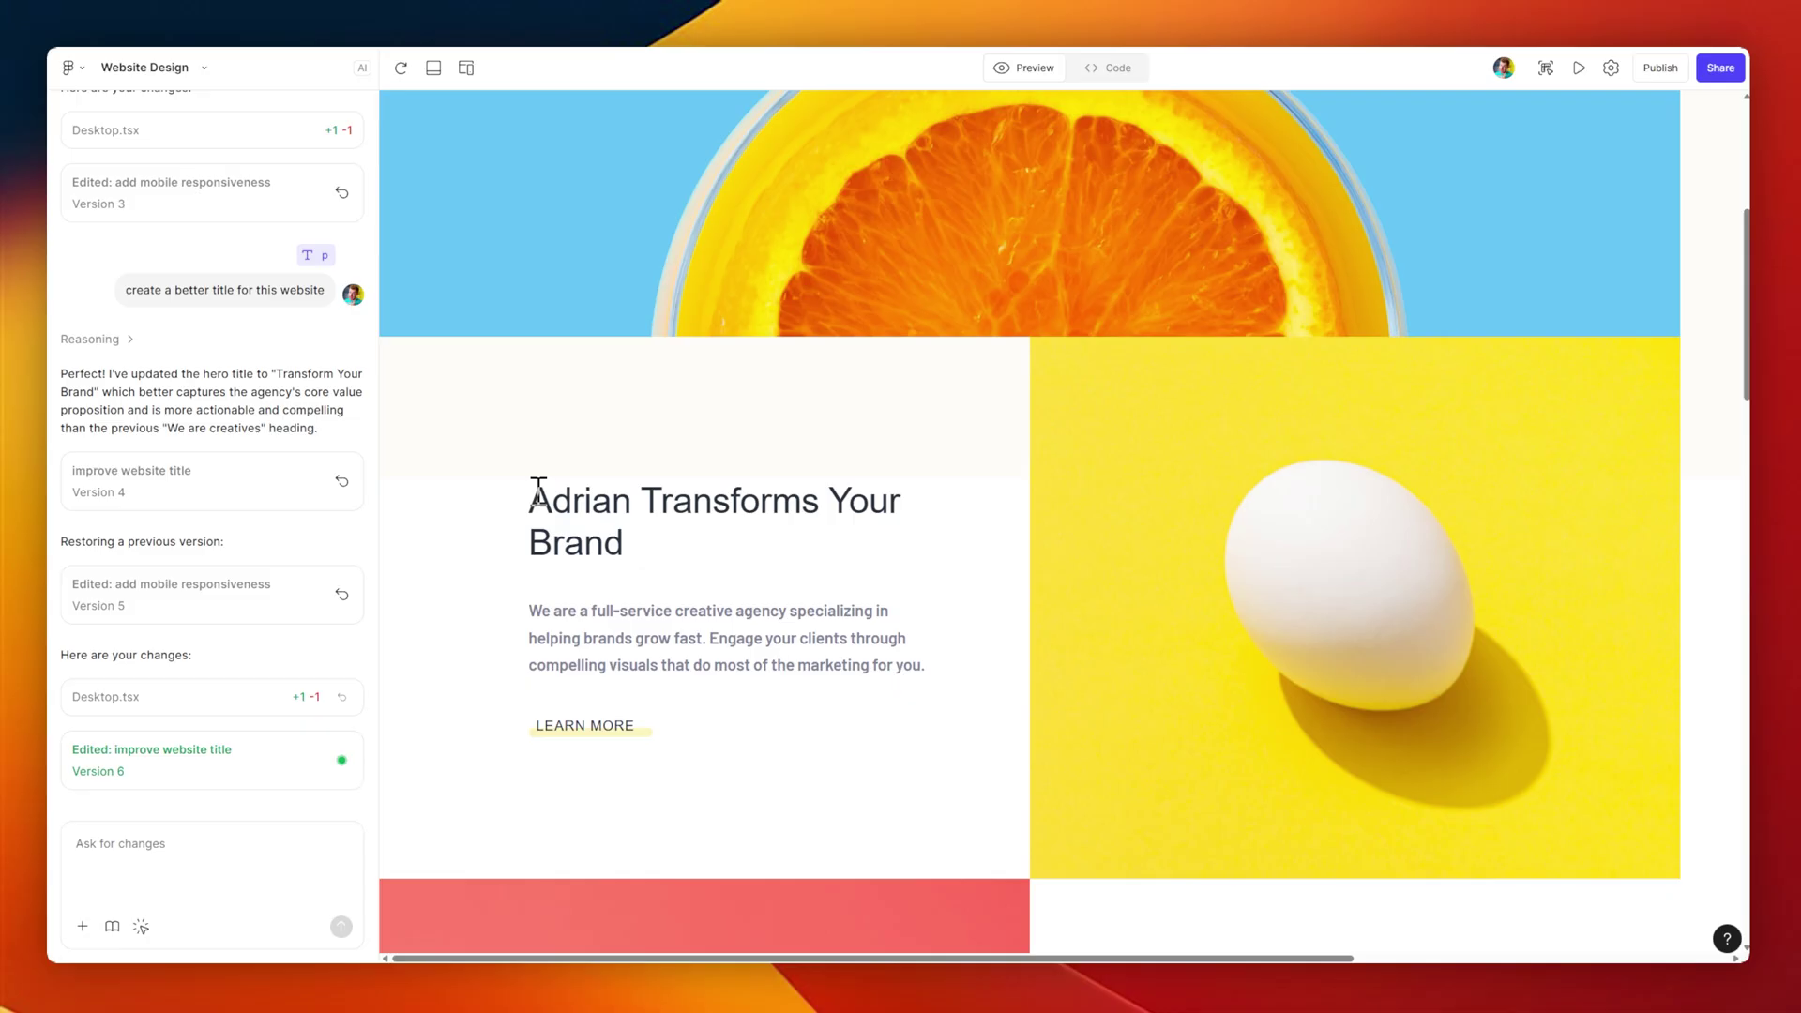
Publish the site titled with a first name plus 'Figma Make Site' and open its live URL
left_click(1660, 69)
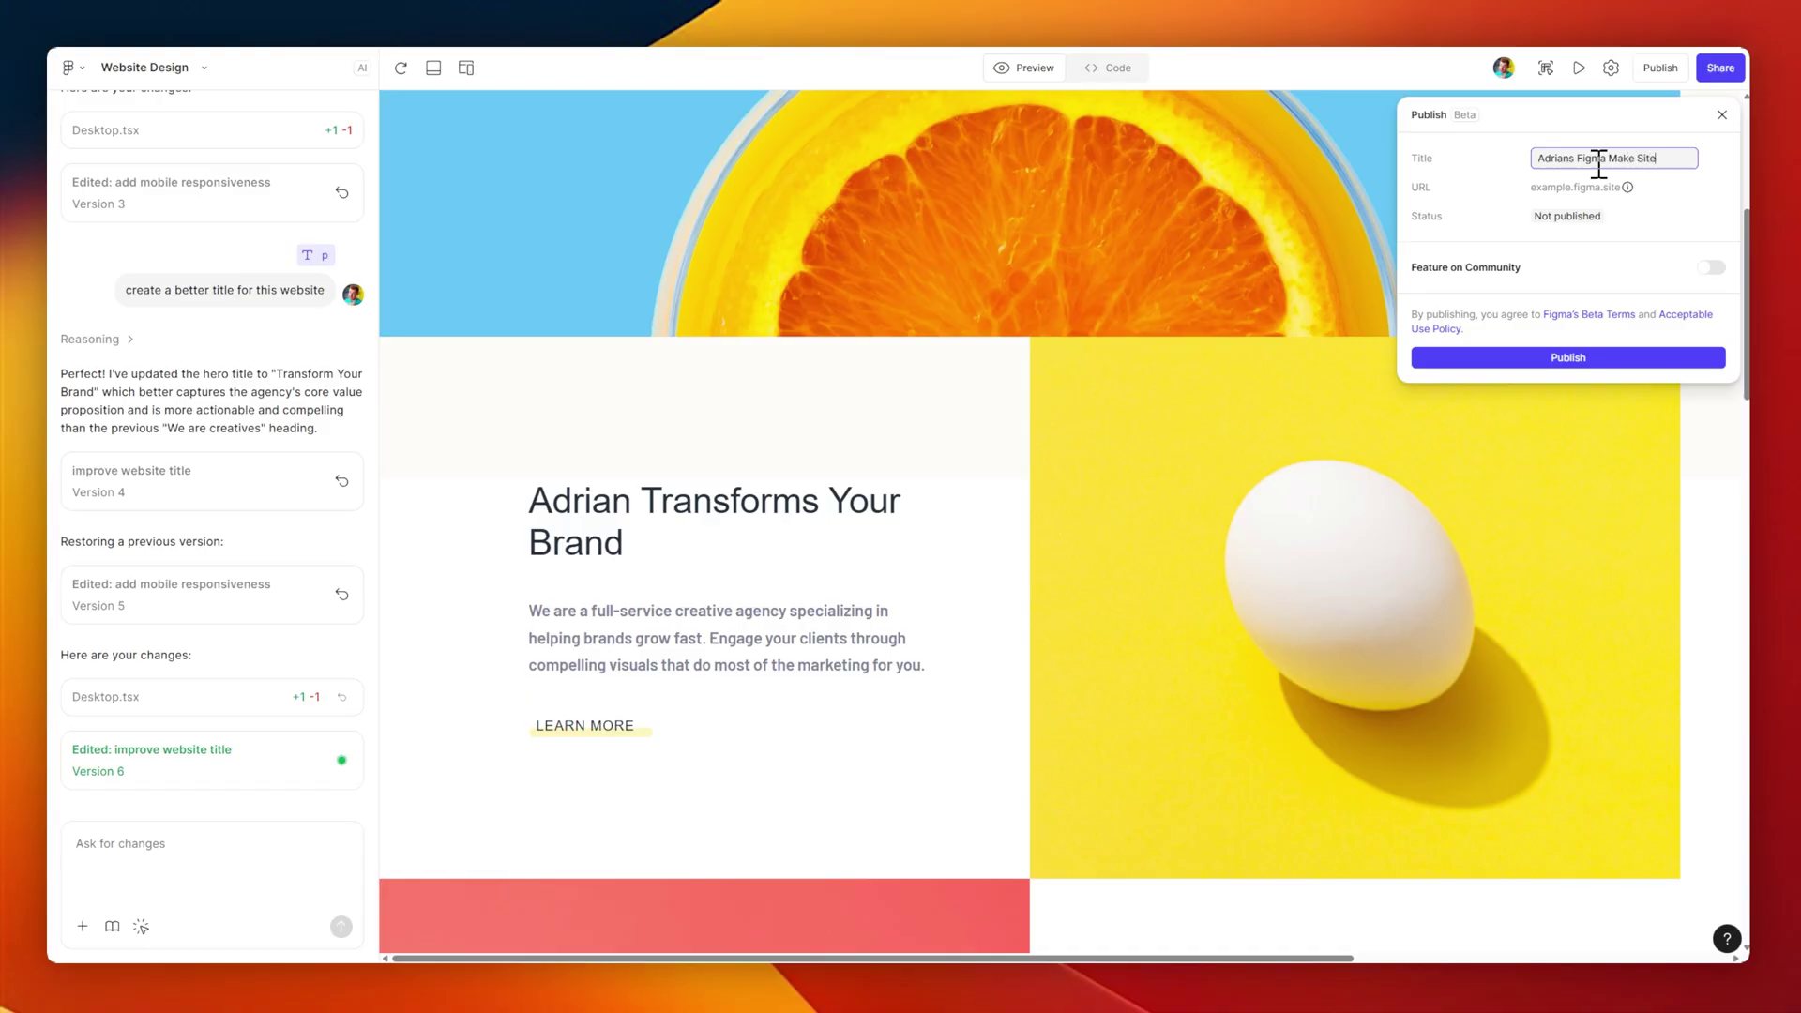
left_click(1610, 360)
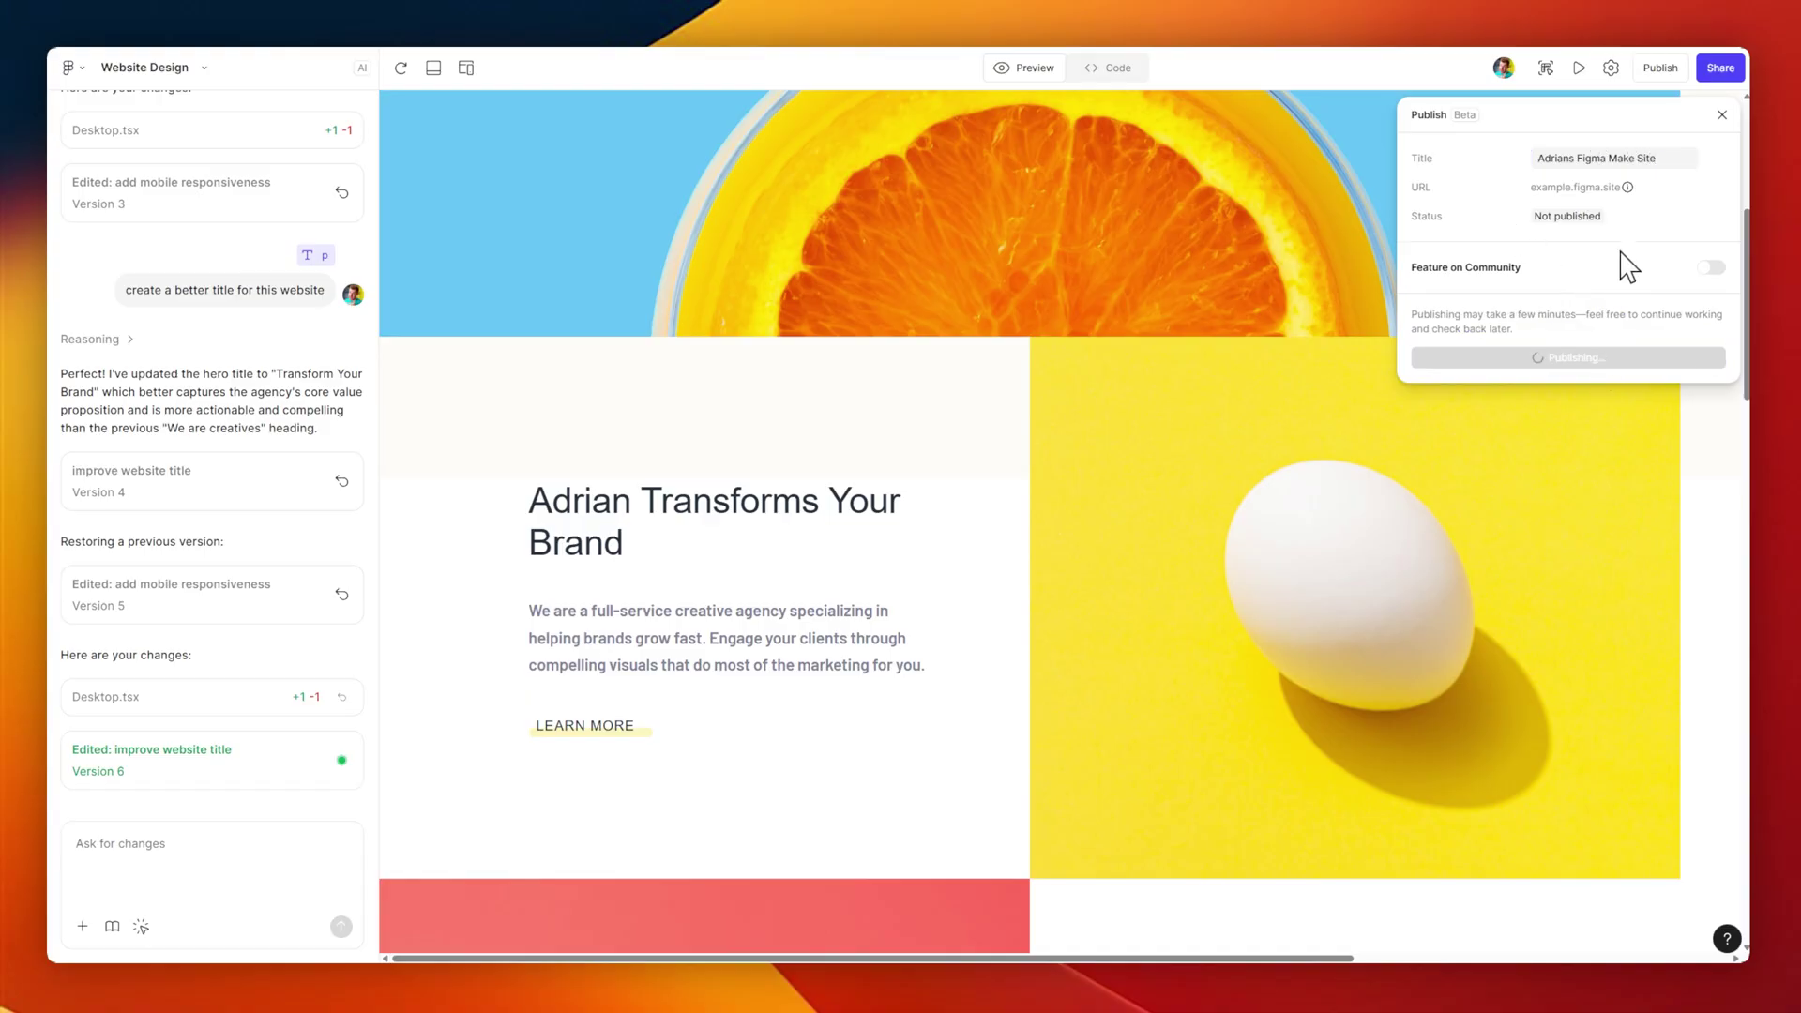
left_click(1606, 189)
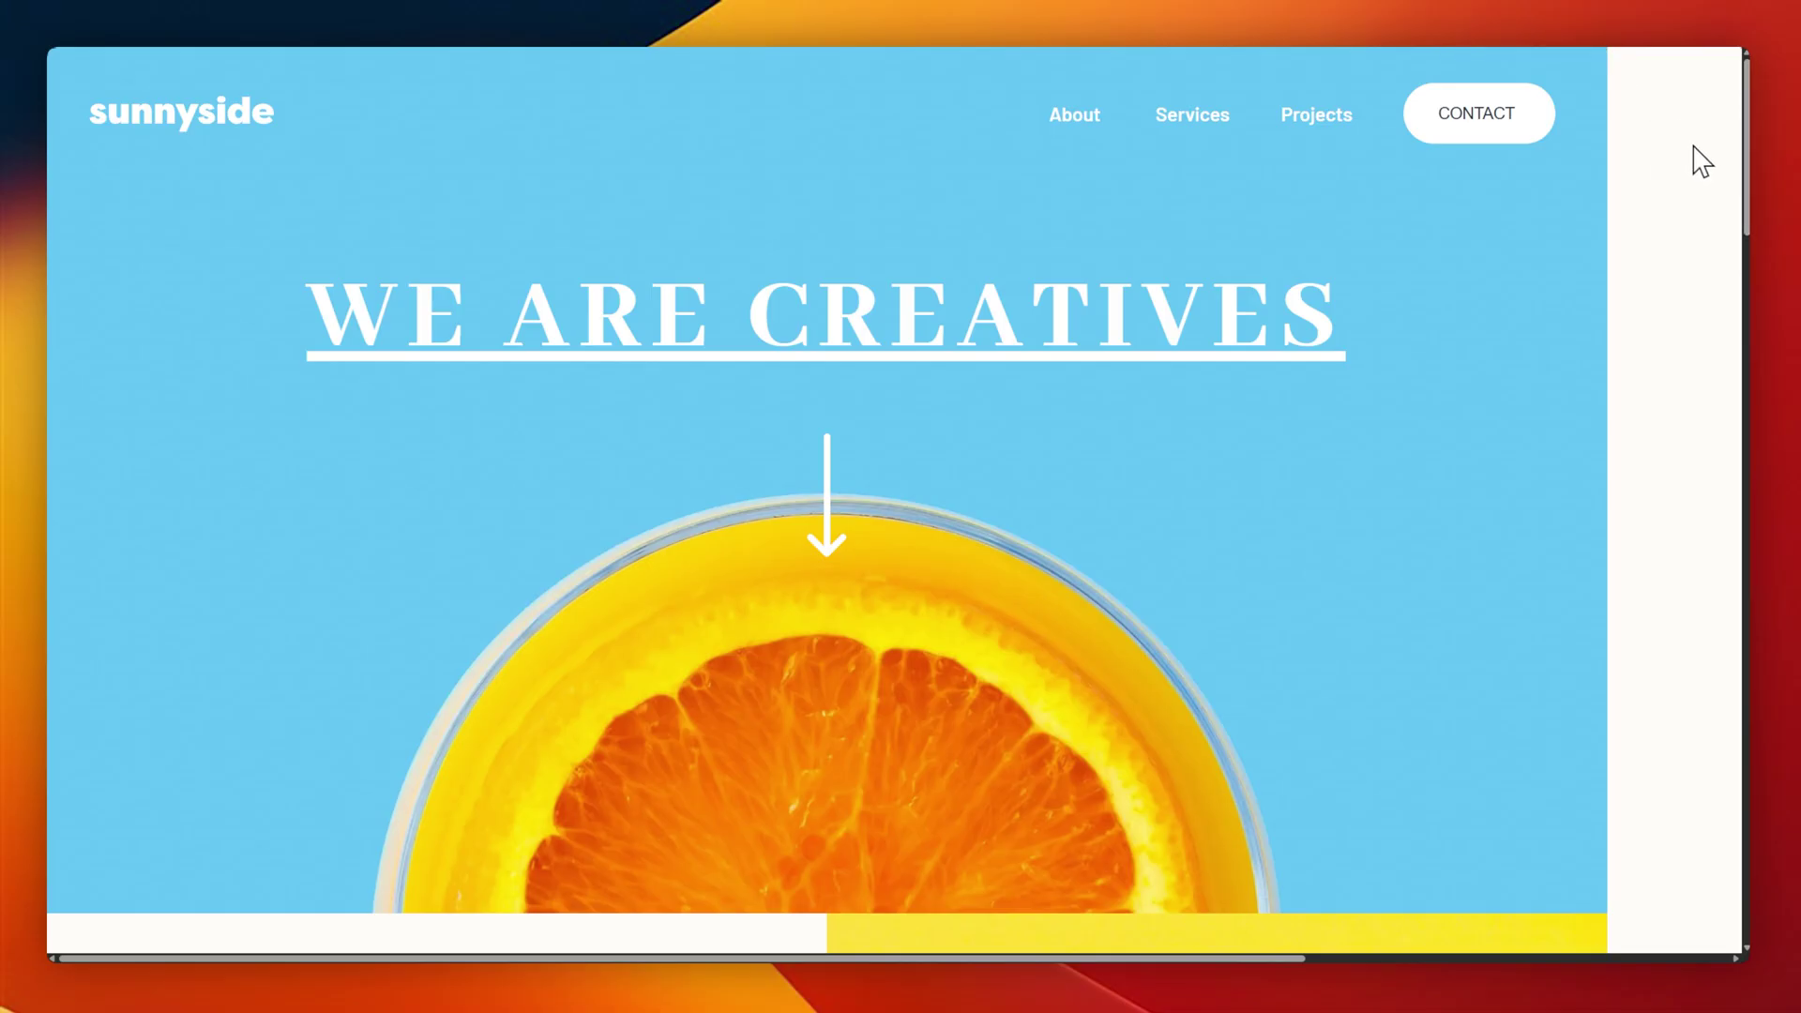
Scroll through the published Sunnyside site down to its testimonials section
scroll(1717, 322, "down", 10)
scroll(231, 301, "up", 1)
scroll(892, 402, "down", 10)
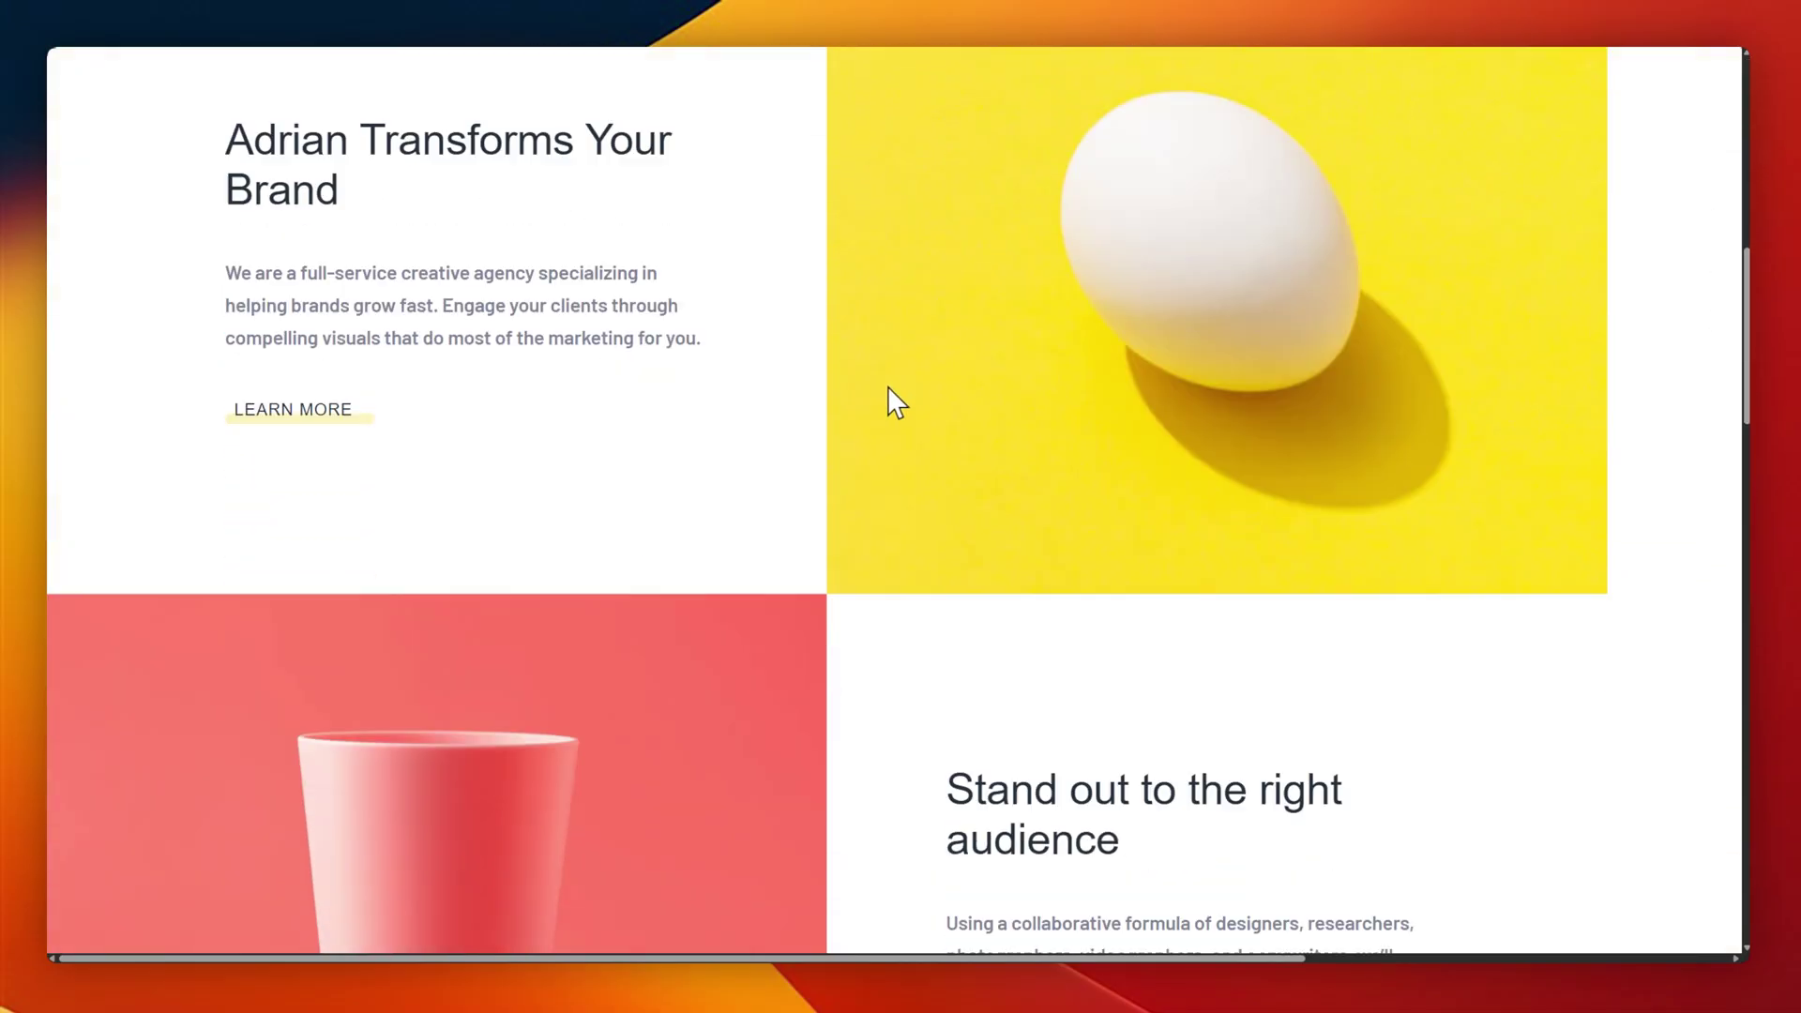
scroll(885, 385, "down", 5)
Back in the editor, look over the AI's reply, ending on a new Untitled Make start page
key("super+w")
left_click(143, 856)
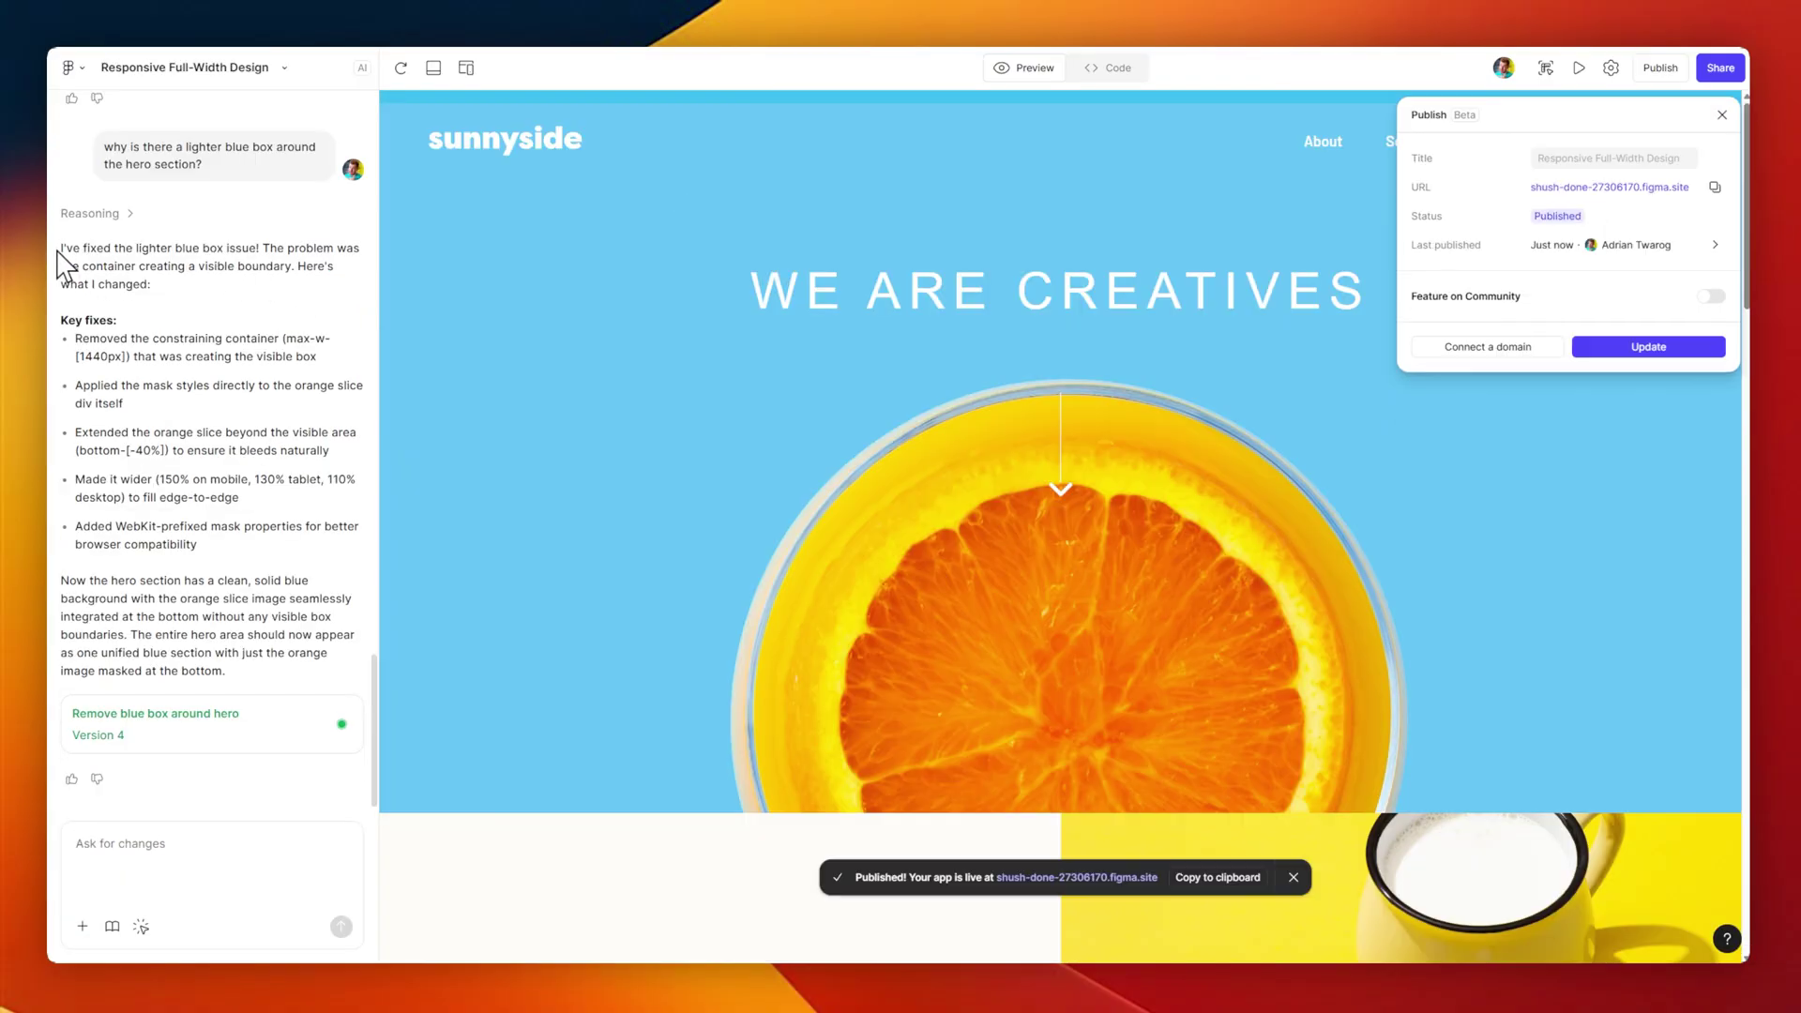
left_click_drag(61, 246, 288, 668)
left_click(288, 668)
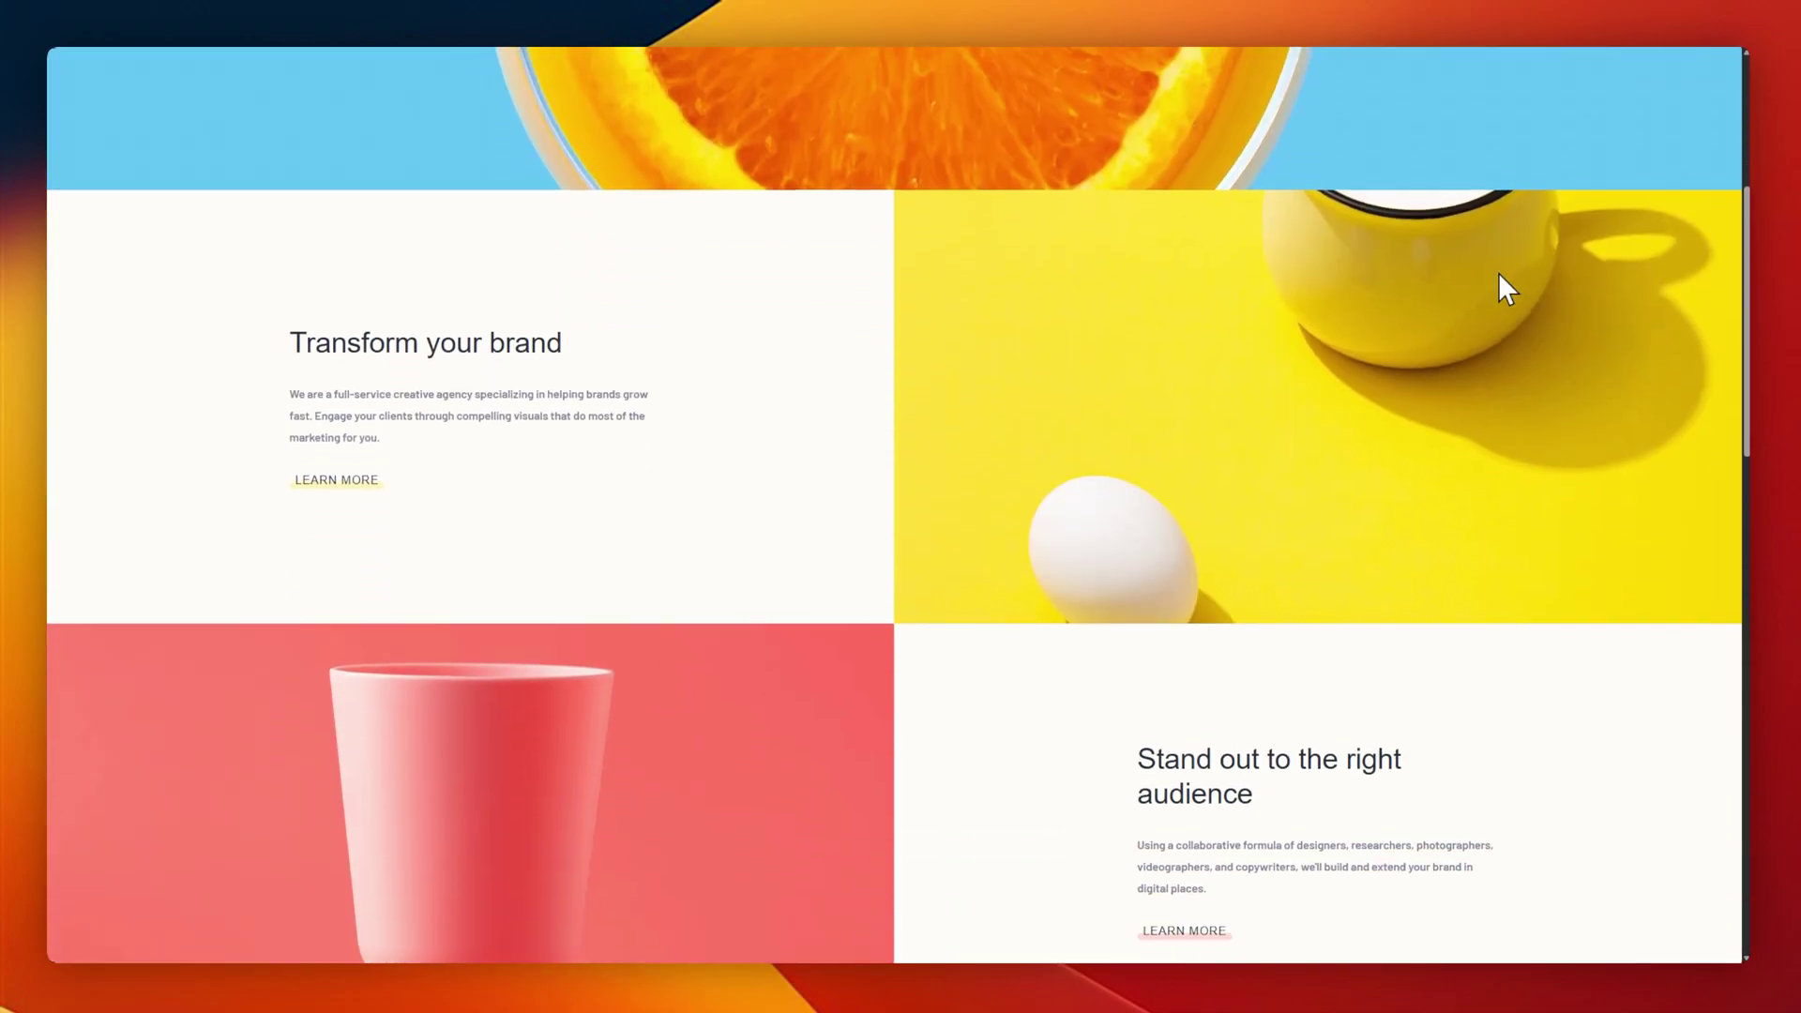
scroll(1497, 277, "down", 10)
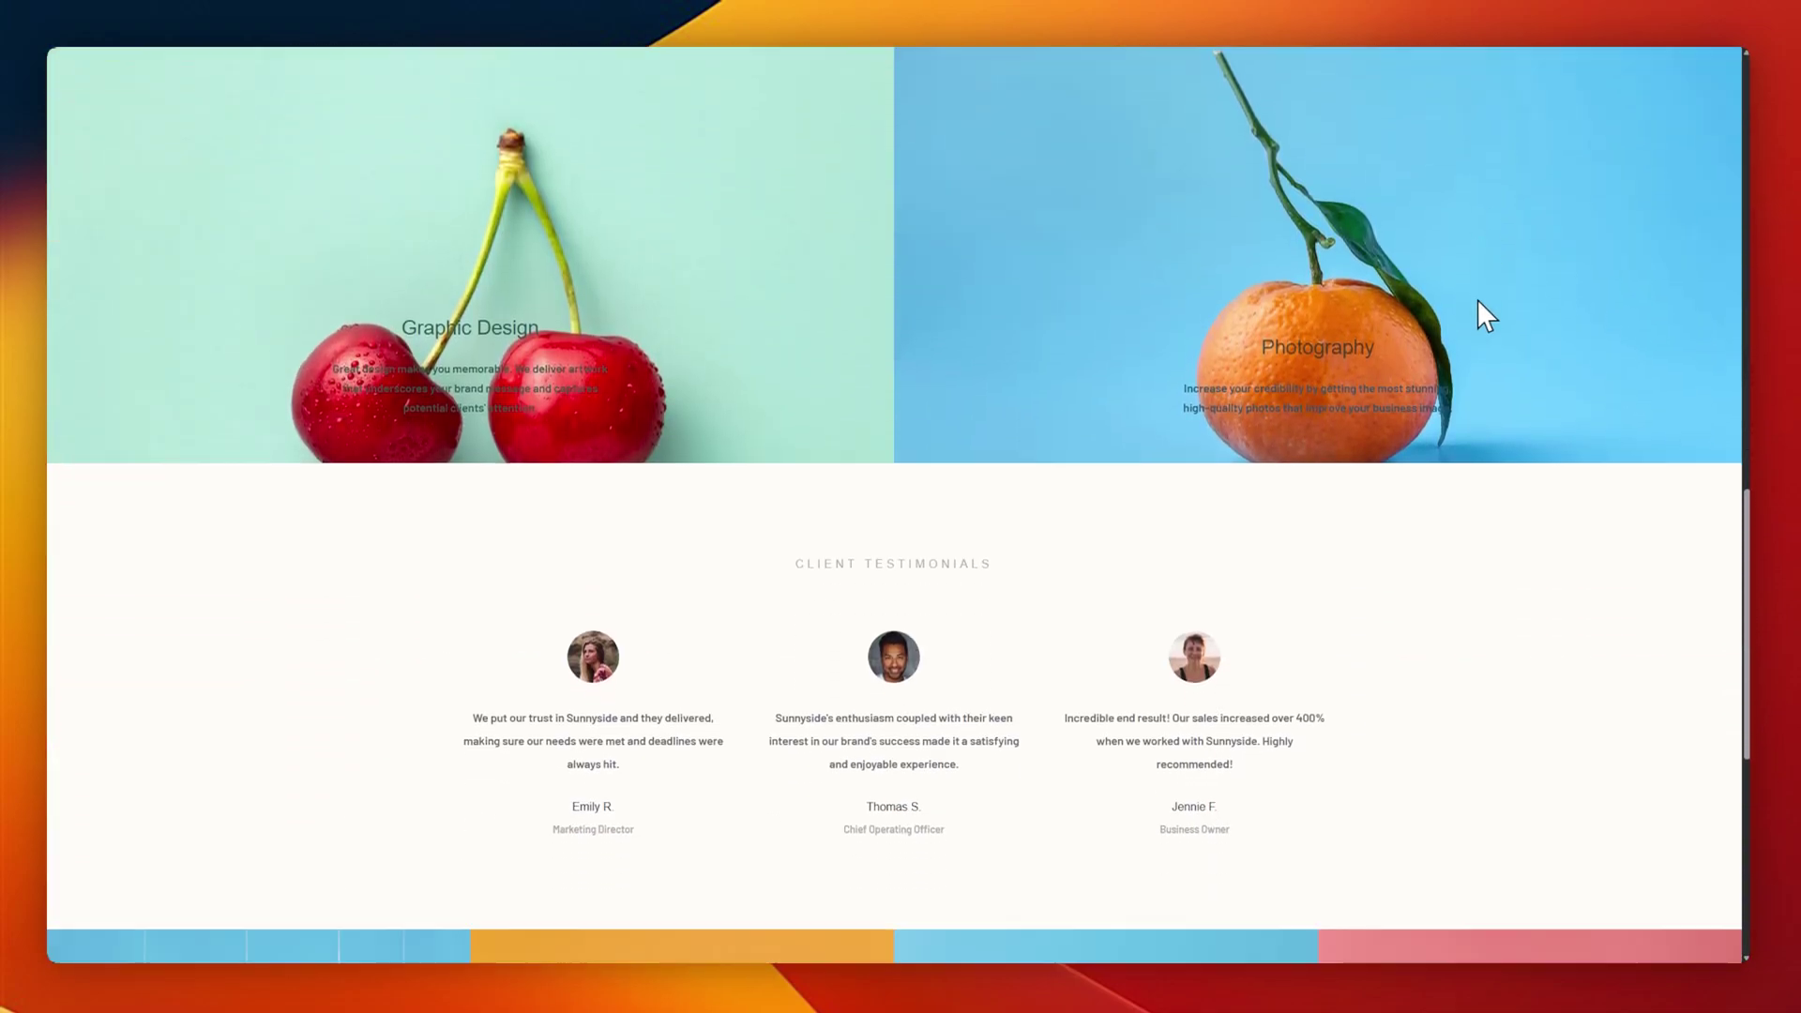
scroll(1482, 319, "down", 5)
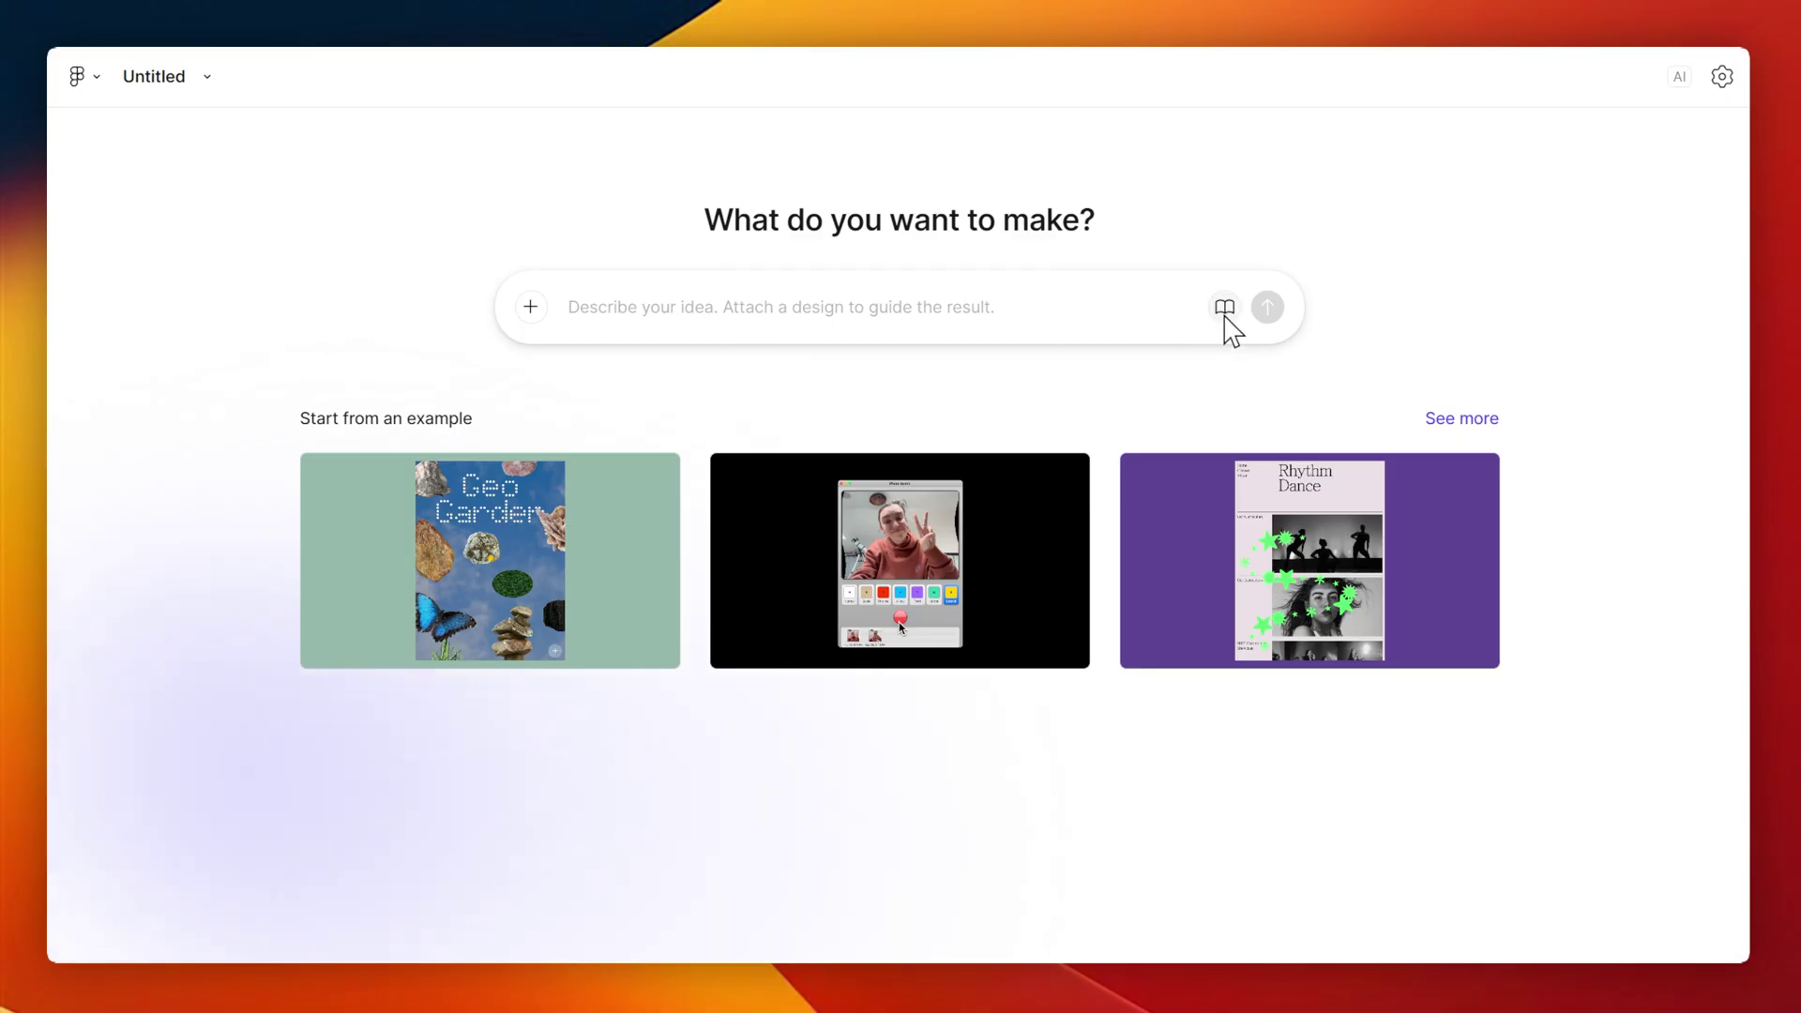
View the default globals.css styles from the design library menu, then close them
left_click(1225, 315)
left_click(1186, 354)
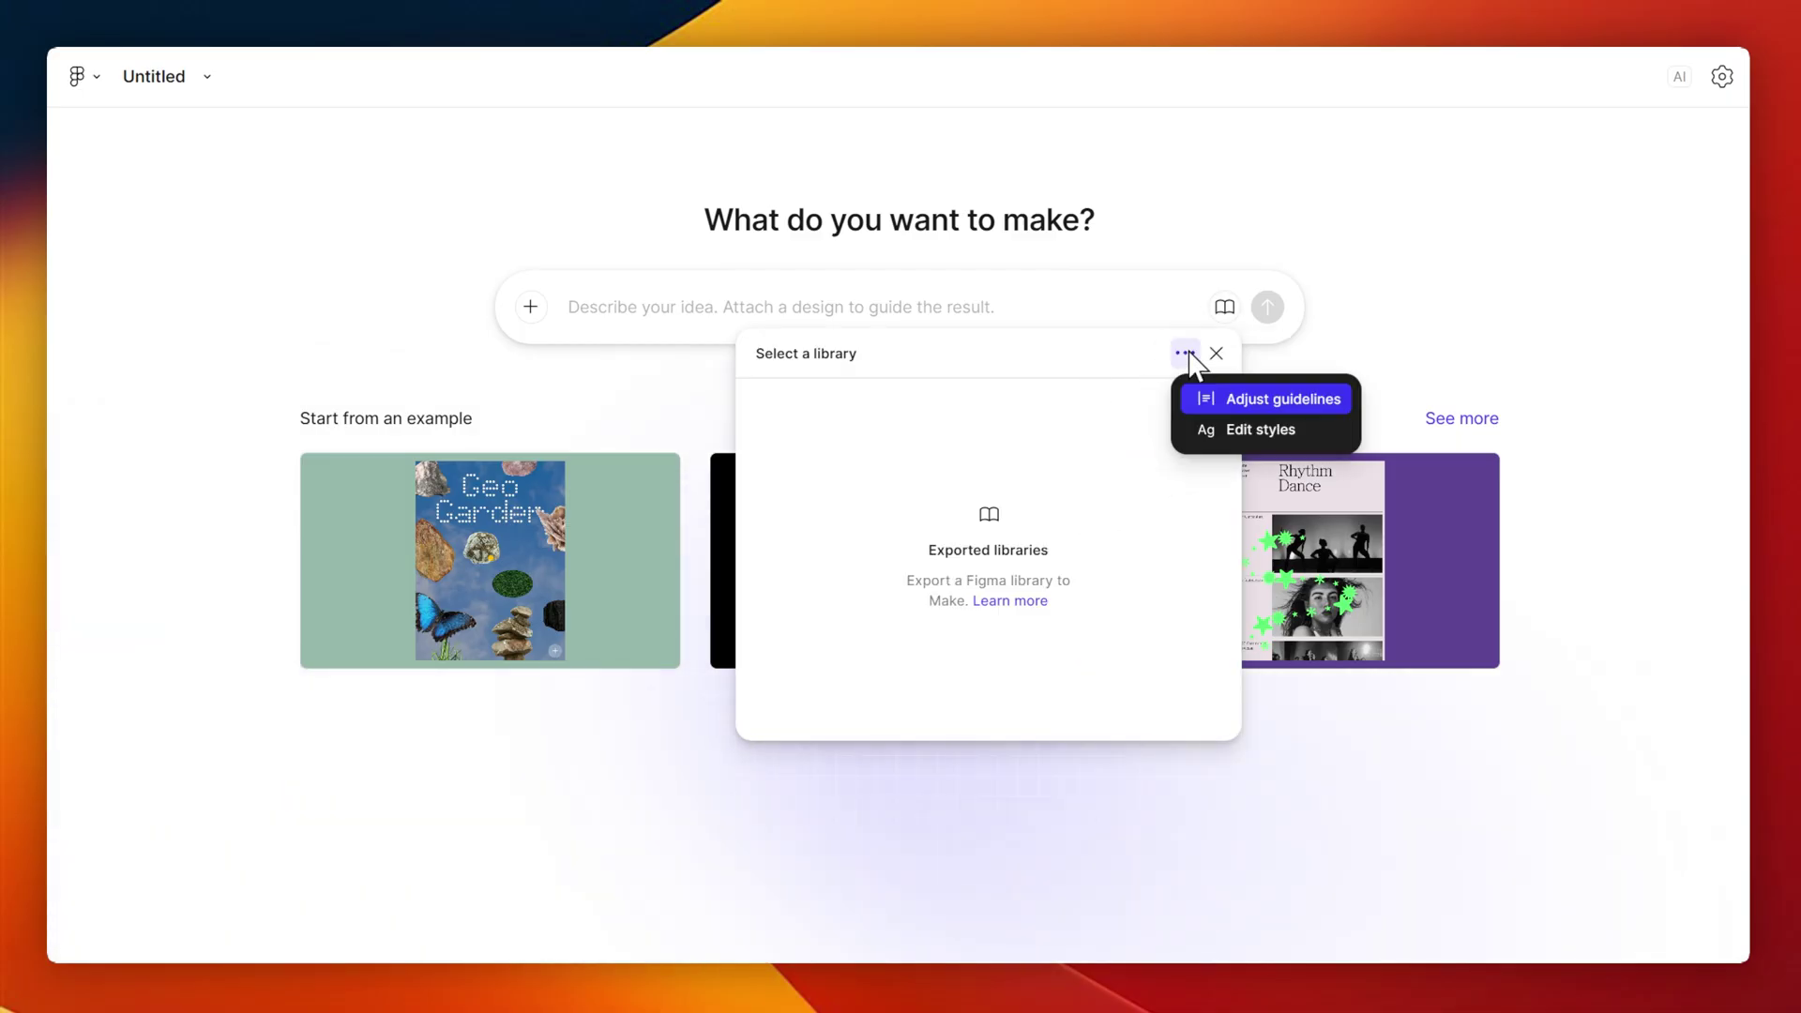
left_click(1294, 428)
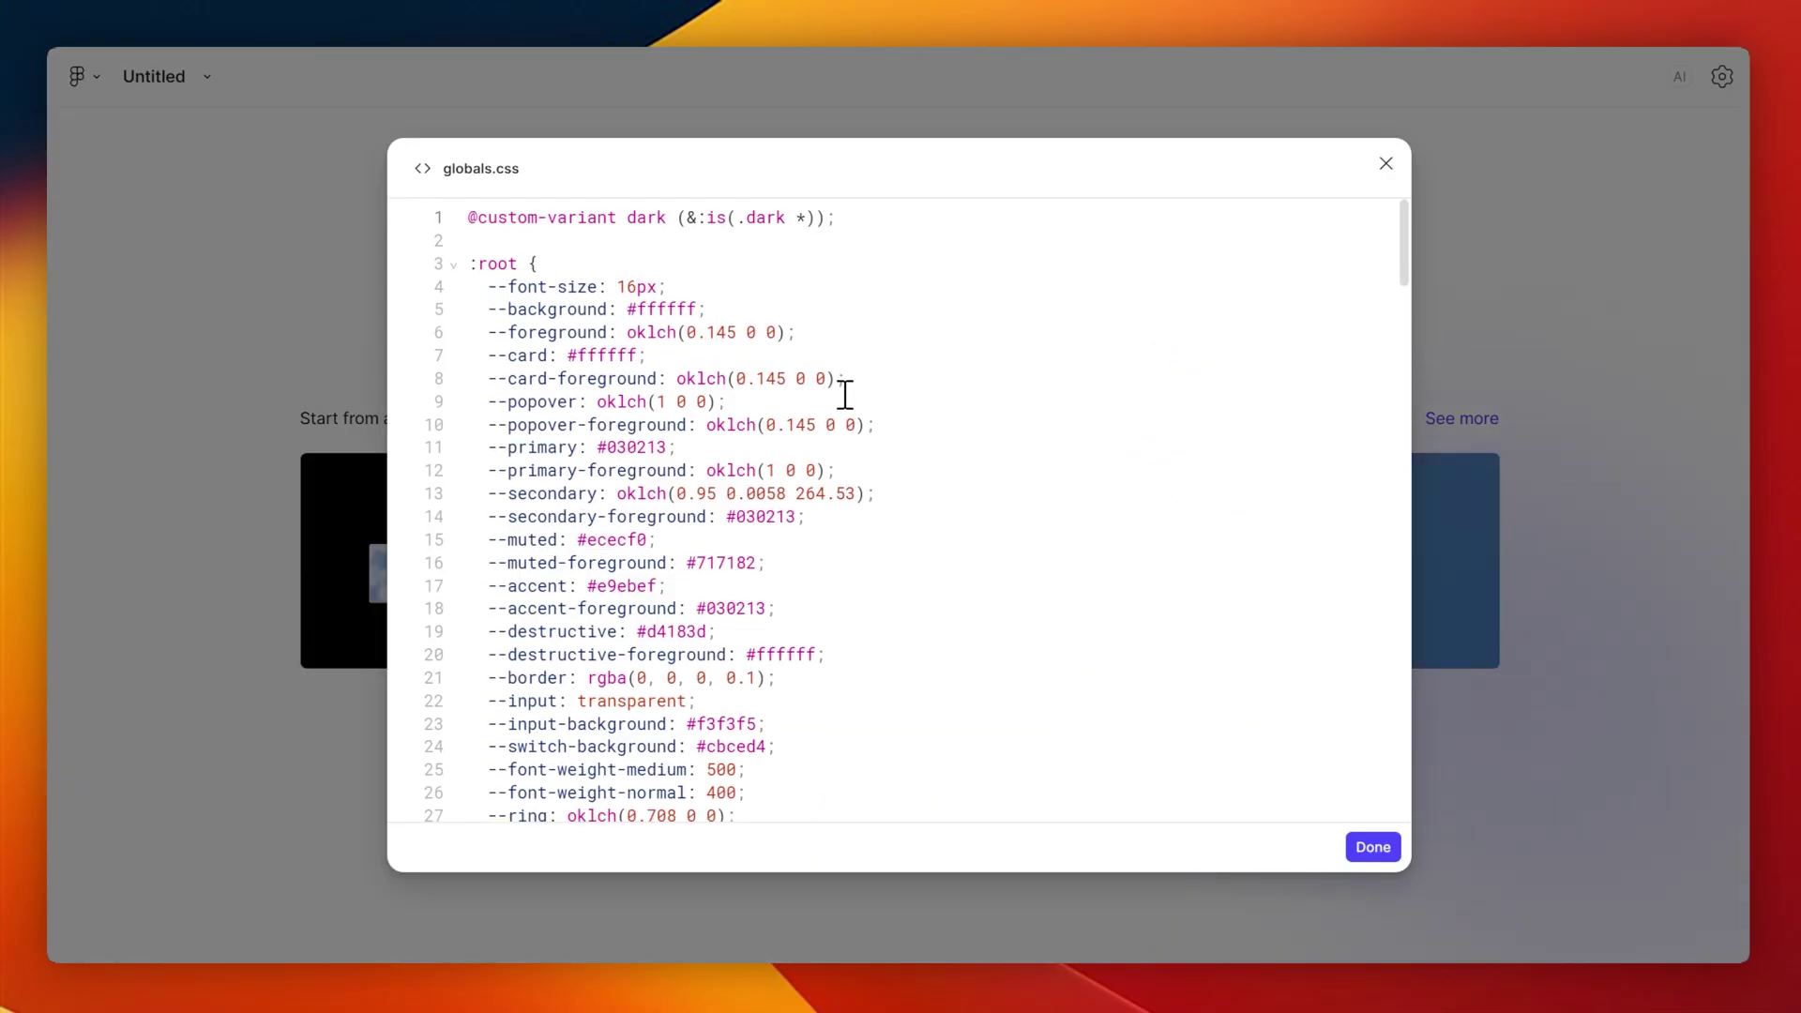
scroll(845, 401, "down", 10)
scroll(844, 402, "up", 10)
left_click(1386, 165)
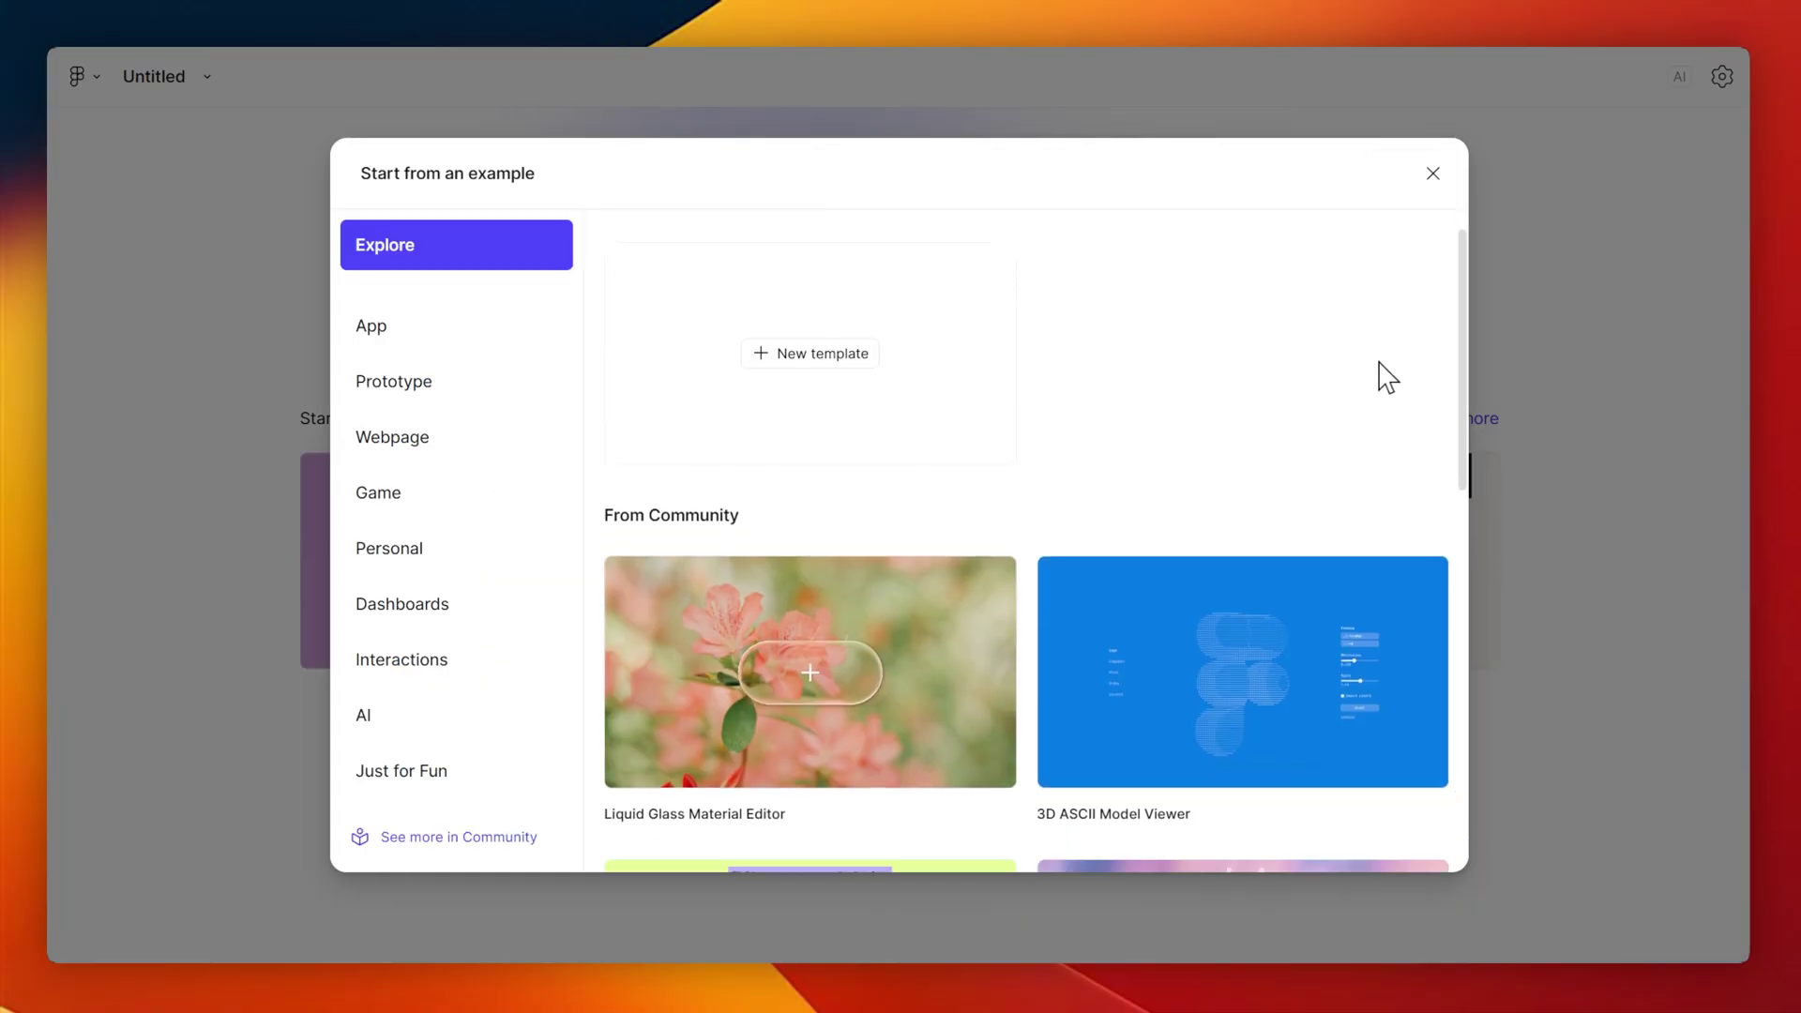
Browse example Make projects, nudging a palette's anchor hue toward green, and reach the Community gallery
scroll(1386, 377, "down", 5)
mouse_move(1216, 532)
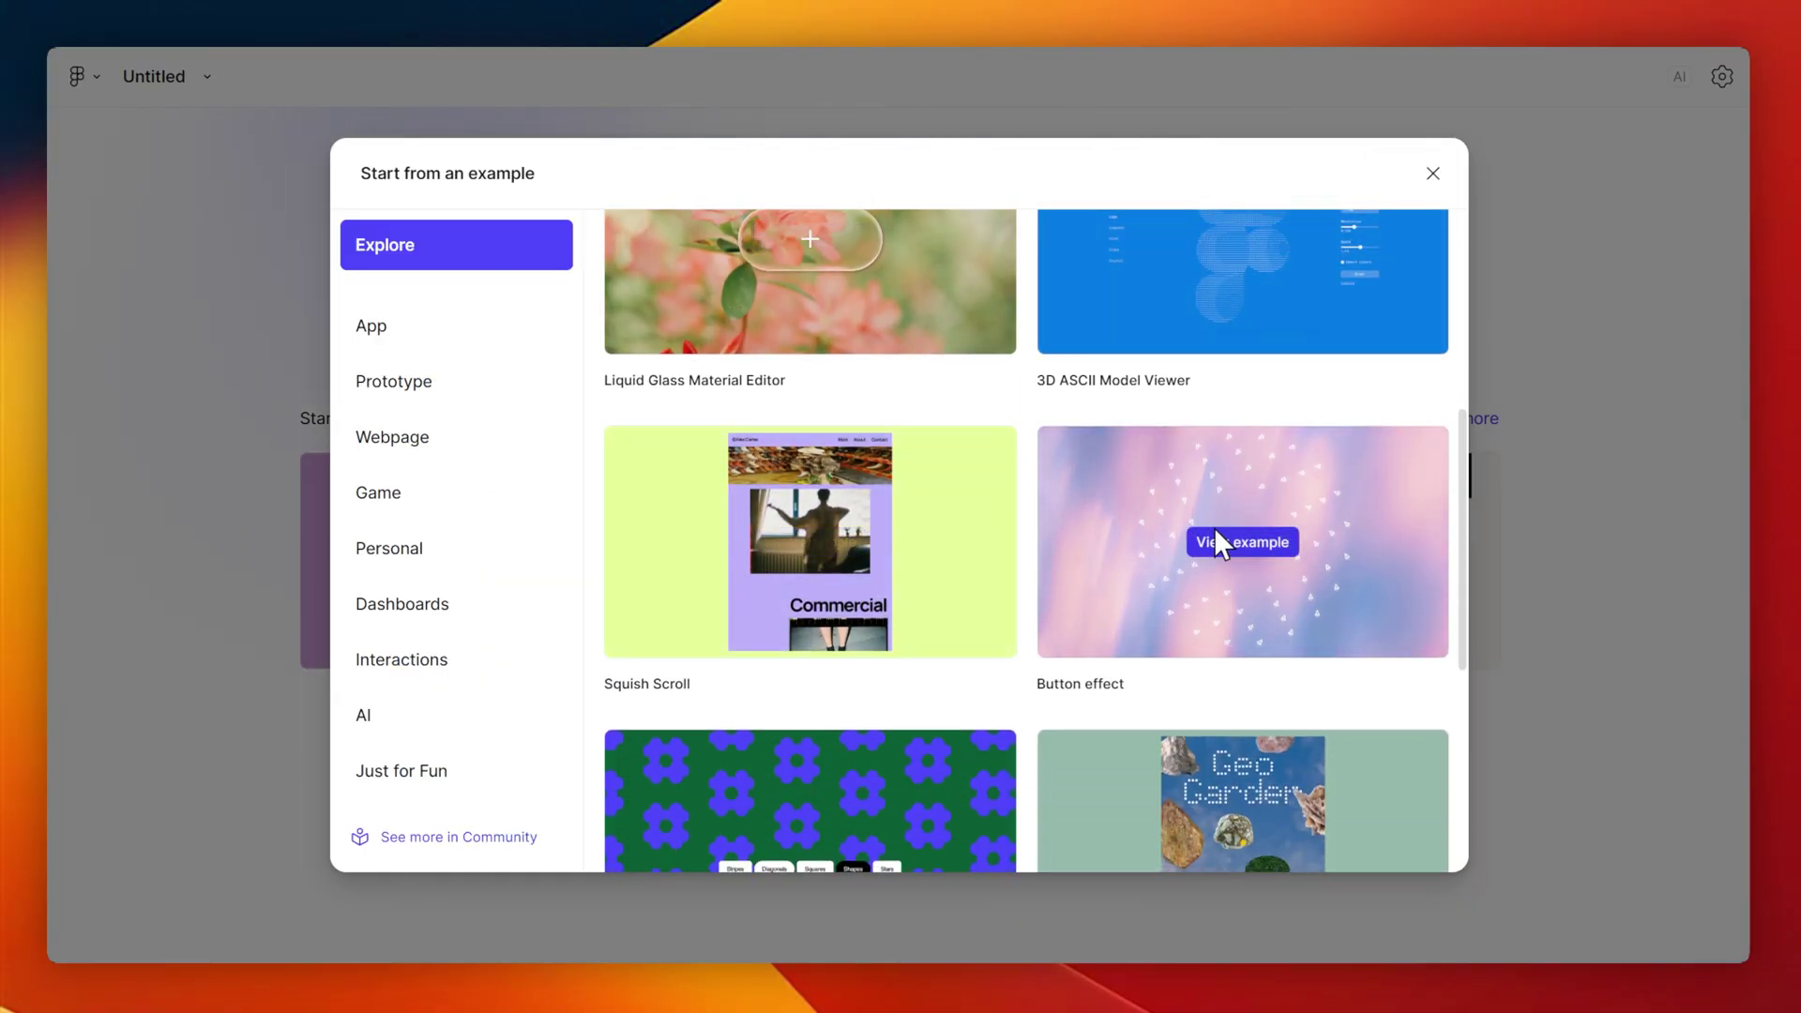
scroll(1215, 530, "down", 5)
scroll(1253, 561, "down", 3)
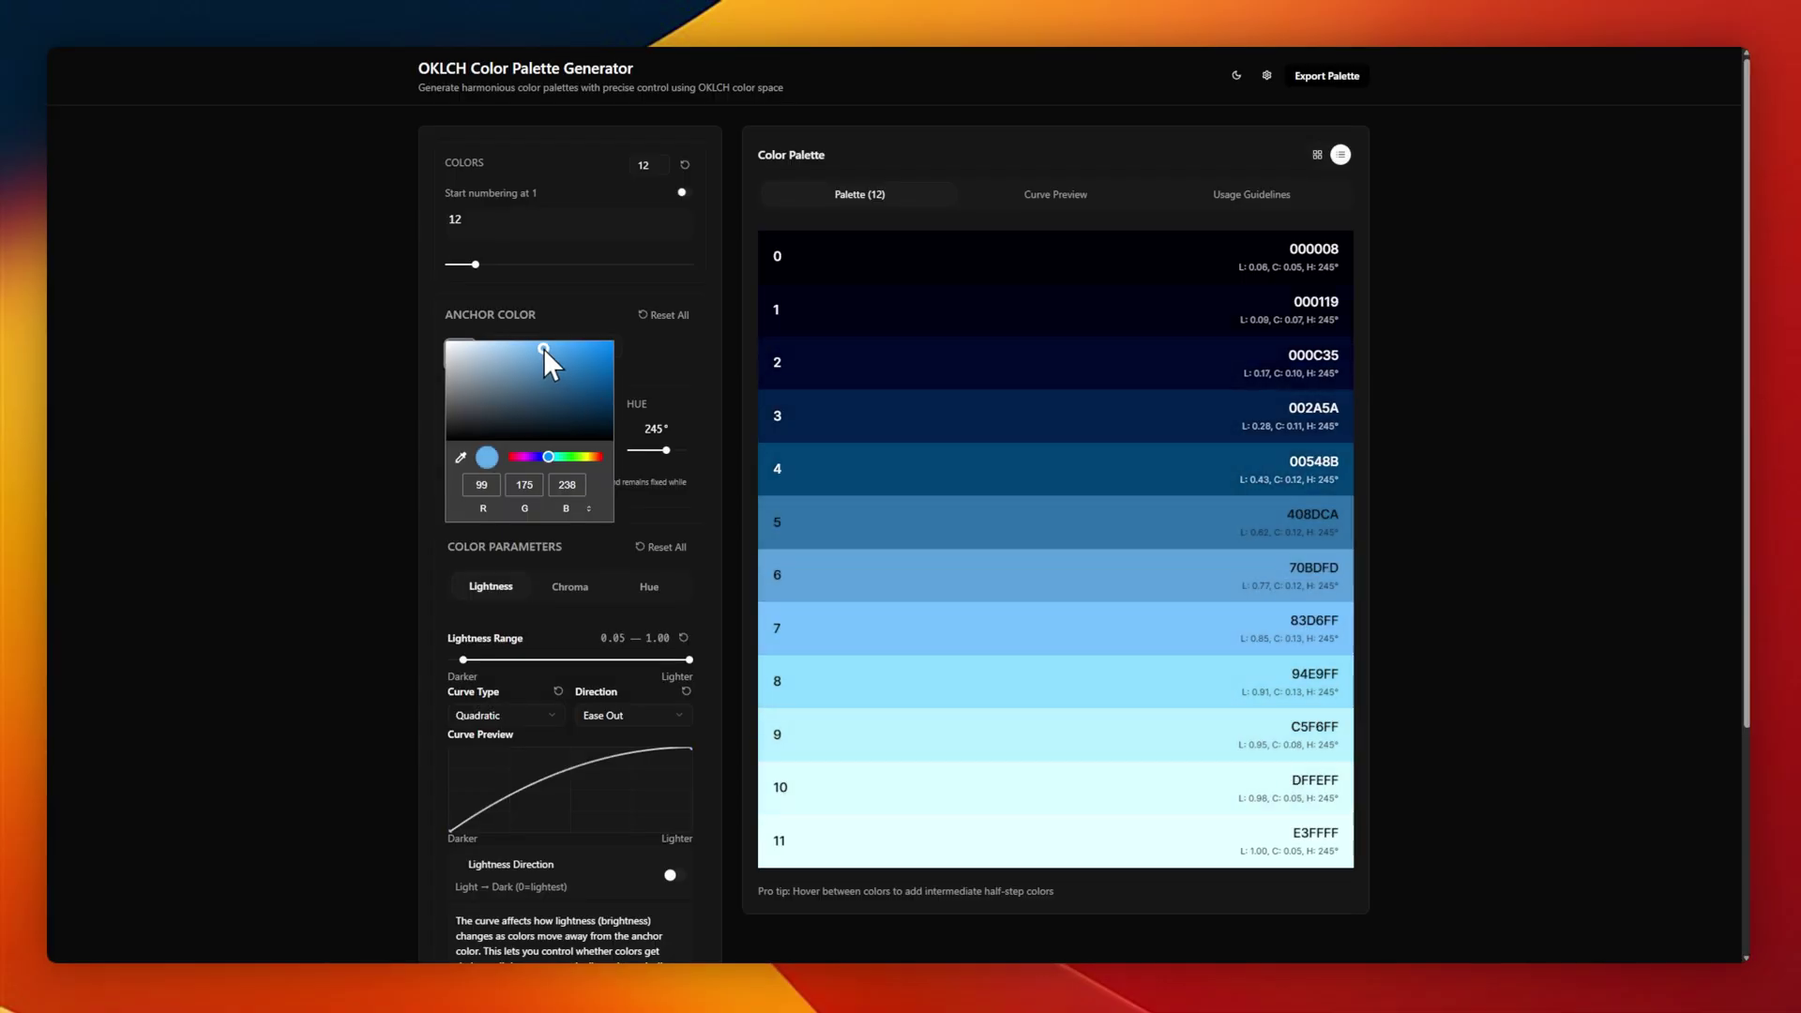
left_click_drag(548, 458, 567, 458)
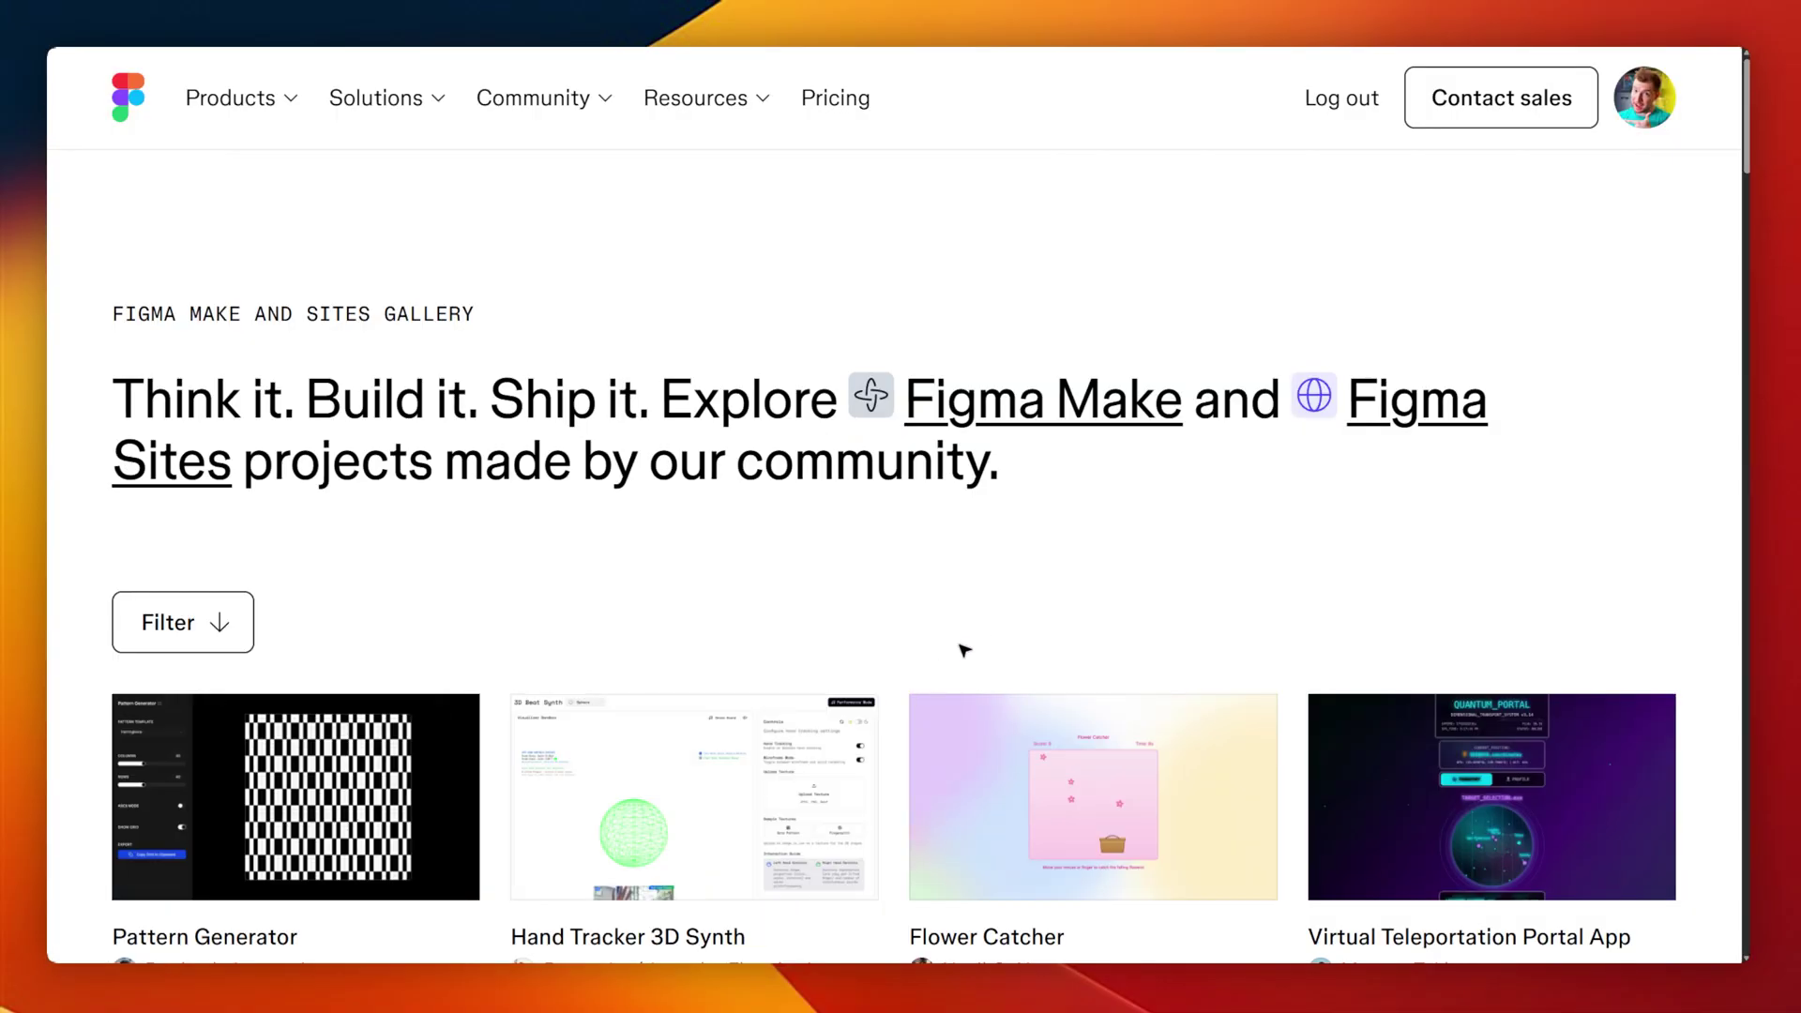
scroll(964, 649, "down", 5)
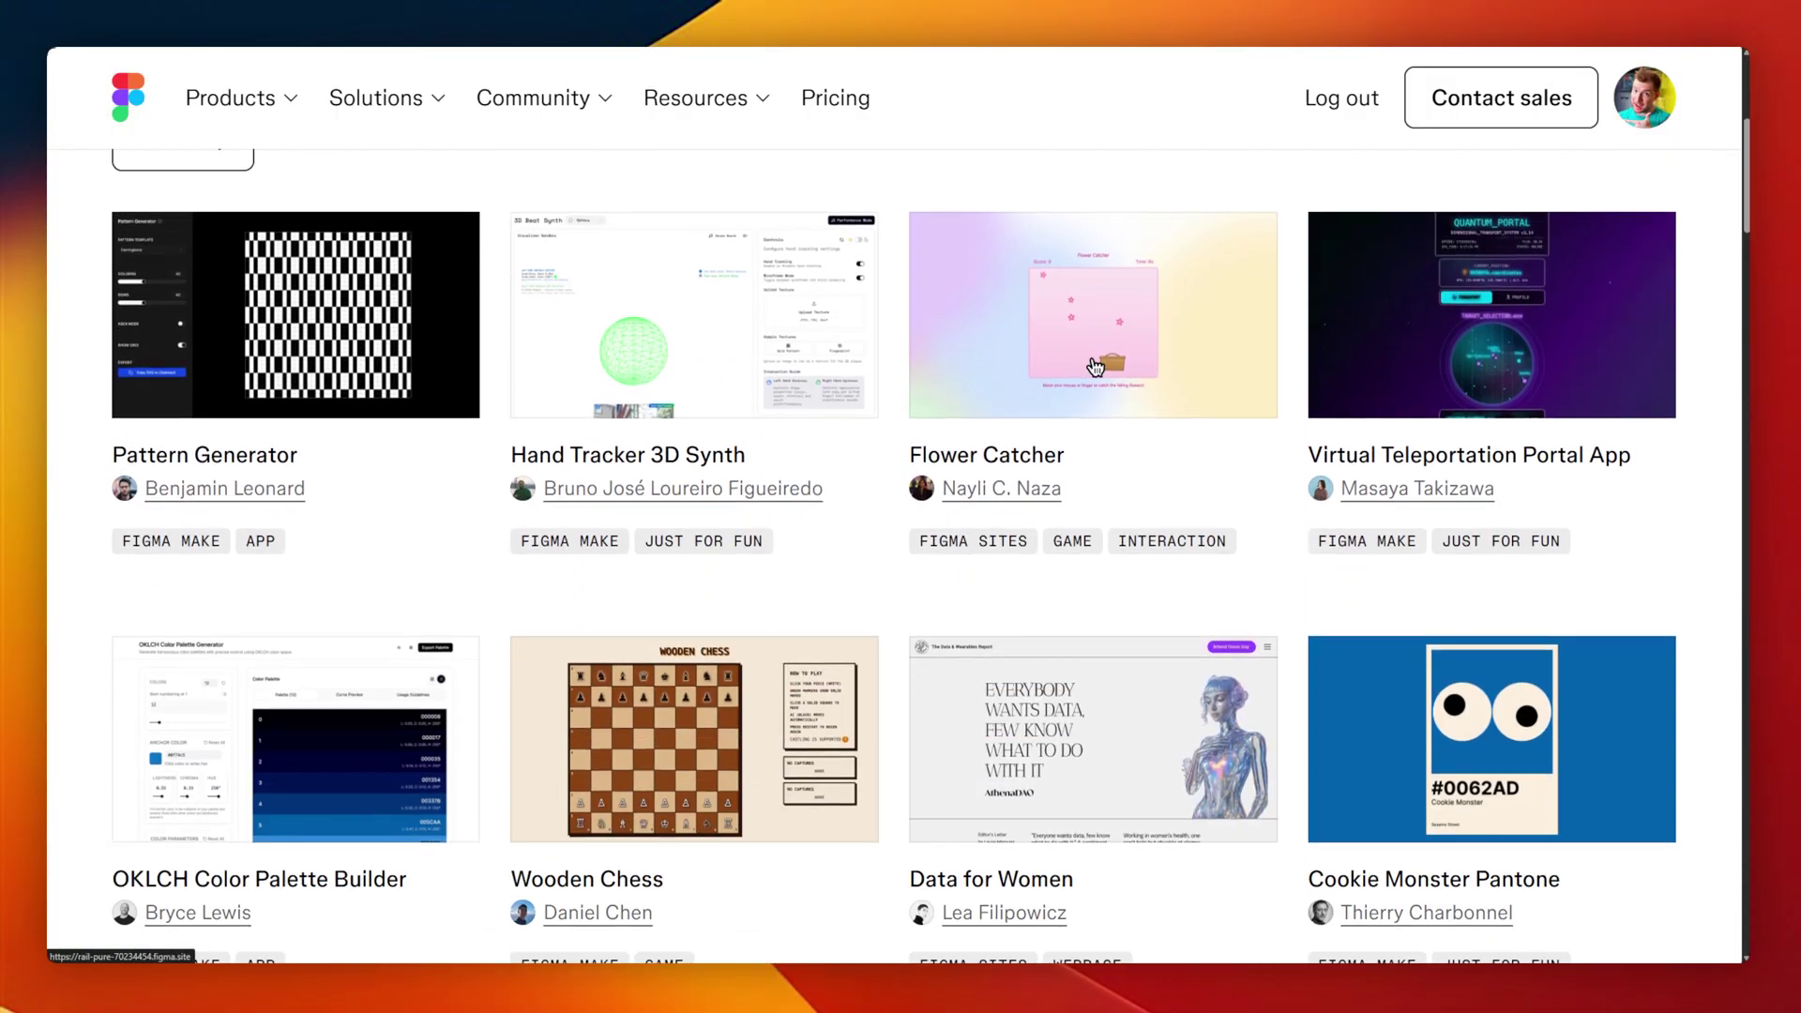